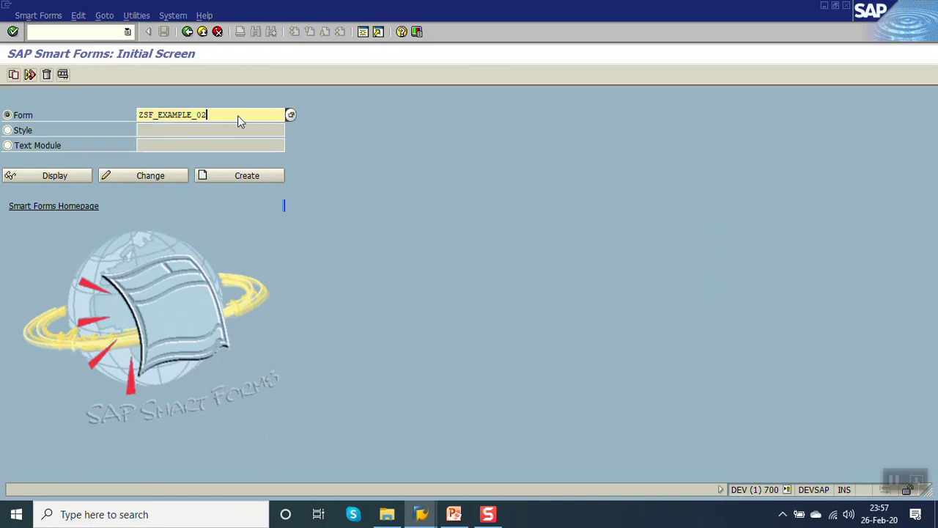
- Create the Smart Form ZSF_EXAMPLE_02 with the meaning "sf learning" and save it as a local object
key("Return")
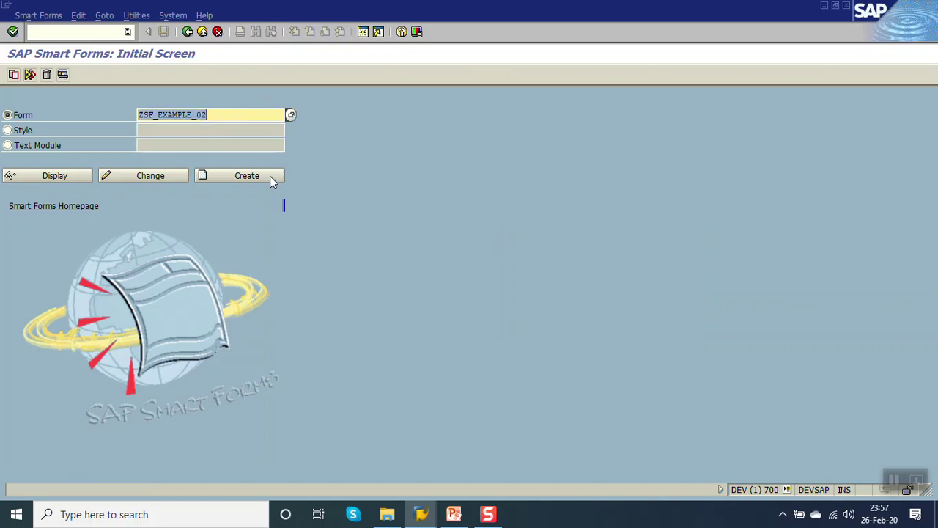
left_click(270, 178)
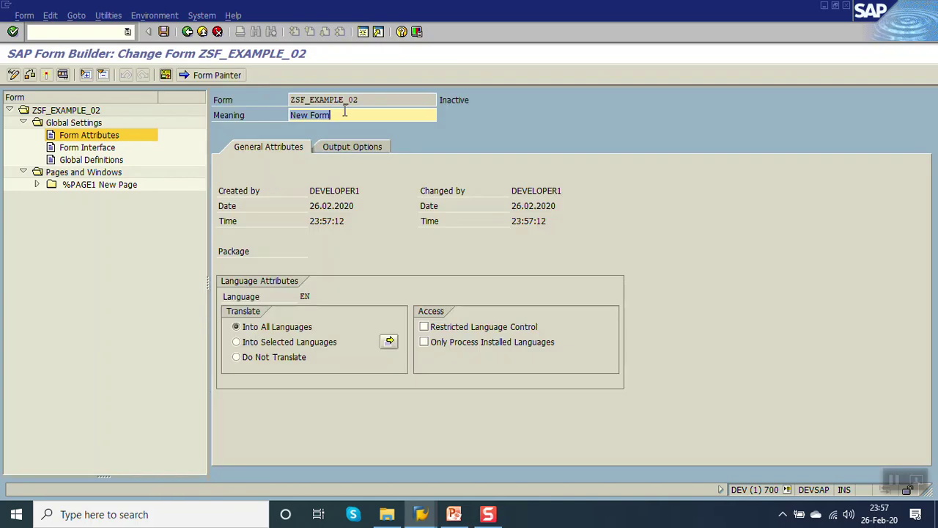
type("sf learn")
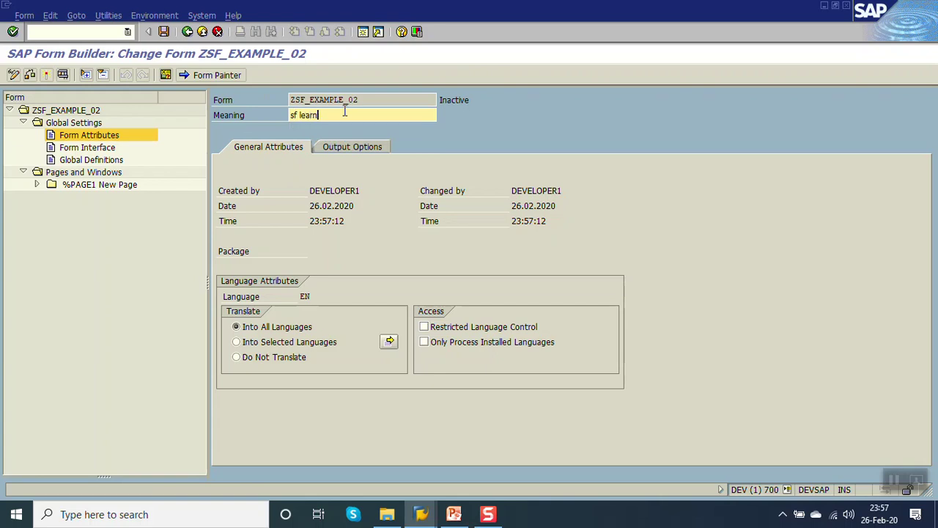
type("ing")
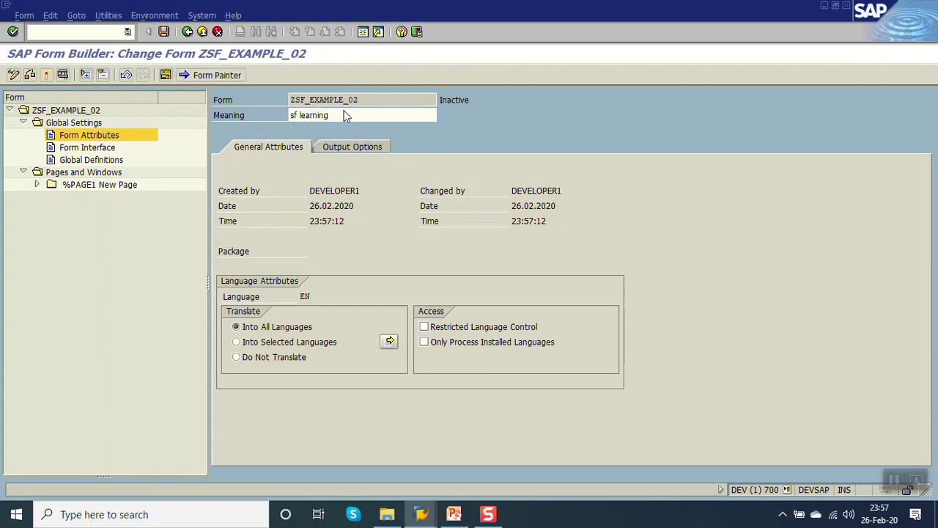
key("ctrl+s")
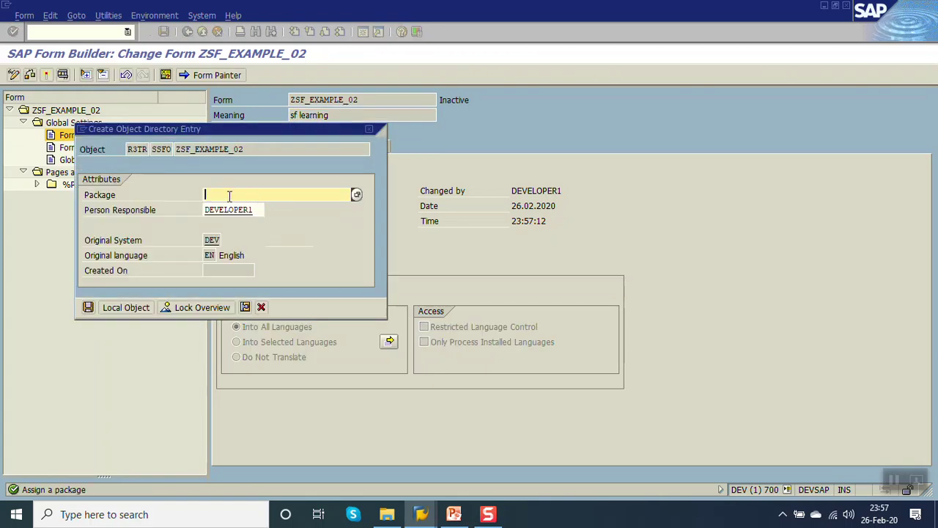
left_click(126, 307)
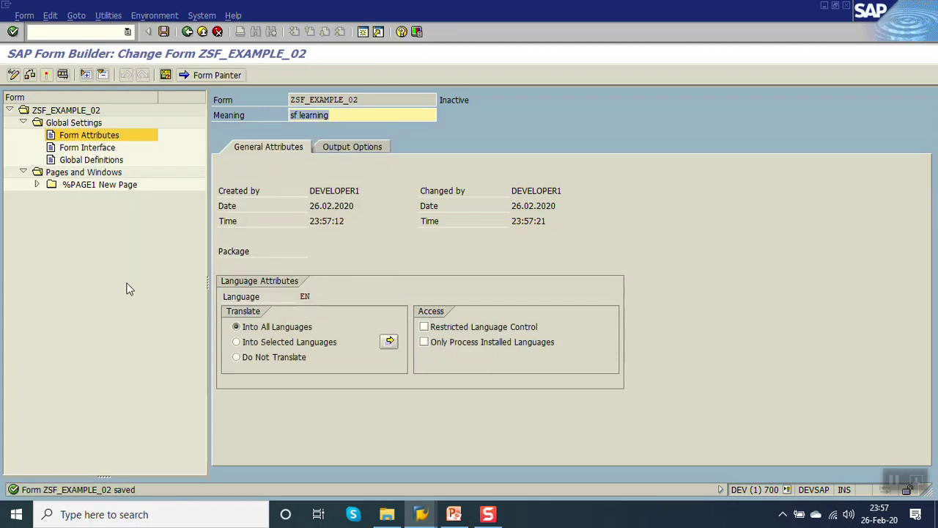
- Browse the page formats available in the output options of the form attributes
left_click(76, 139)
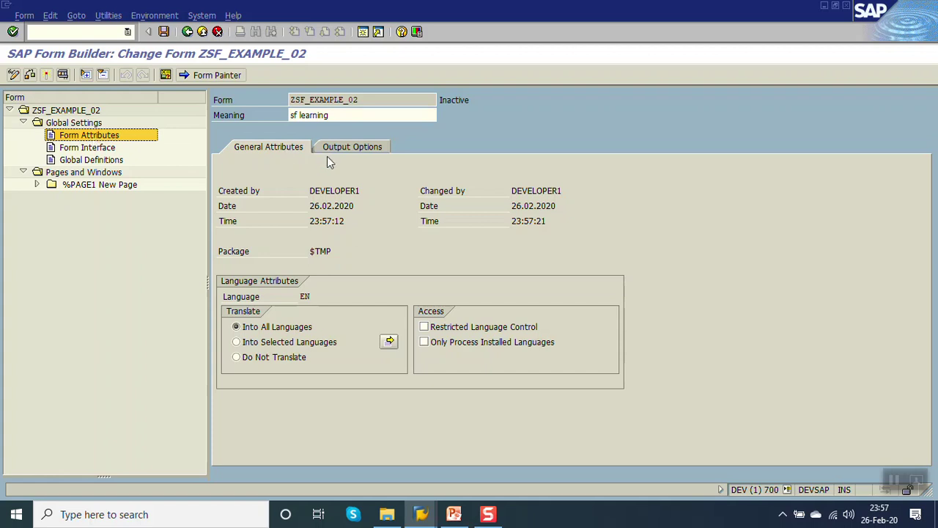
left_click(351, 149)
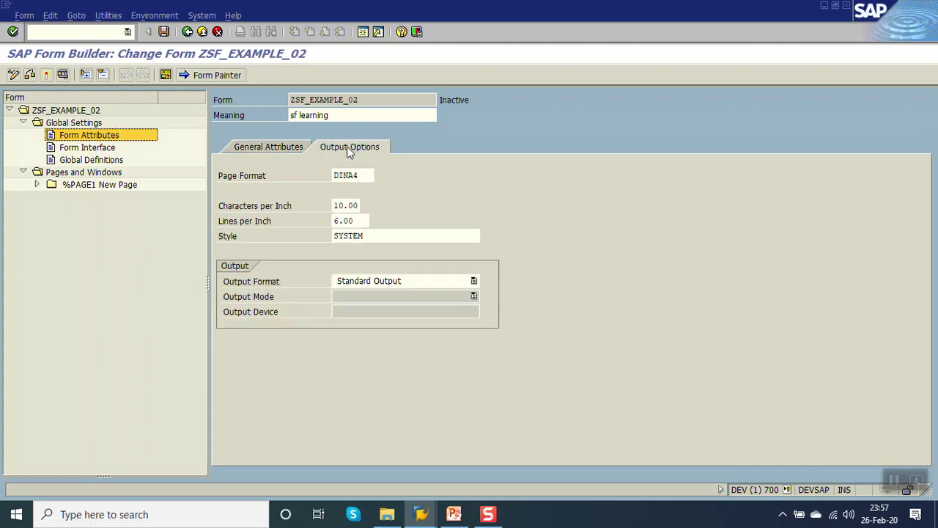
left_click(241, 178)
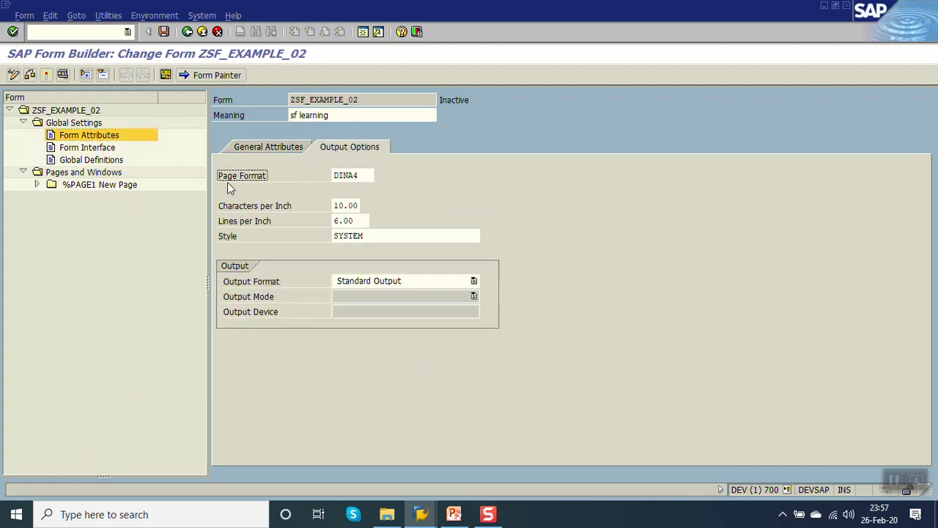
left_click(368, 176)
left_click(381, 176)
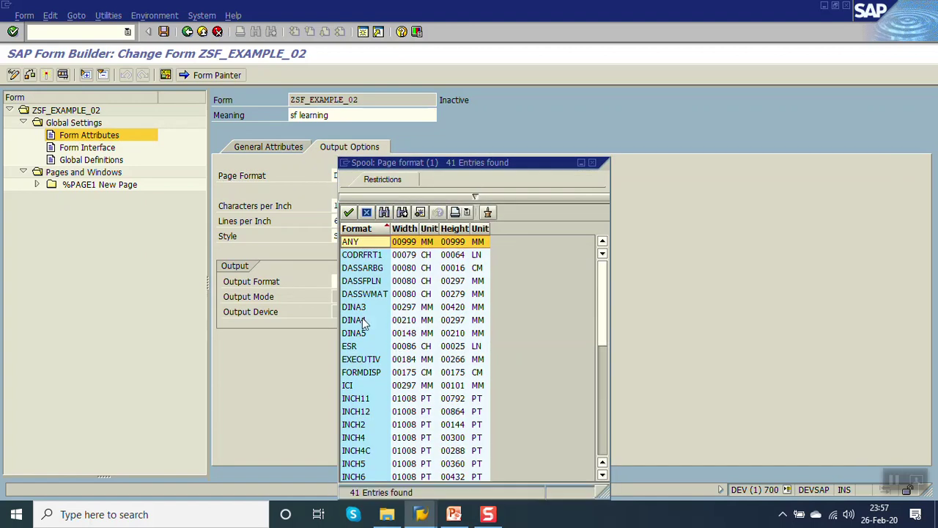
left_click(364, 323)
key("Down")
key("Down")
key("Down")
key("Down")
key("Down")
key("Down")
key("Down")
key("Down")
key("Down")
key("Down")
key("Down")
key("Down")
key("Down")
key("Down")
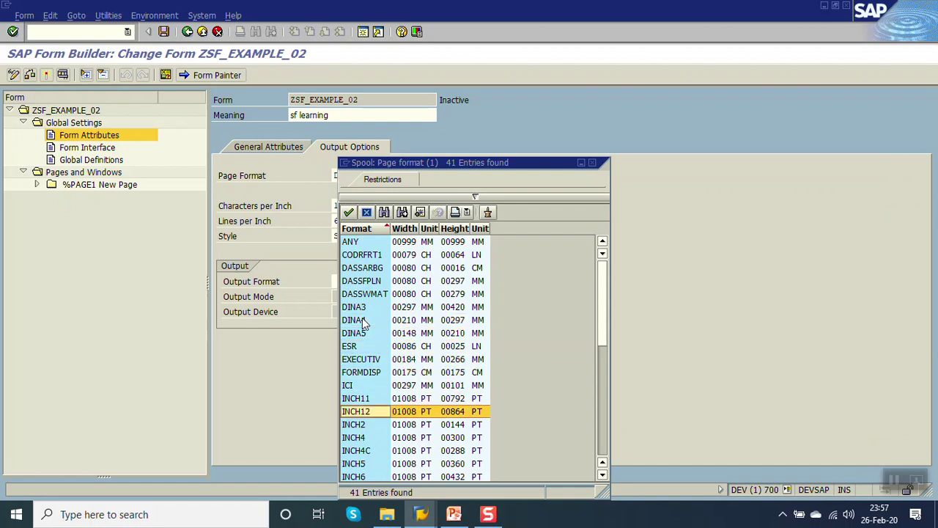
key("Up")
key("Up")
key("Up")
key("Up")
key("Up")
key("Up")
key("Up")
key("Up")
key("Up")
key("Up")
key("Up")
key("Up")
key("Up")
key("Up")
key("Up")
key("Up")
key("Up")
key("Up")
key("Up")
key("Up")
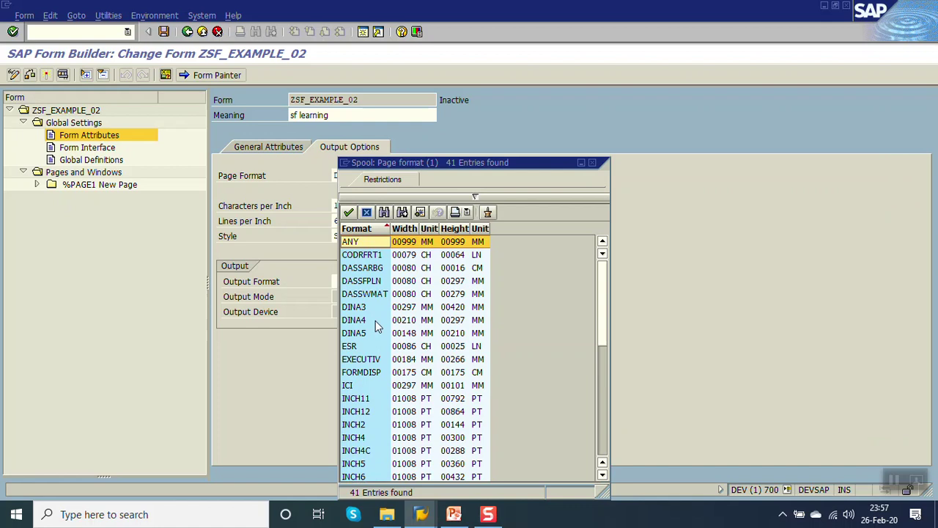
- Choose DINA4 as the form's page format and save the form
left_click(376, 320)
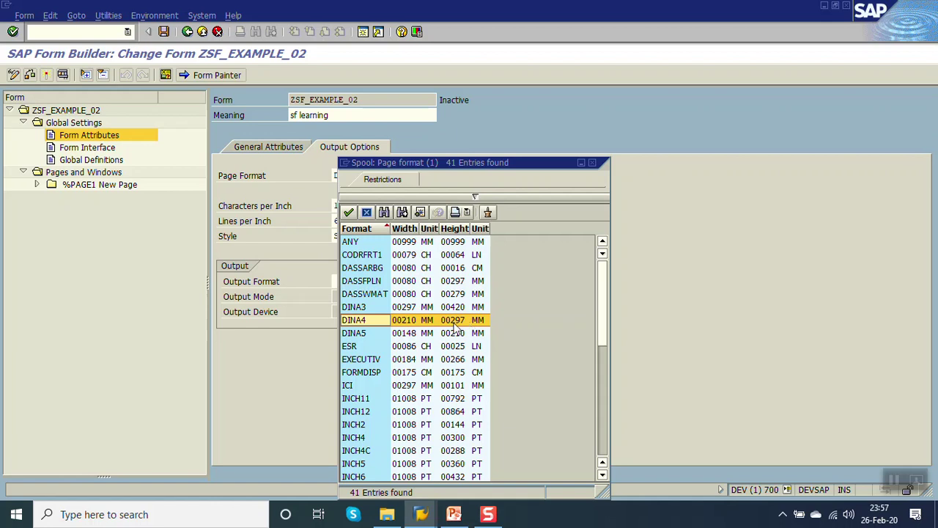
double_click(385, 321)
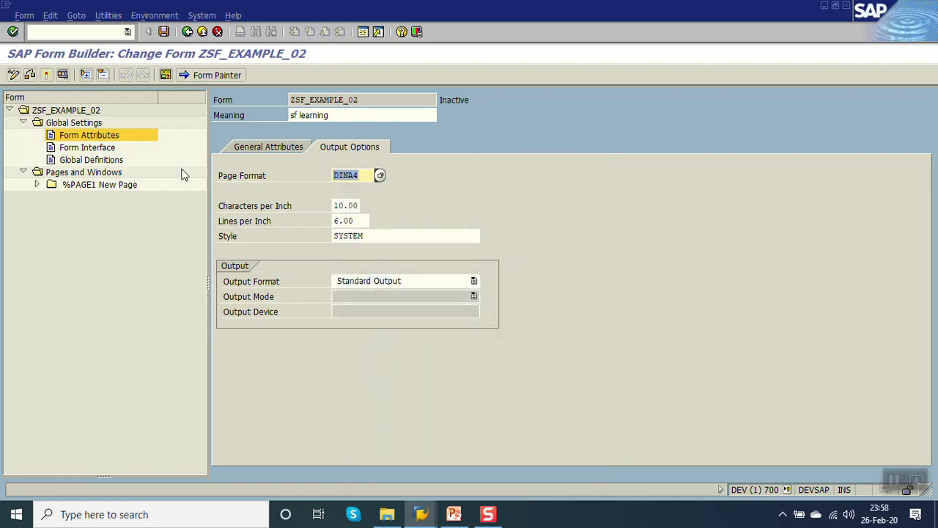
left_click(165, 31)
- Switch to PowerPoint to review the smartforms slide's point on page orientation, and return to the form
left_click(454, 513)
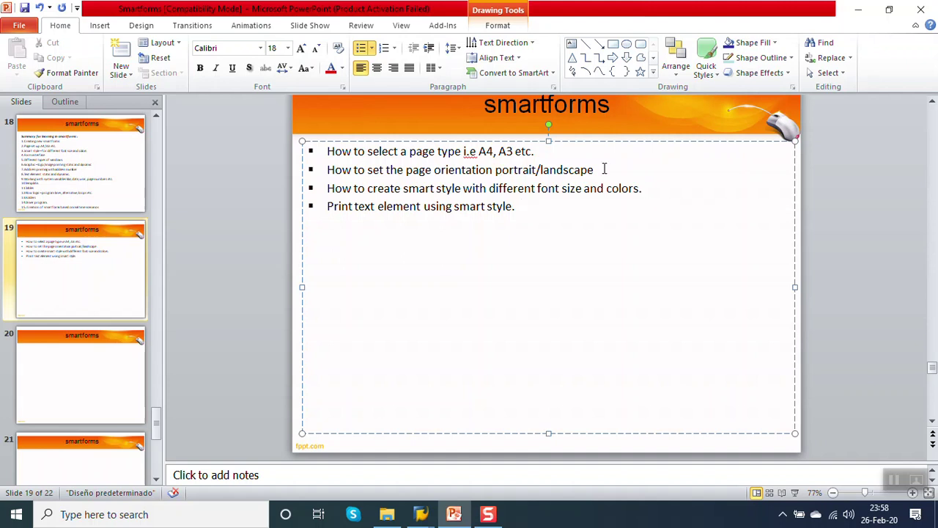
left_click(858, 11)
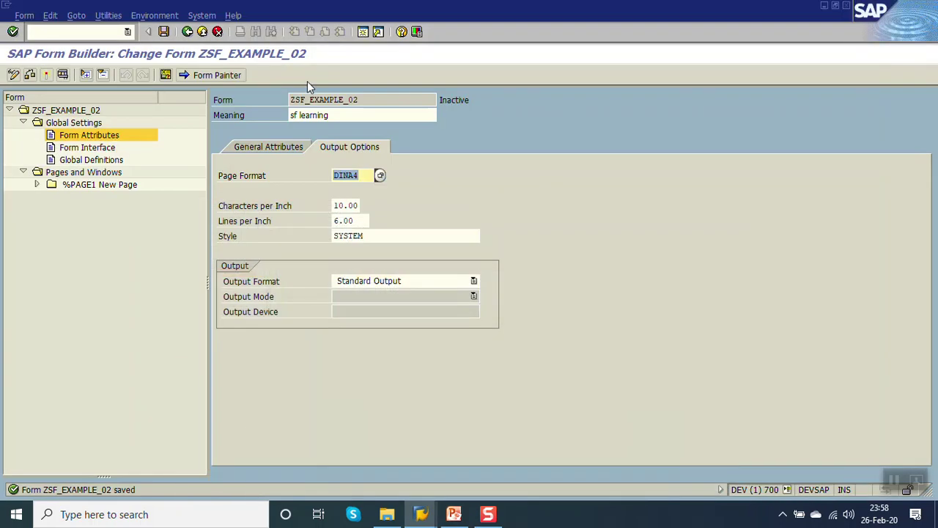
- Rename the page %PAGE1 to PAGE1 and save the form
left_click(66, 174)
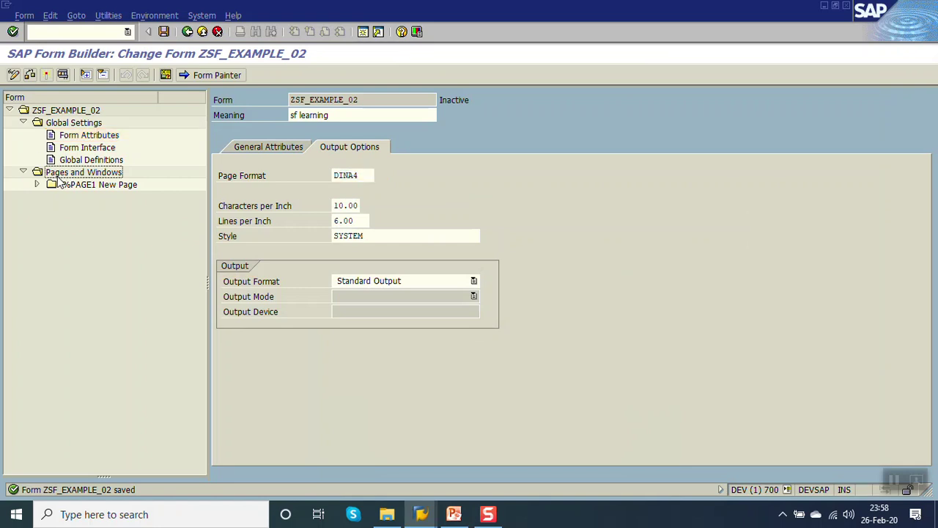
left_click(75, 185)
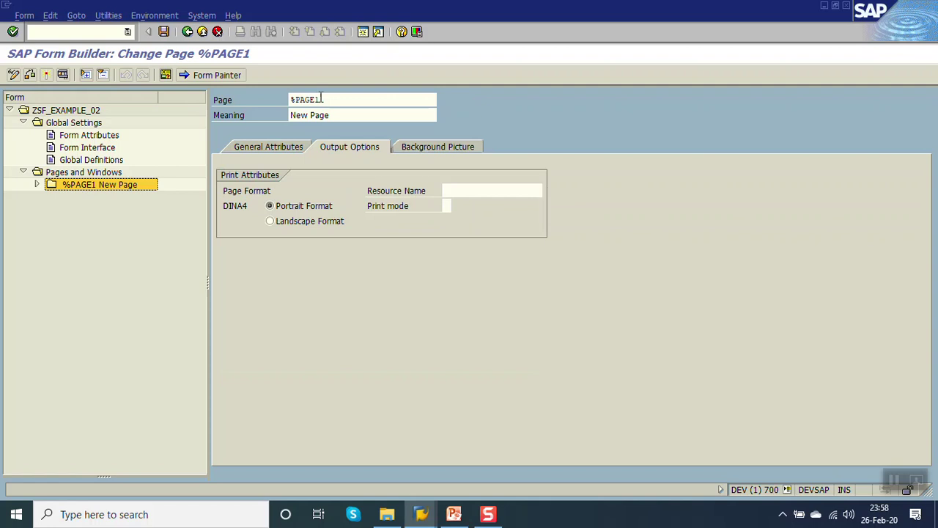
double_click(320, 97)
key("BackSpace")
type("page1")
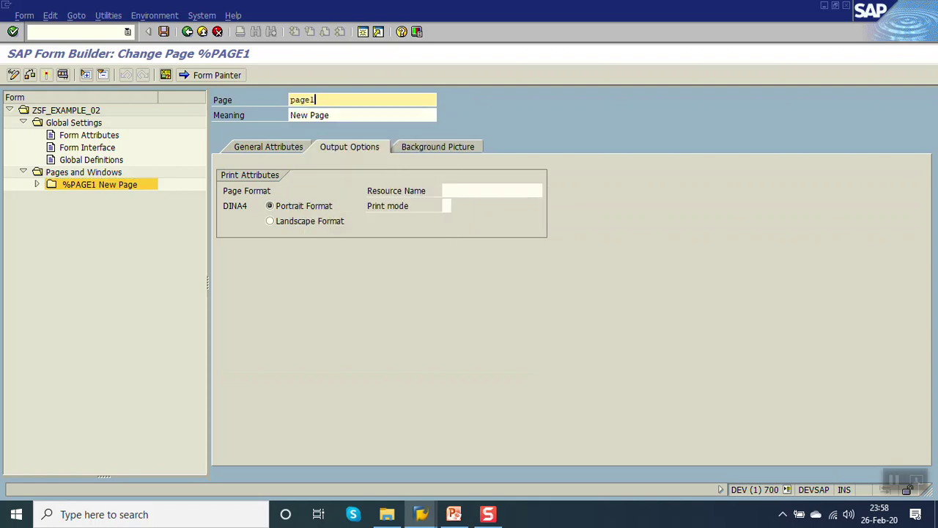
key("Return")
key("ctrl+s")
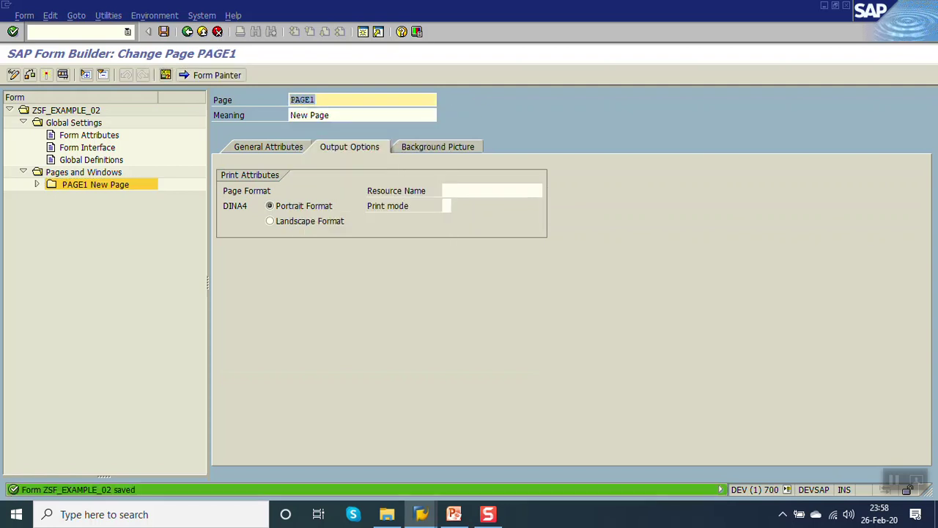
- Expand PAGE1, try the landscape format, set the page back to portrait format and save the form
left_click(36, 185)
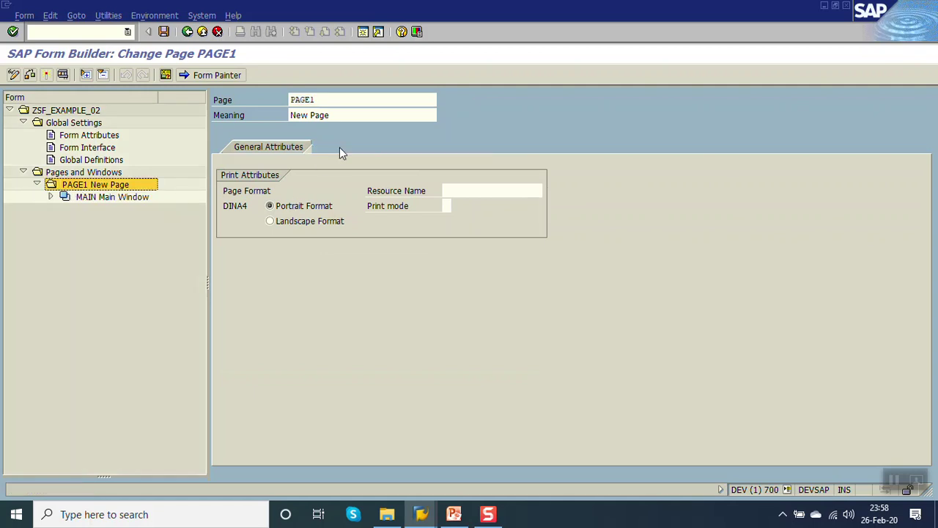
left_click(292, 212)
left_click(297, 221)
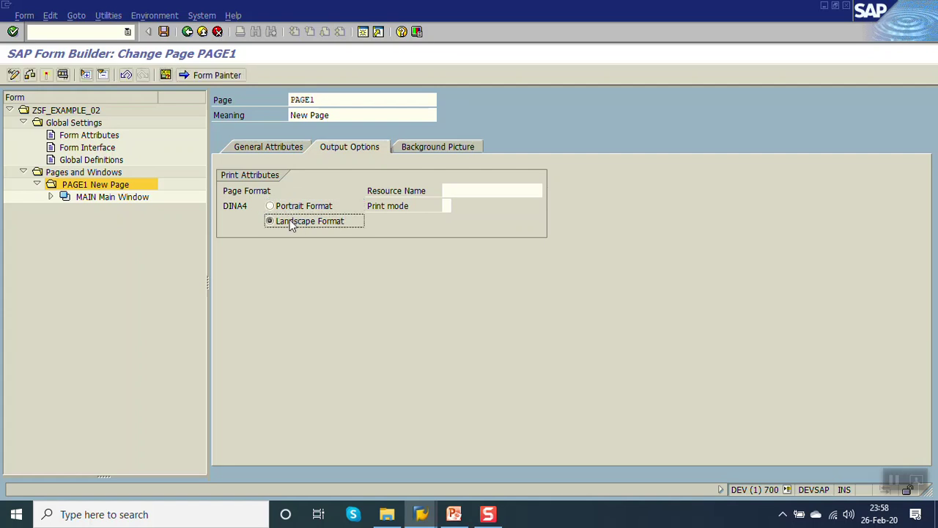
left_click(285, 211)
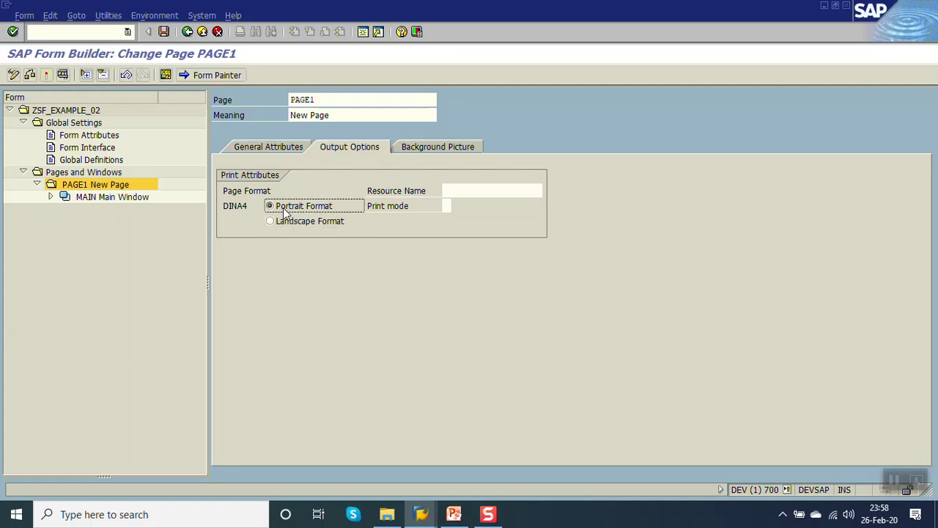
left_click(164, 32)
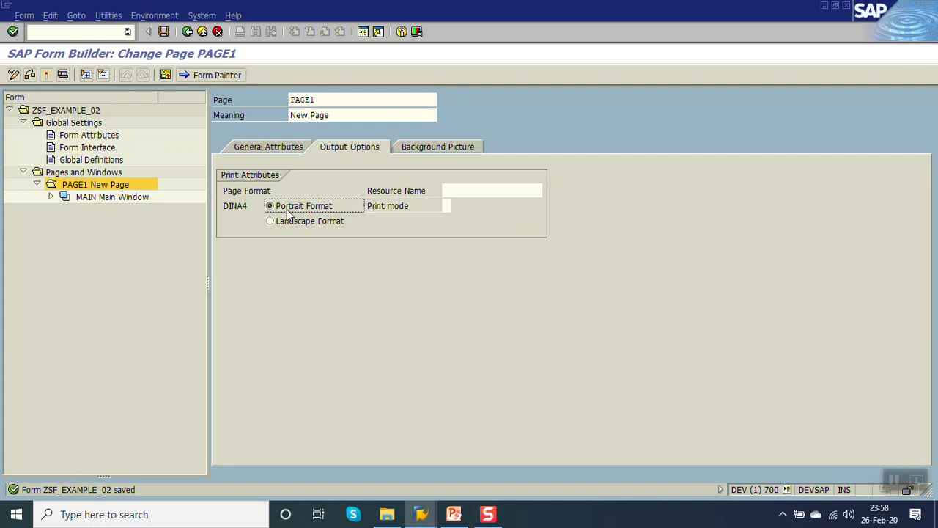
- Switch to PowerPoint to check the slide's point on creating smart styles, and return to the form
left_click(454, 514)
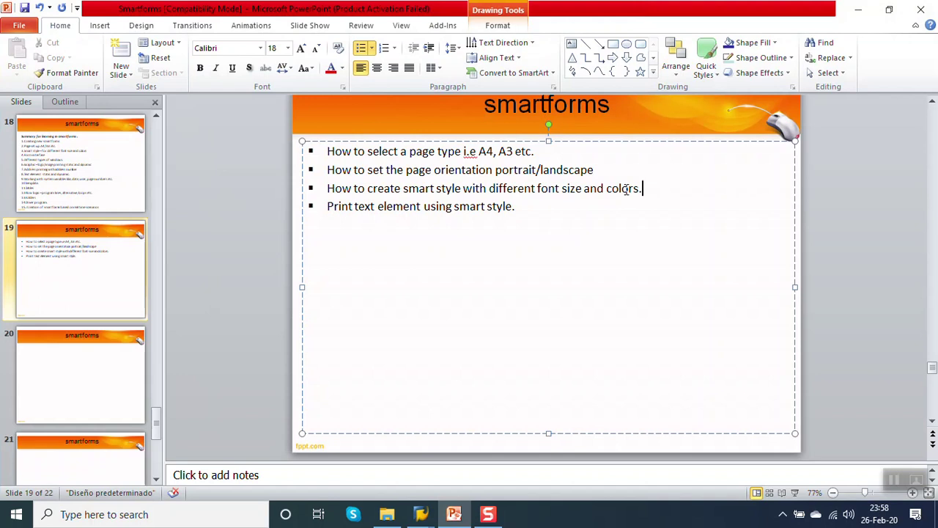
left_click(858, 10)
- Activate the form and check which style is assigned in its attributes' output options
left_click(45, 75)
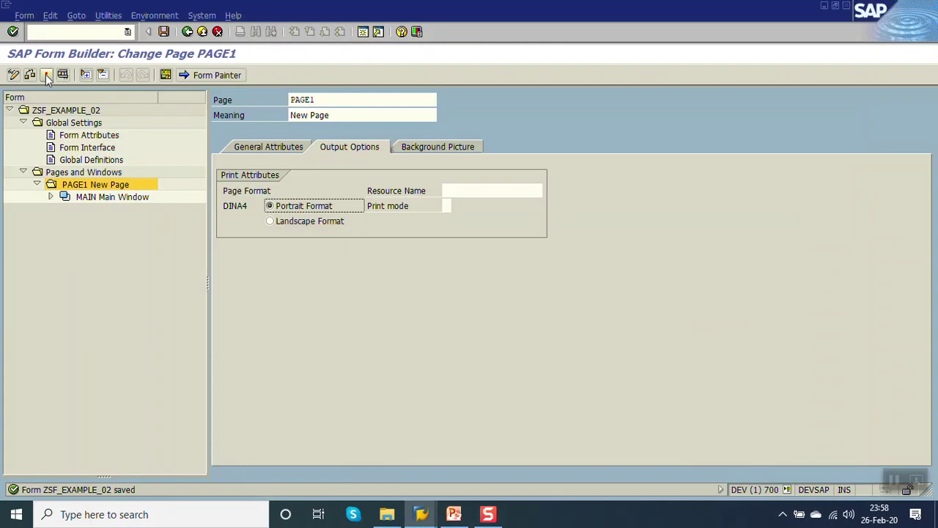
left_click(79, 136)
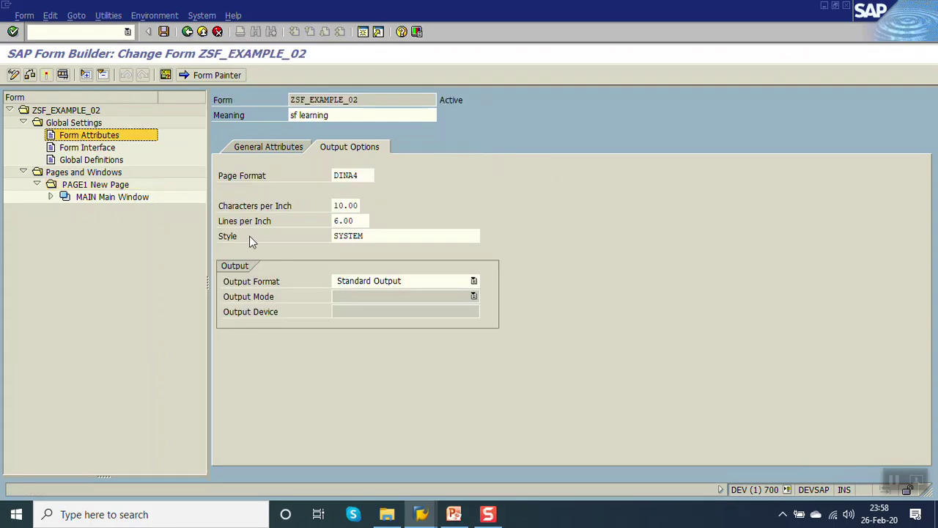
left_click(238, 239)
left_click_drag(399, 232, 183, 246)
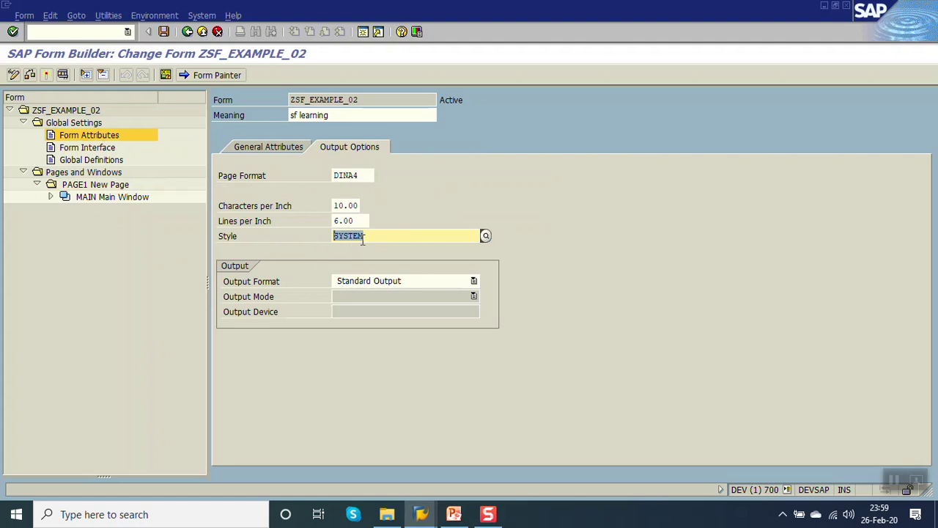
- Resize PAGE1's MAIN window in the Form Painter to an upper margin of about 5.03 cm and a height of about 19.73 cm
left_click(94, 186)
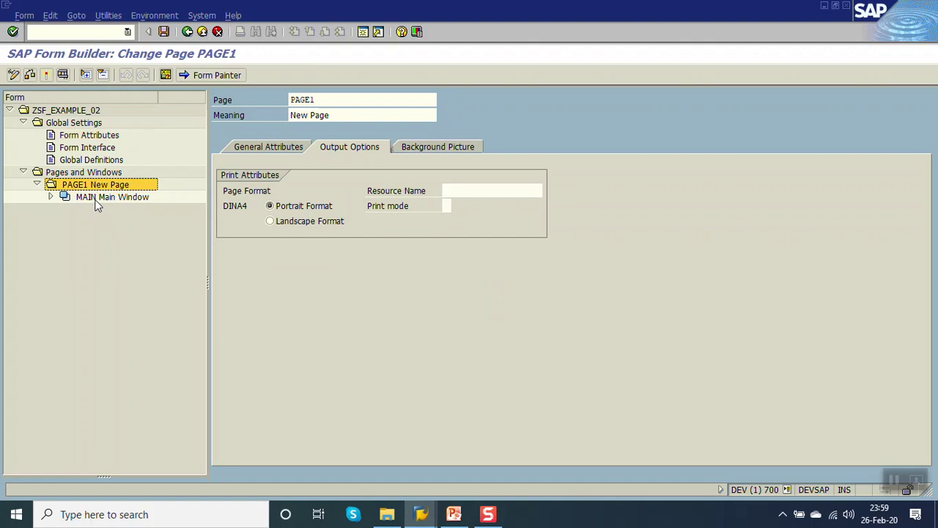
left_click(95, 199)
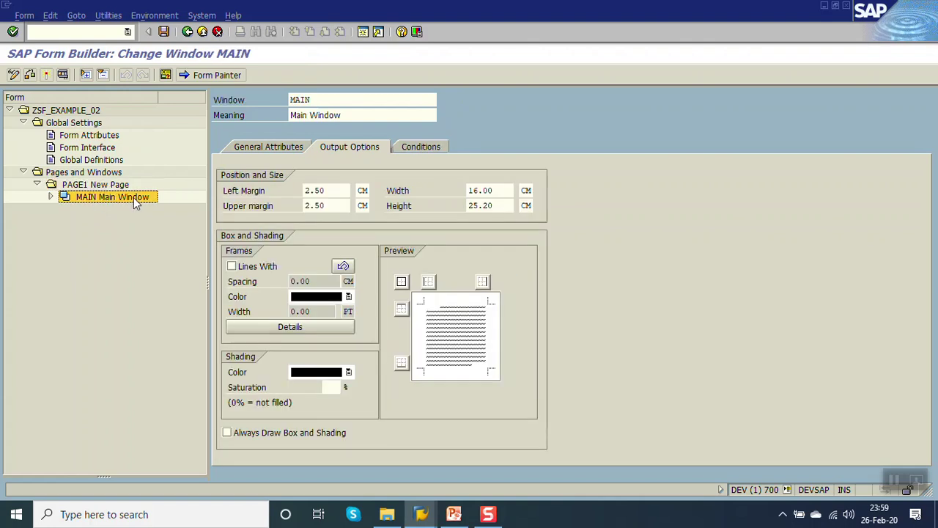
left_click(195, 77)
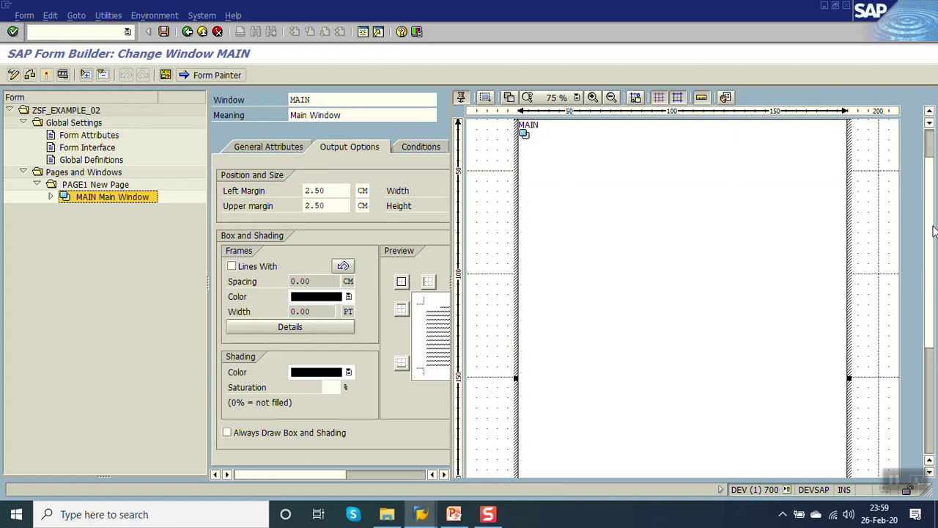
left_click_drag(933, 233, 935, 332)
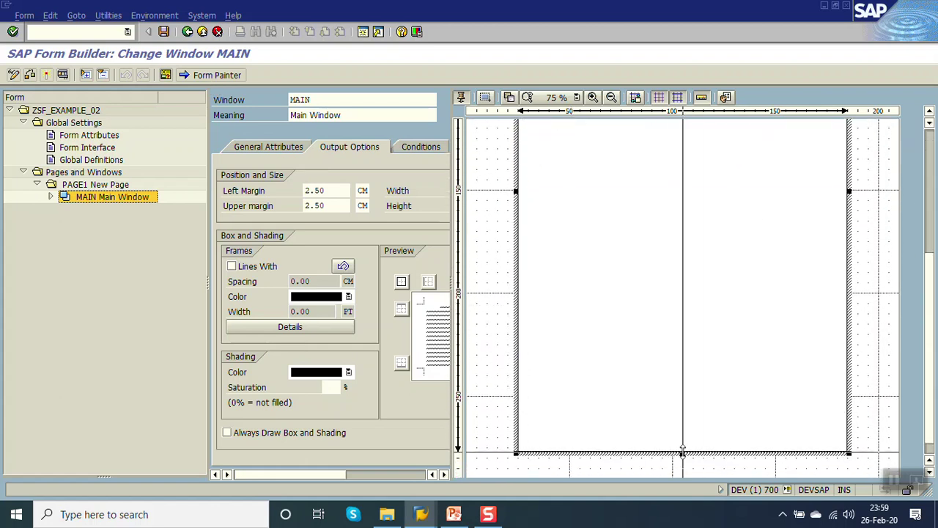
left_click_drag(681, 452, 681, 390)
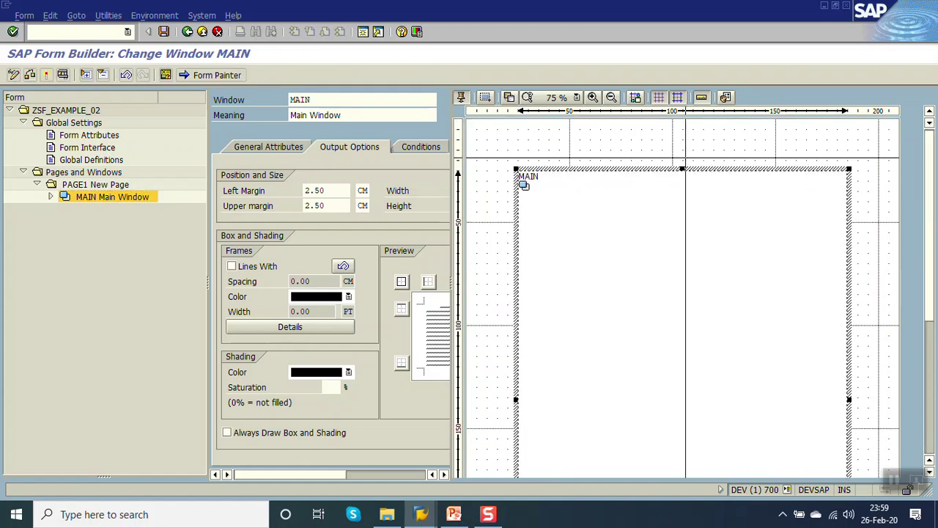
left_click_drag(682, 169, 677, 222)
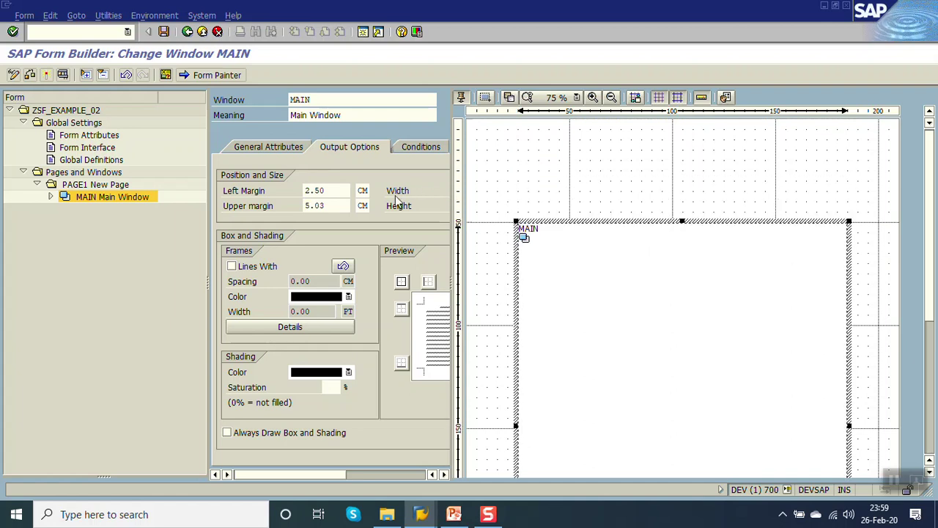
left_click(212, 75)
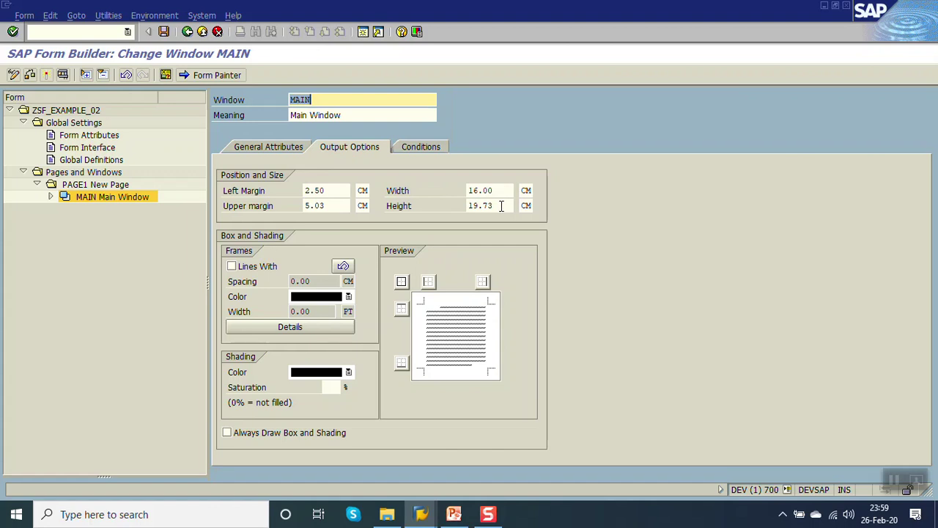
- Save the form, create a text element in the MAIN window reading "Keep abap learning", and save again
left_click(163, 32)
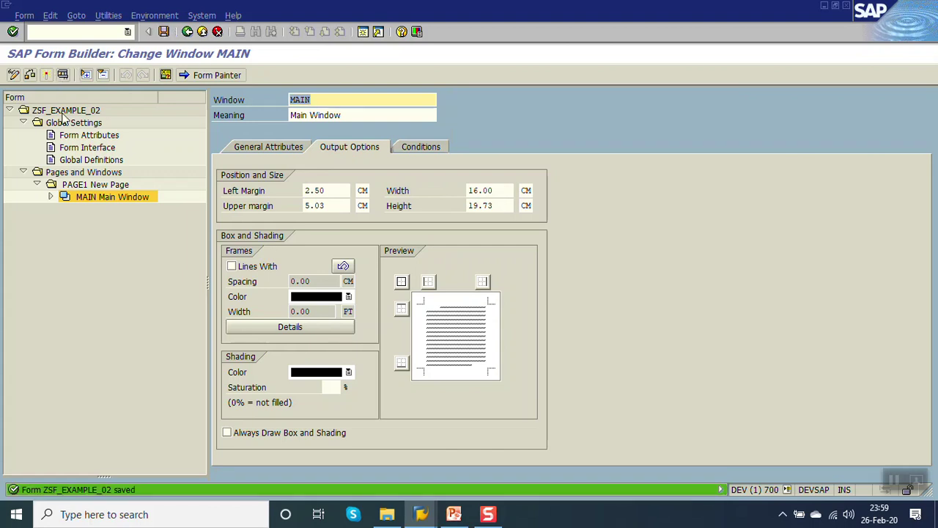
right_click(79, 197)
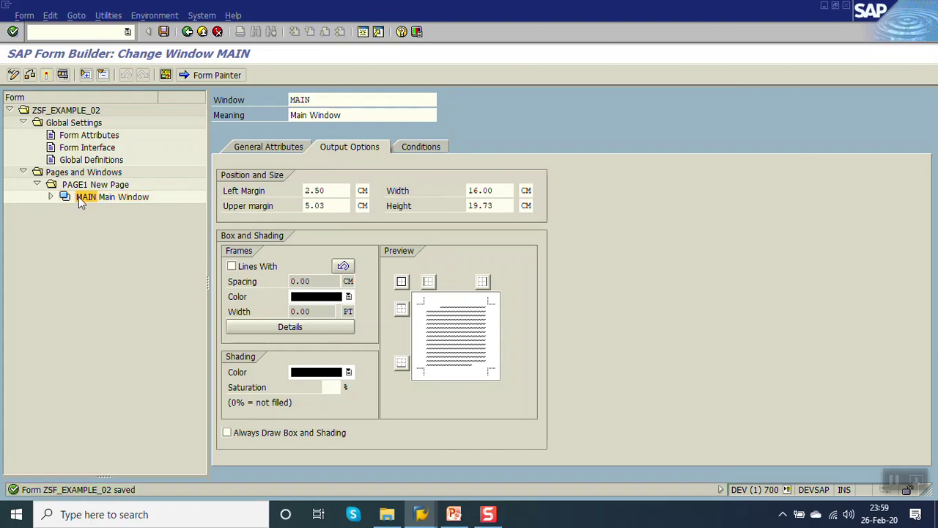
mouse_move(104, 208)
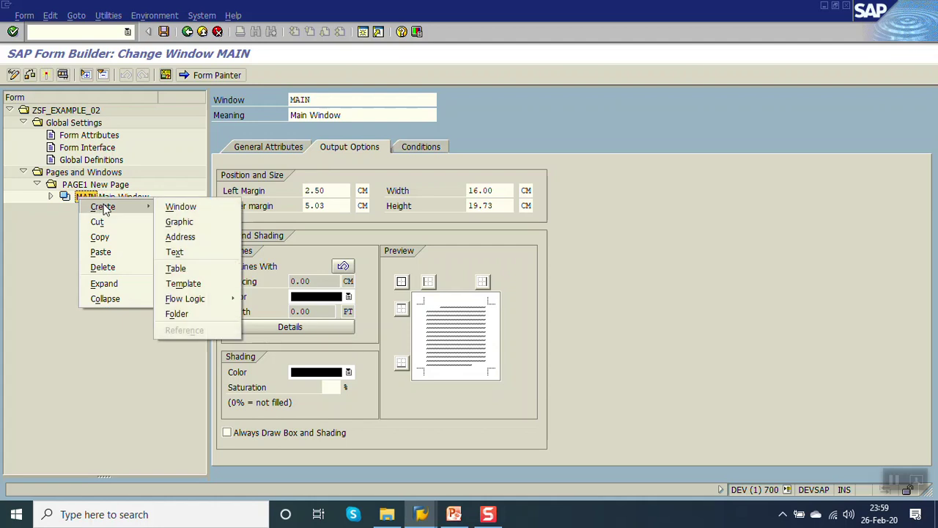
left_click(195, 249)
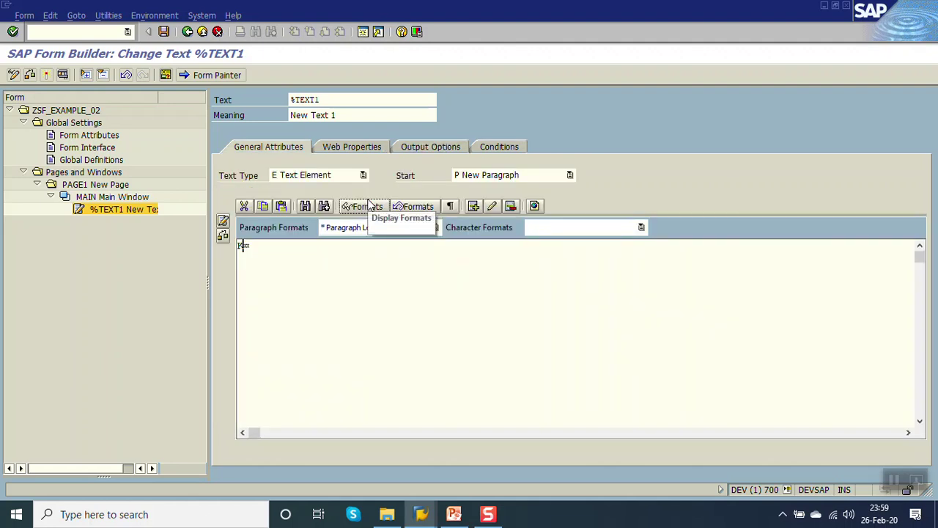
type("Keep abap learning")
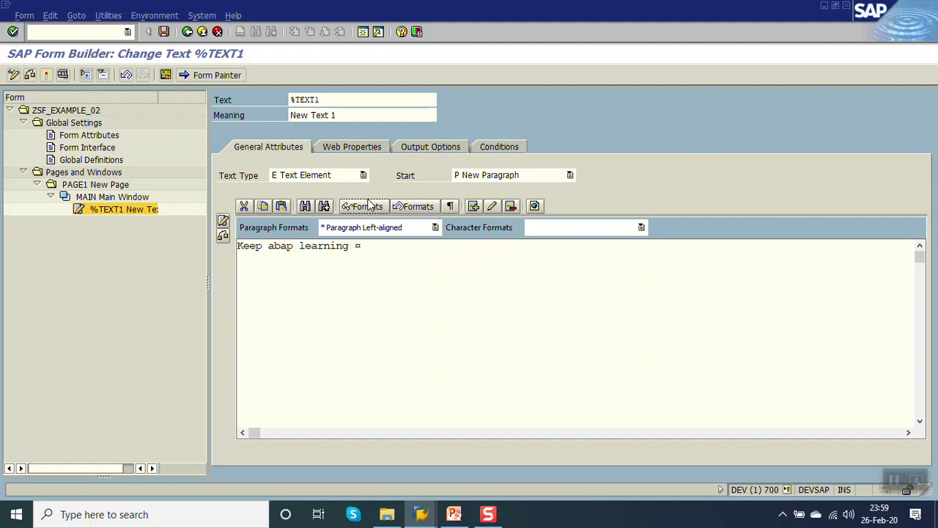
key("BackSpace")
key("ctrl+s")
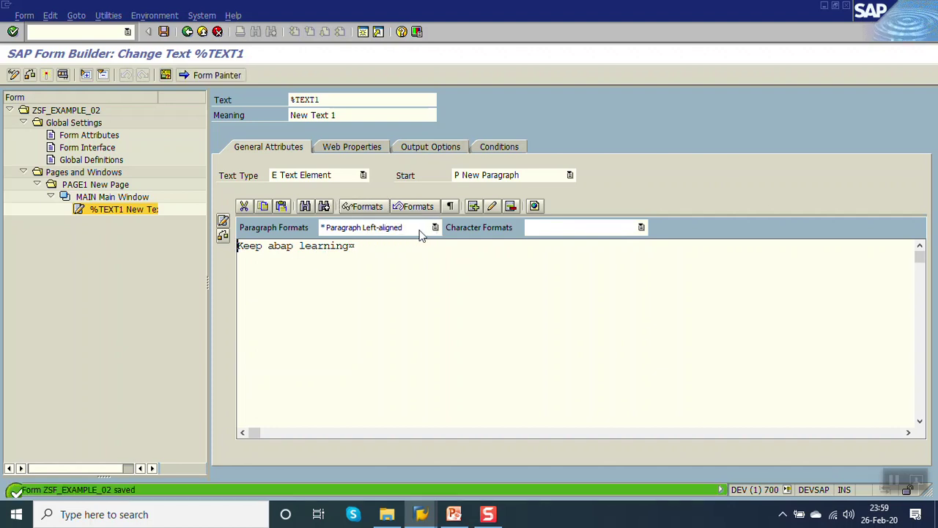
- Check which paragraph formats are available for the text element, and activate the form
left_click(428, 231)
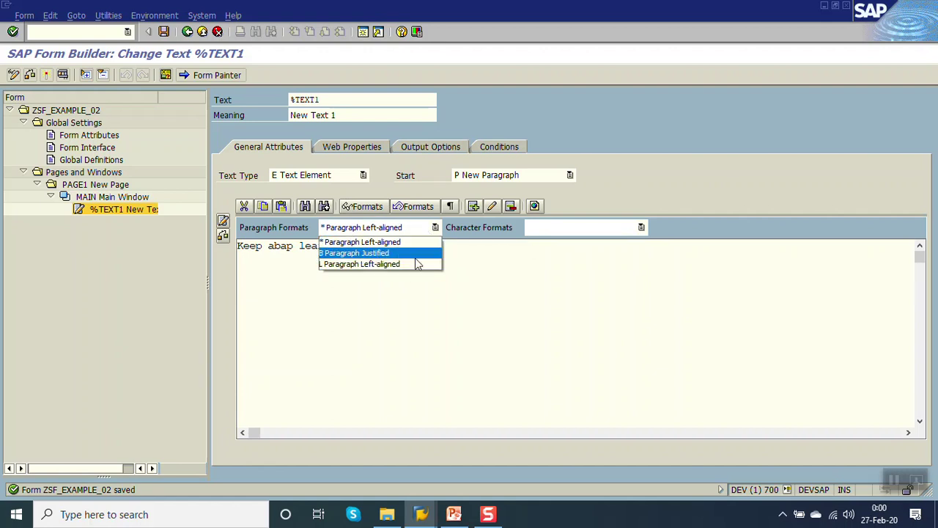
left_click(356, 339)
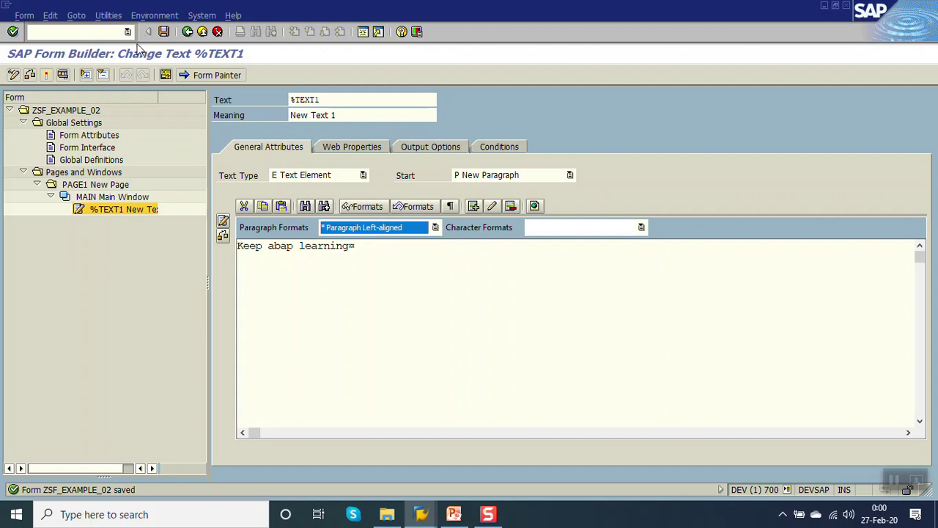
left_click(47, 75)
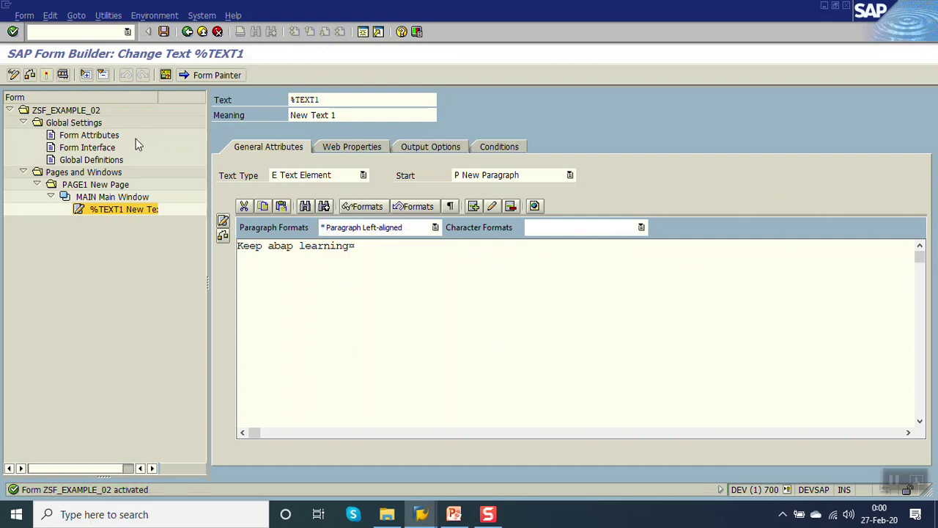
- Test the form through to its print preview to examine the text output, and return to the text element
key("F8")
key("F8")
key("F8")
key("F8")
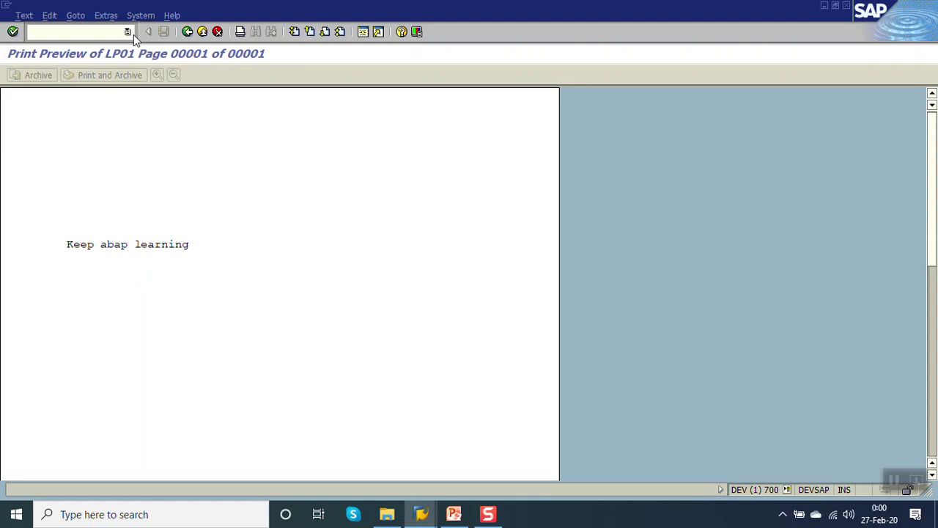
left_click(186, 32)
left_click(187, 32)
left_click(187, 32)
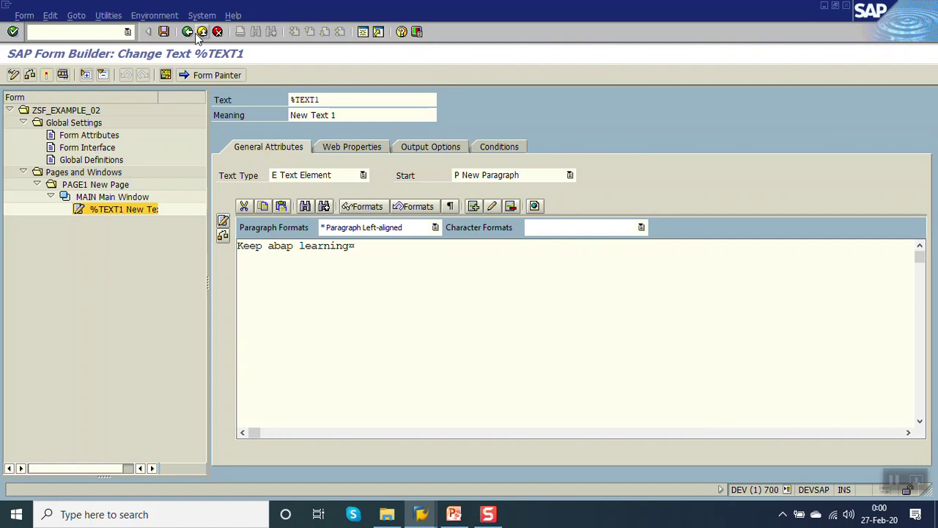
- Leave the form for the Smart Forms initial screen and create a style named ZSF_EXAMPLE_02
left_click(198, 33)
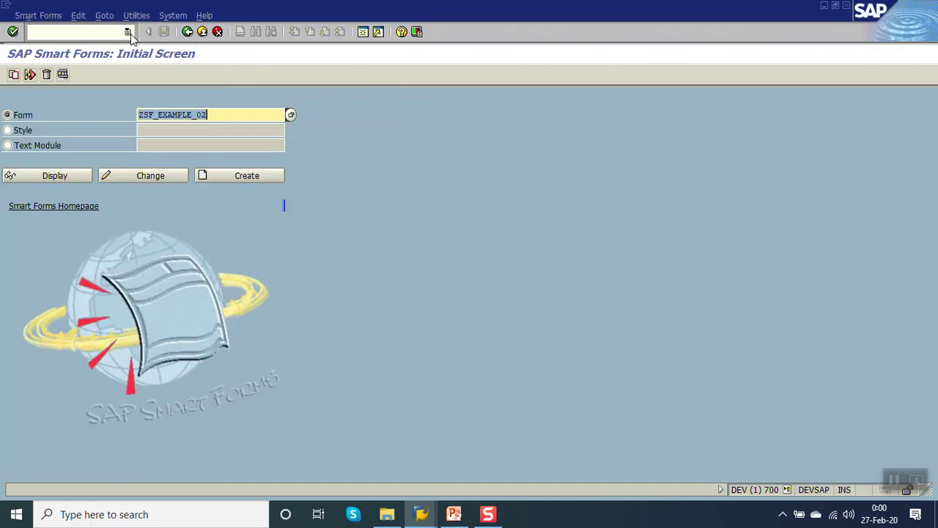
left_click(129, 33)
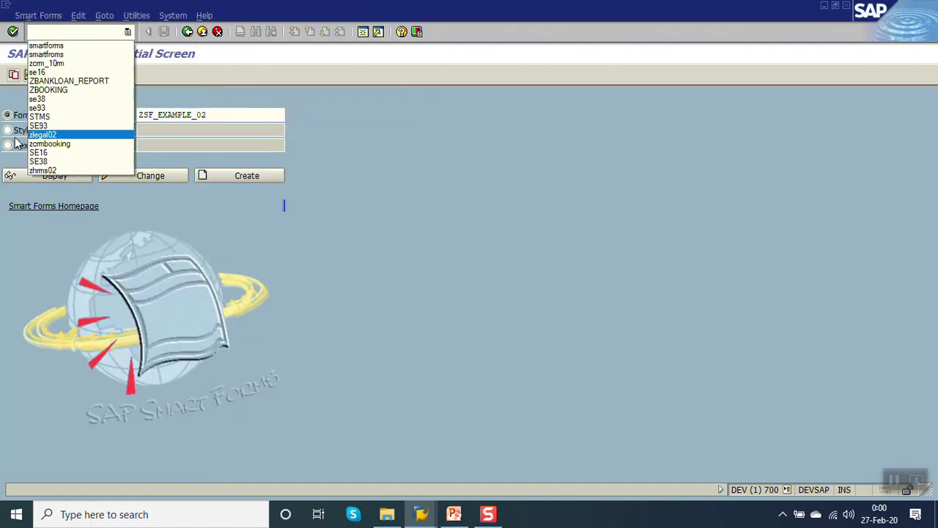
left_click(12, 136)
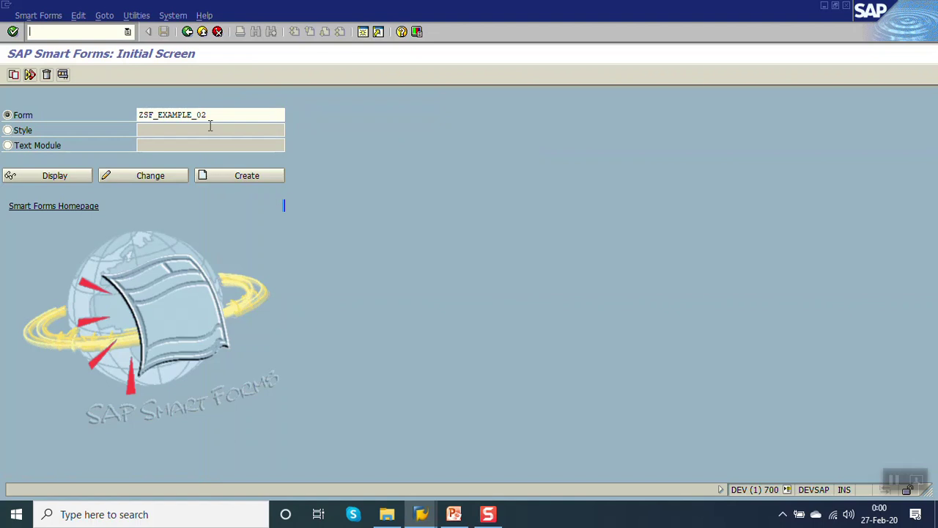
left_click_drag(208, 116, 37, 115)
key("ctrl+c")
left_click(10, 131)
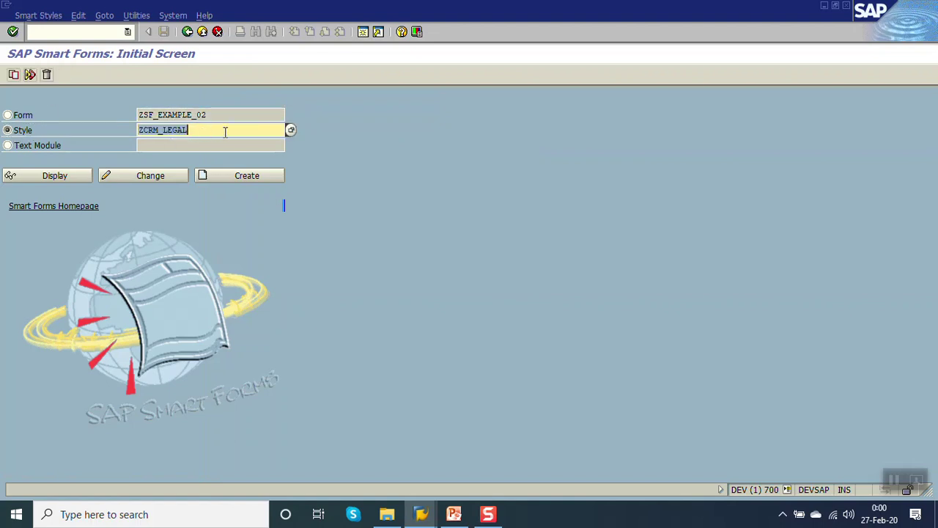
key("ctrl+v")
left_click_drag(237, 115, 73, 110)
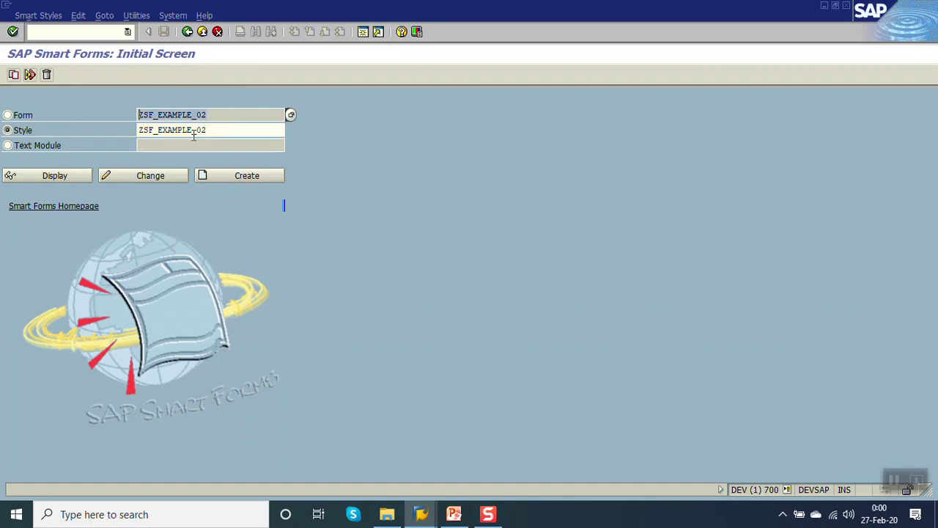
left_click(223, 132)
left_click(243, 176)
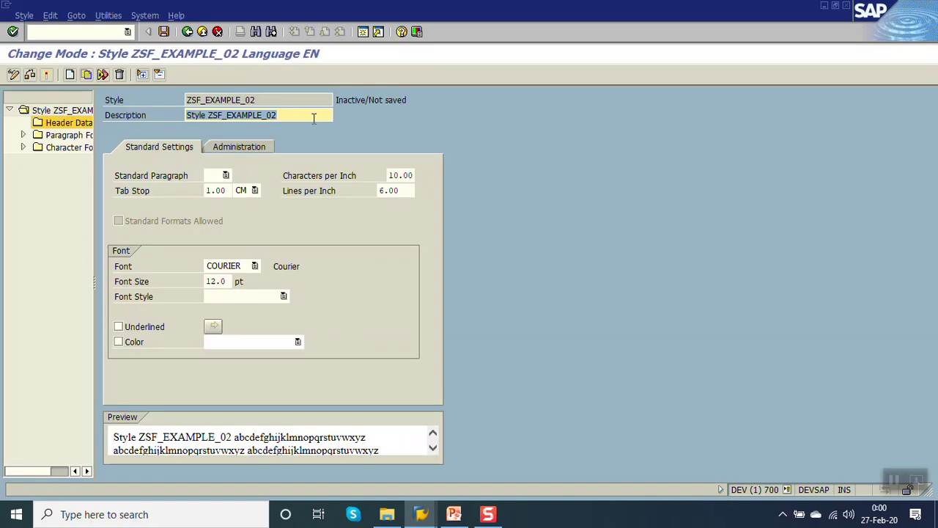
- Set the new style's description to "sf learning" and save the style
key("BackSpace")
key("Down")
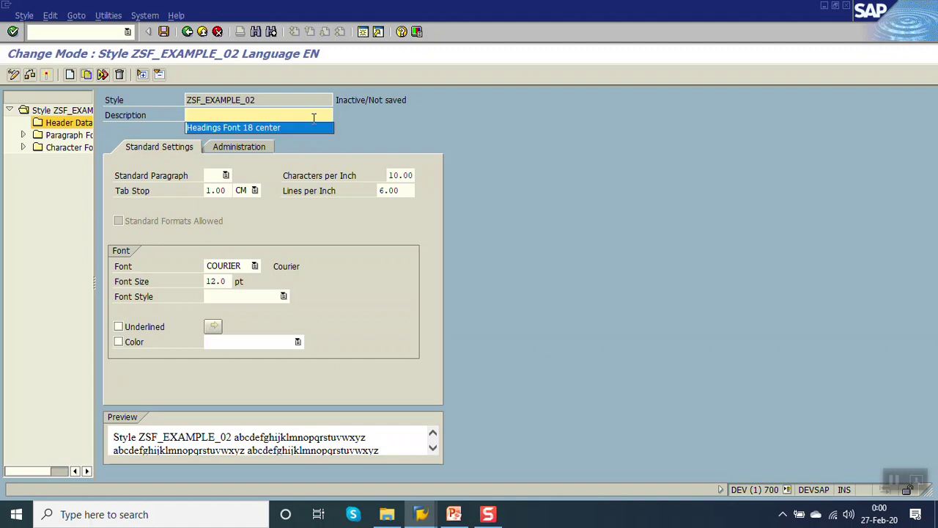
type("sf le")
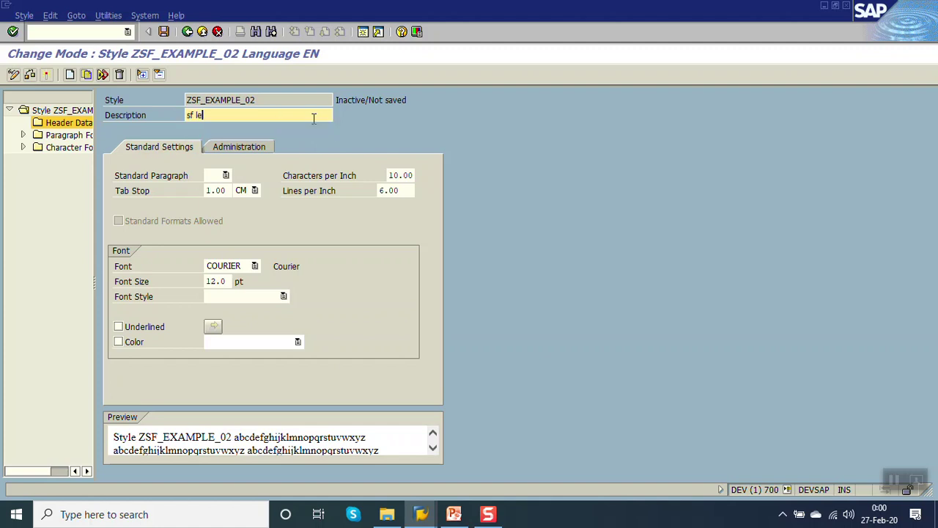
type("arning")
key("Return")
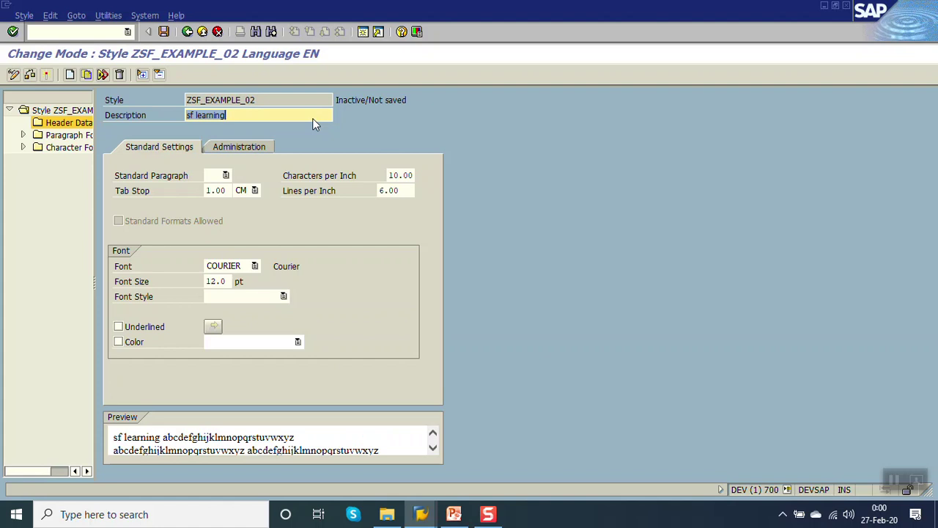
key("ctrl+s")
left_click(127, 308)
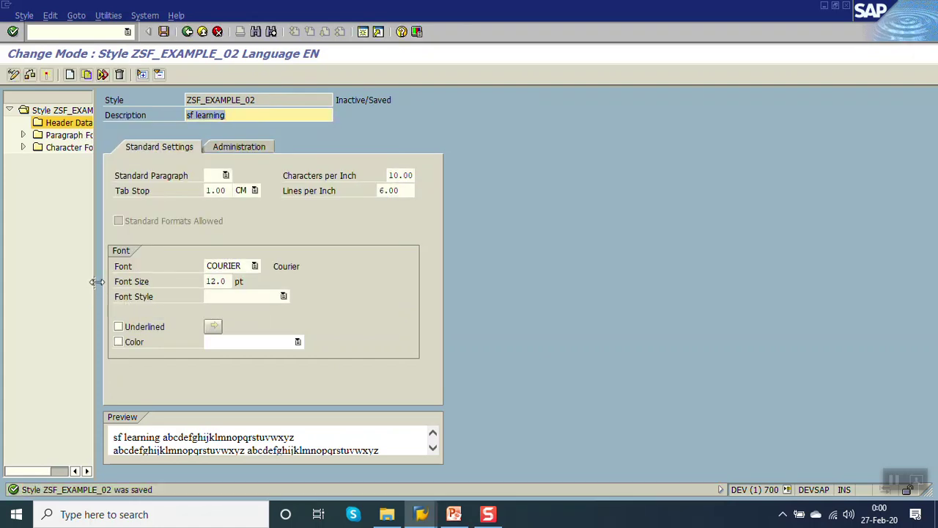
- Widen the style tree and check the paragraph formats, character formats and the standard paragraph choices in the header data
left_click_drag(95, 281, 185, 282)
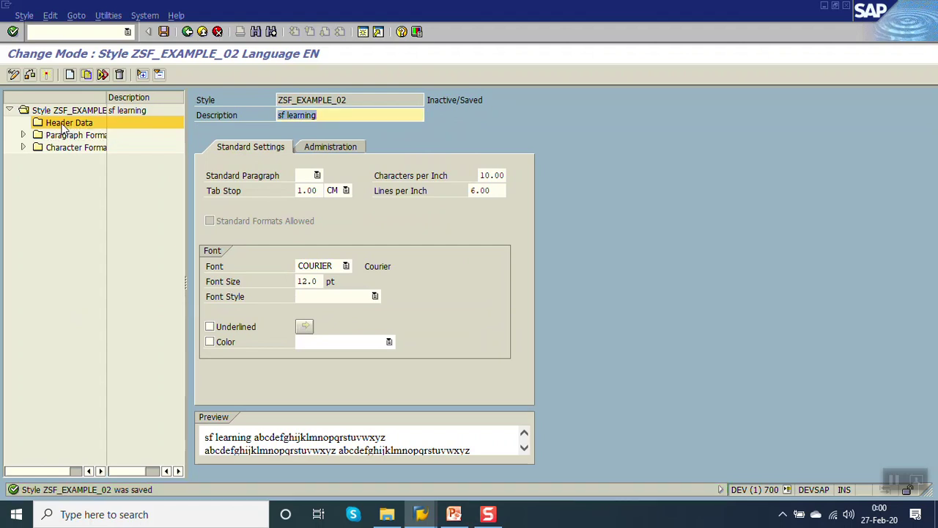
left_click(79, 138)
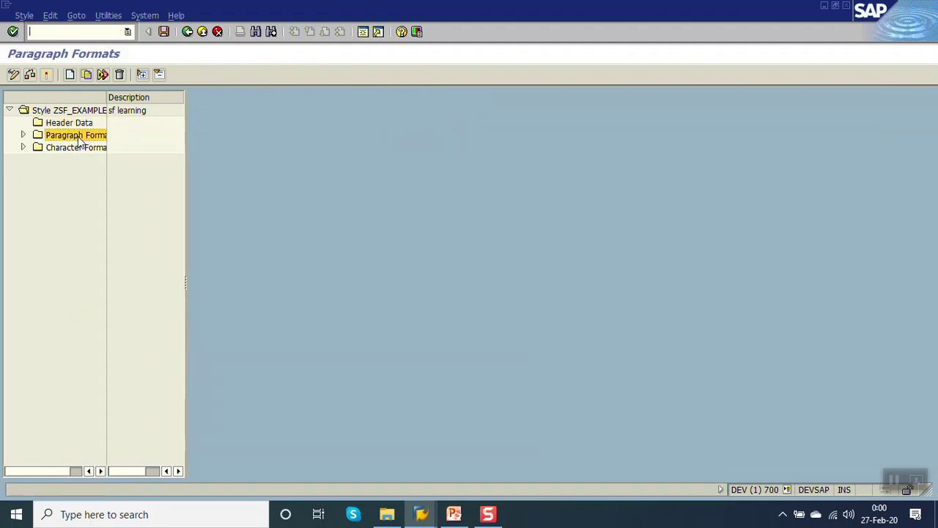
left_click(23, 137)
left_click(58, 147)
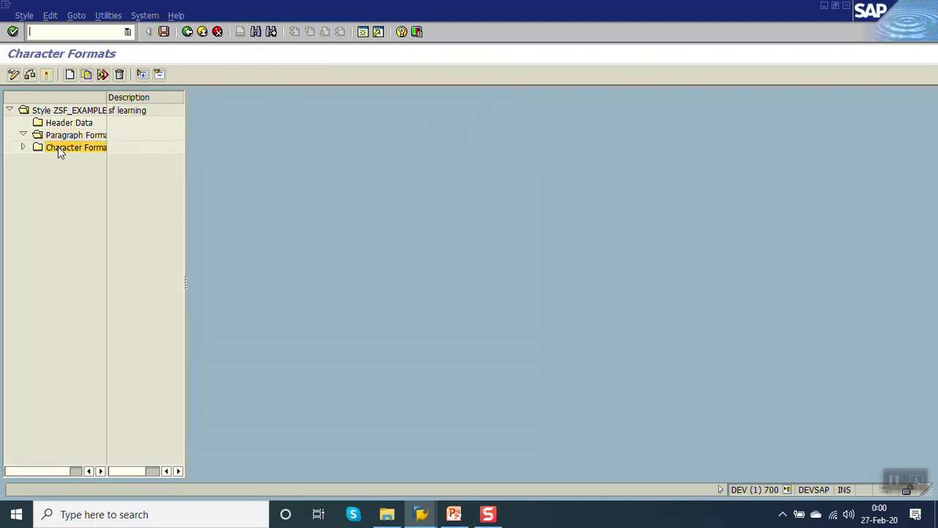
left_click(65, 123)
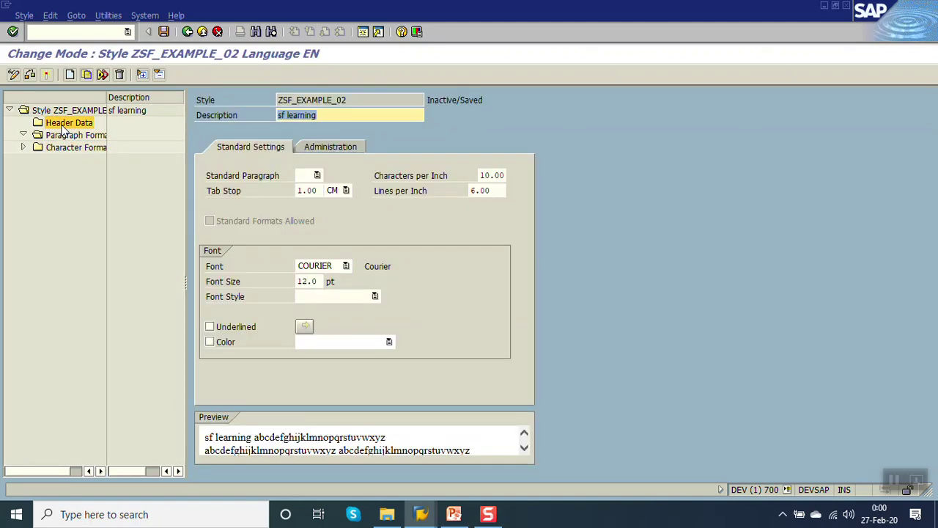
left_click(321, 178)
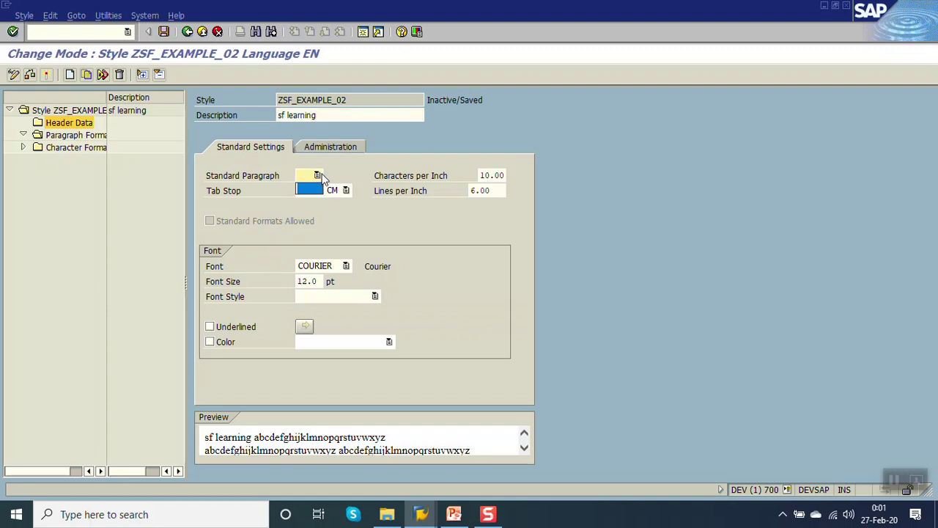
- Create a paragraph format node named H1 under the style's paragraph formats
left_click(66, 137)
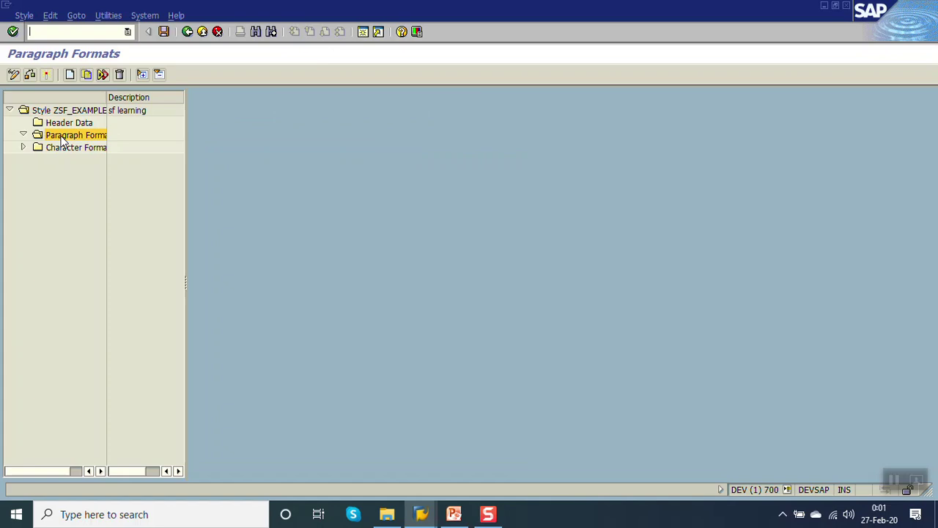
right_click(63, 141)
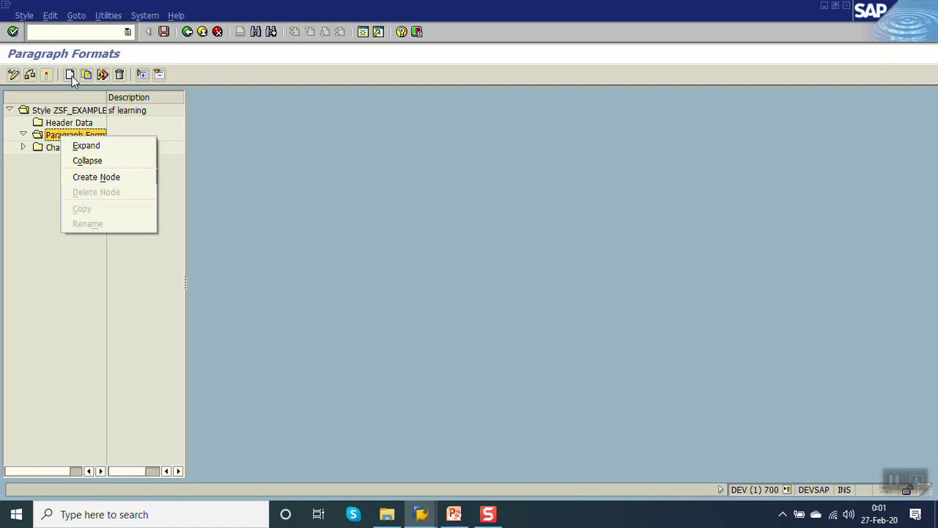
left_click(121, 178)
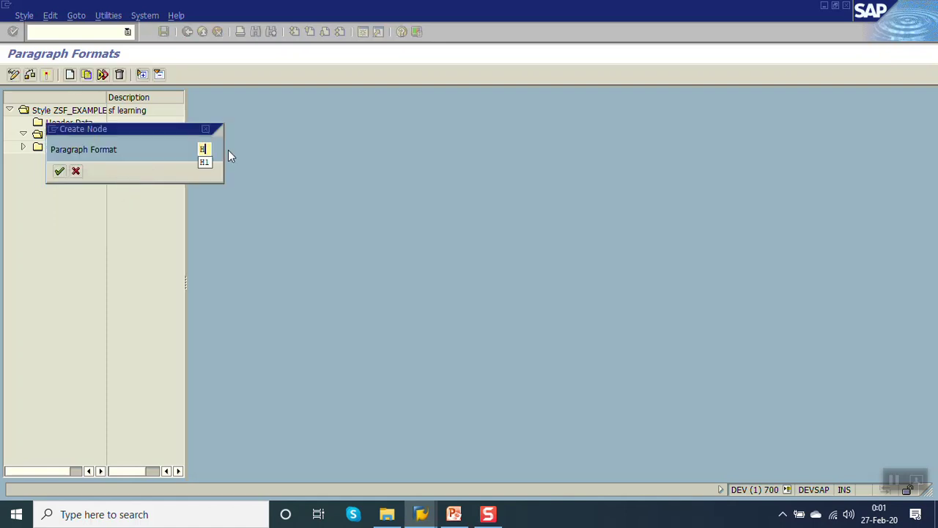
key("Return")
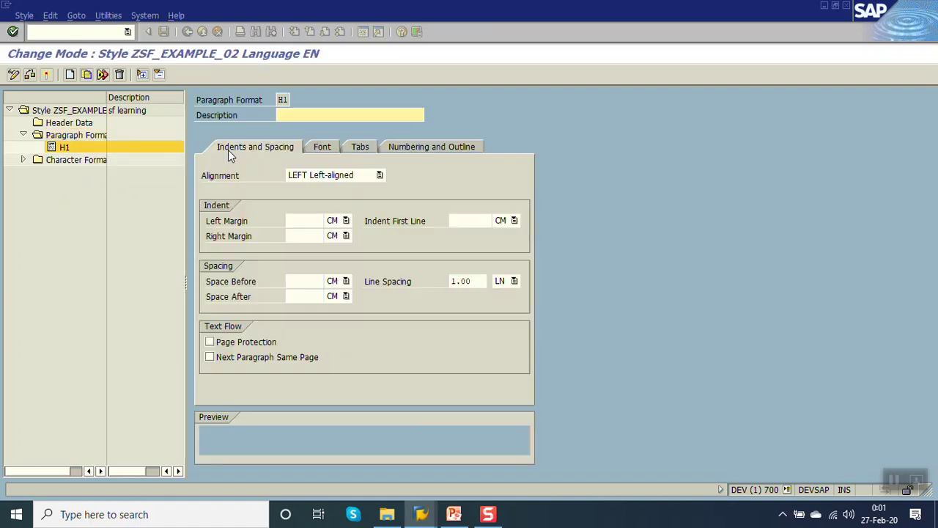
- Give paragraph format H1 the description "Headings Font 18 center" and save the style
type("Heading")
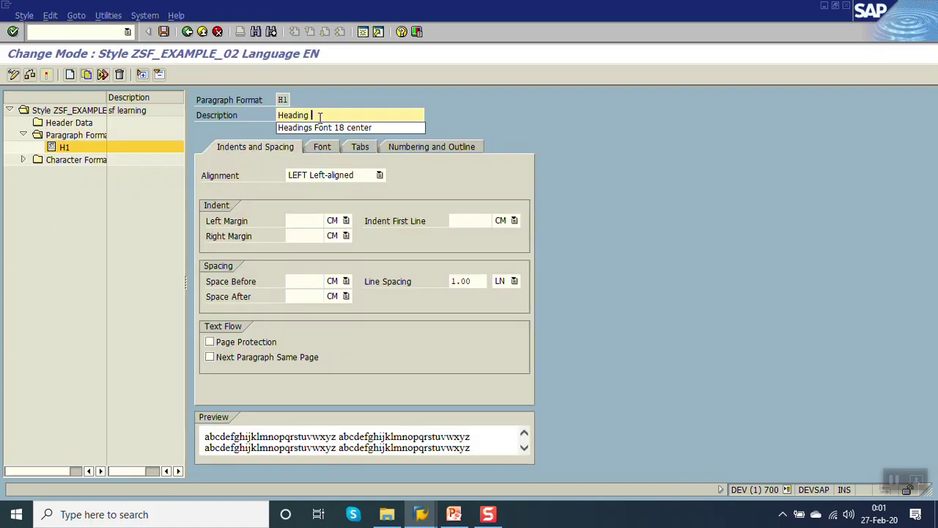
key("Down")
key("Return")
key("Return")
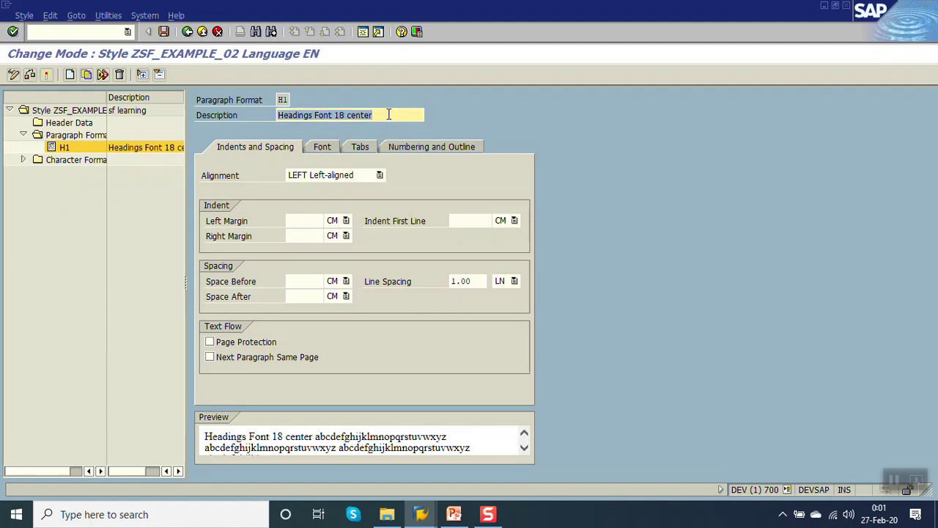
key("ctrl+s")
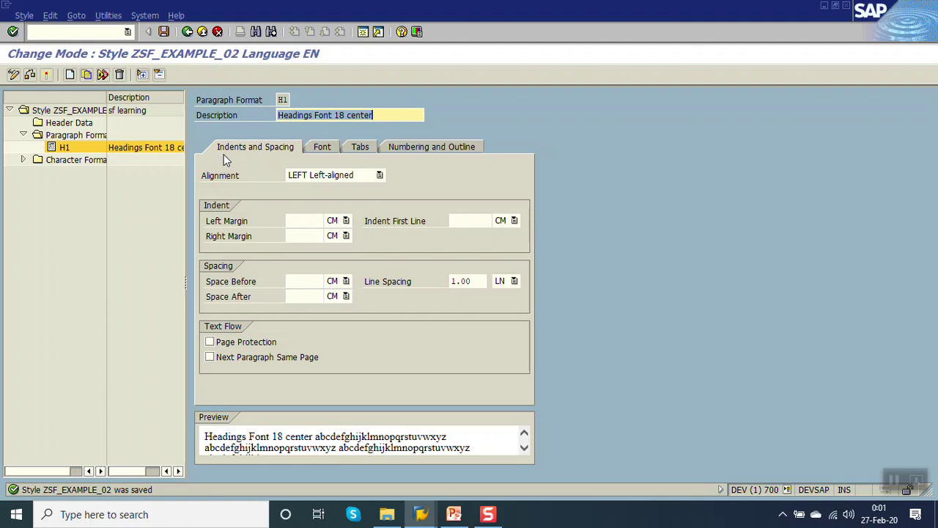
- Set the alignment of paragraph format H1 to CENTER Centered
left_click(213, 179)
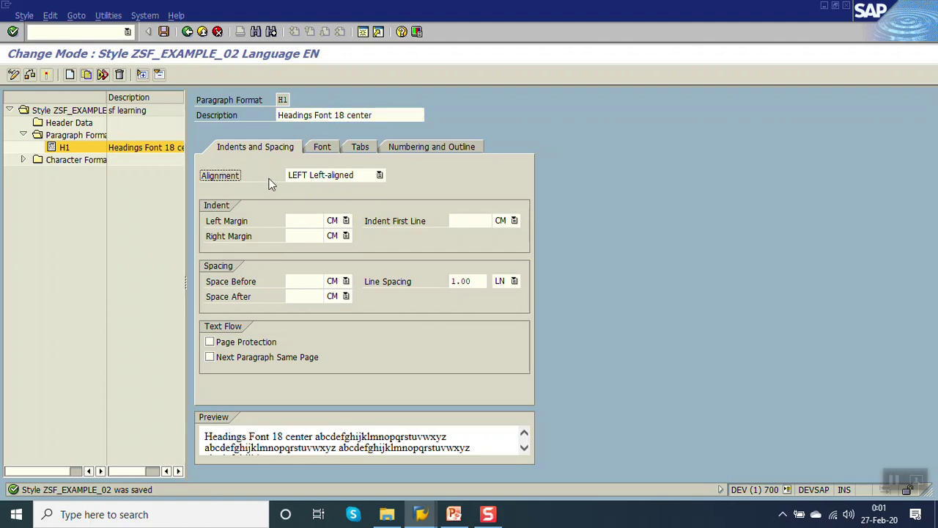
left_click(347, 179)
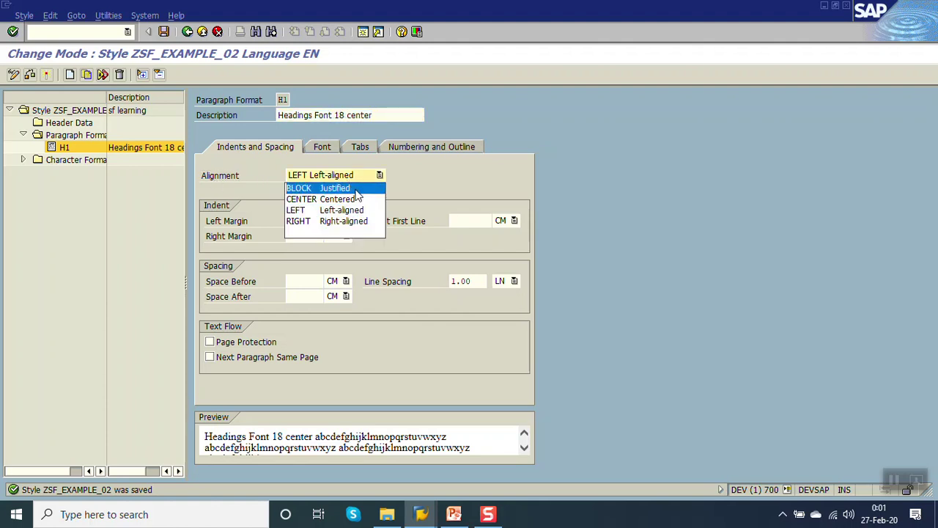
left_click(363, 199)
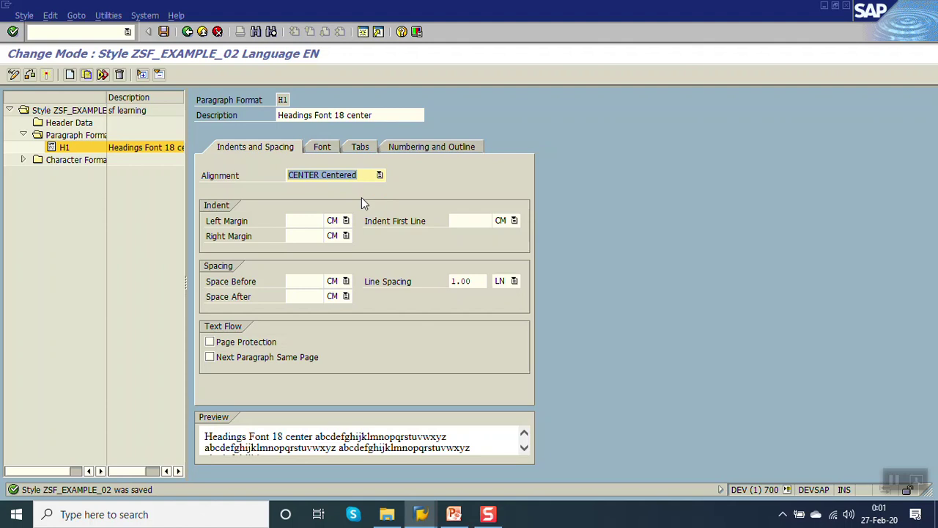
left_click(214, 226)
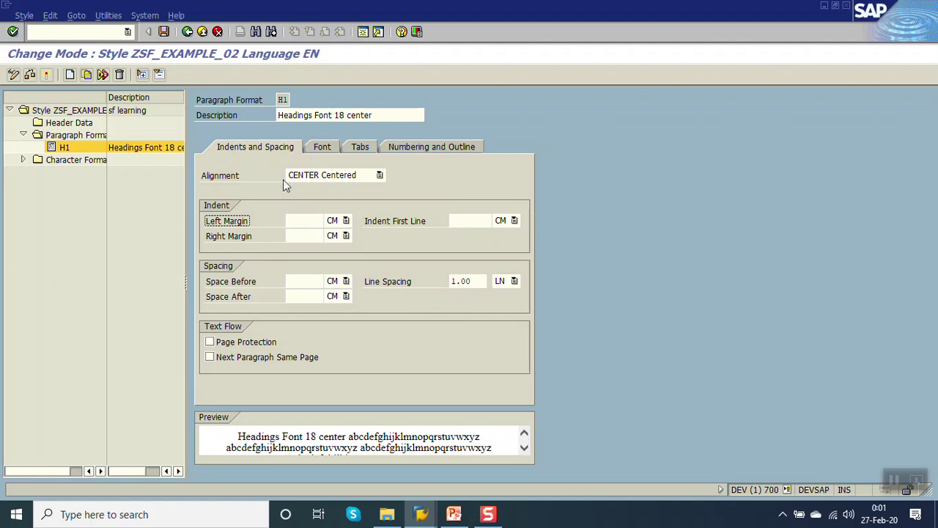
- Set the font of paragraph format H1 to HELVE, 18 pt, Bold Italic
left_click(320, 144)
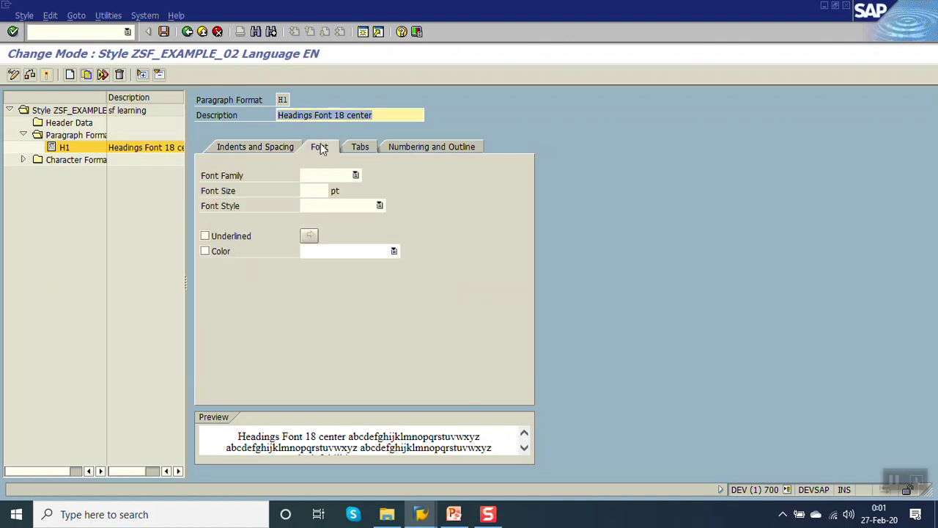
left_click(355, 175)
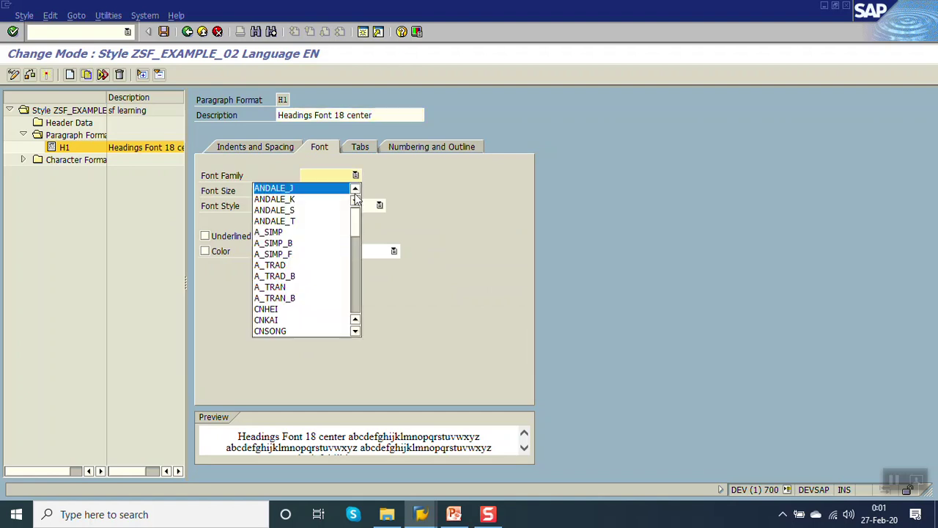
left_click_drag(356, 229, 356, 263)
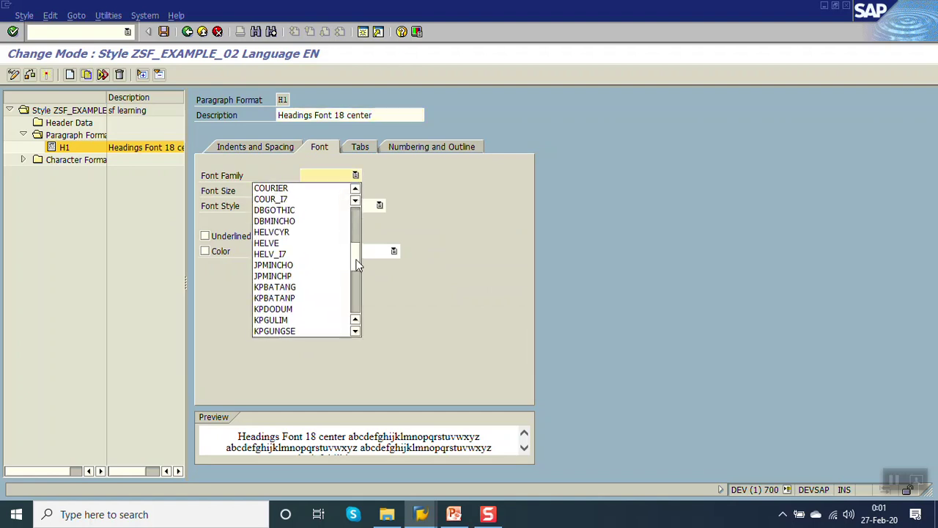
left_click(295, 242)
left_click(320, 193)
type("18")
key("Return")
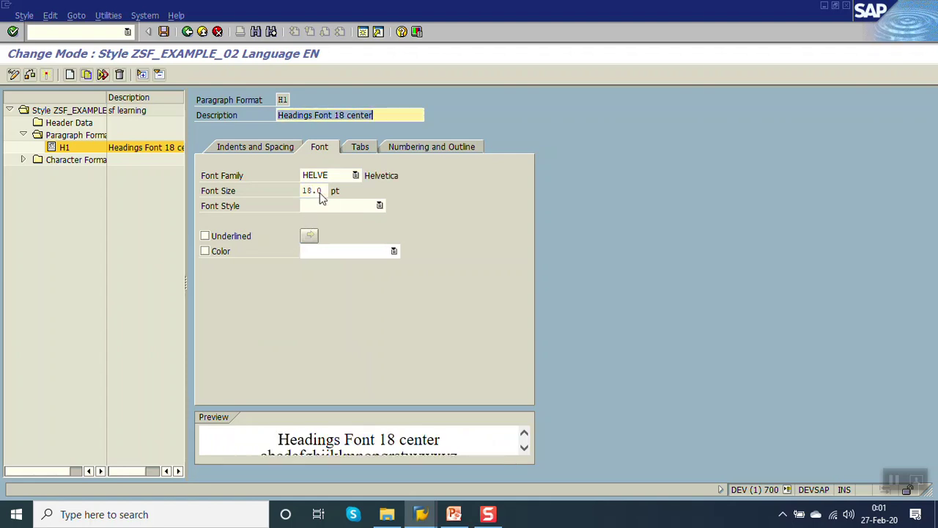
left_click(352, 208)
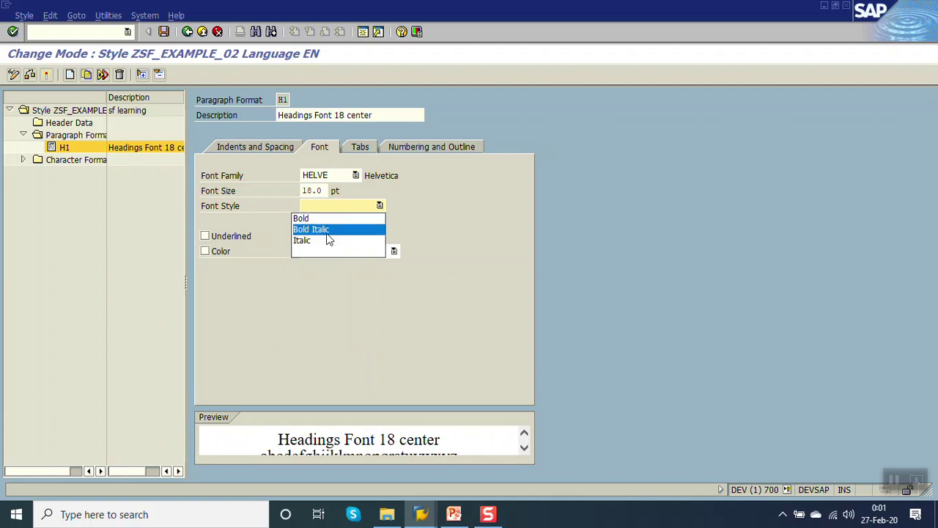
left_click(327, 229)
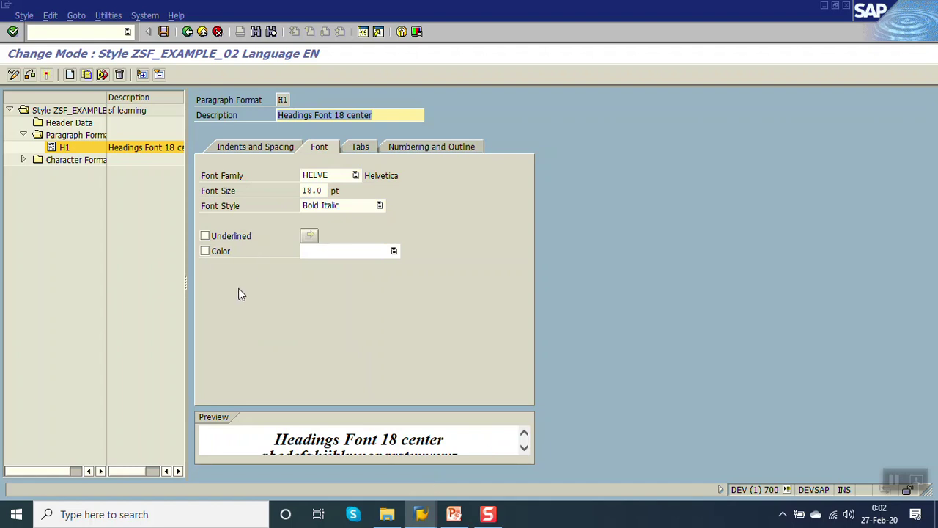
- Enable a font color for paragraph format H1, make it turquoise with underlining off, and save the style
left_click(209, 237)
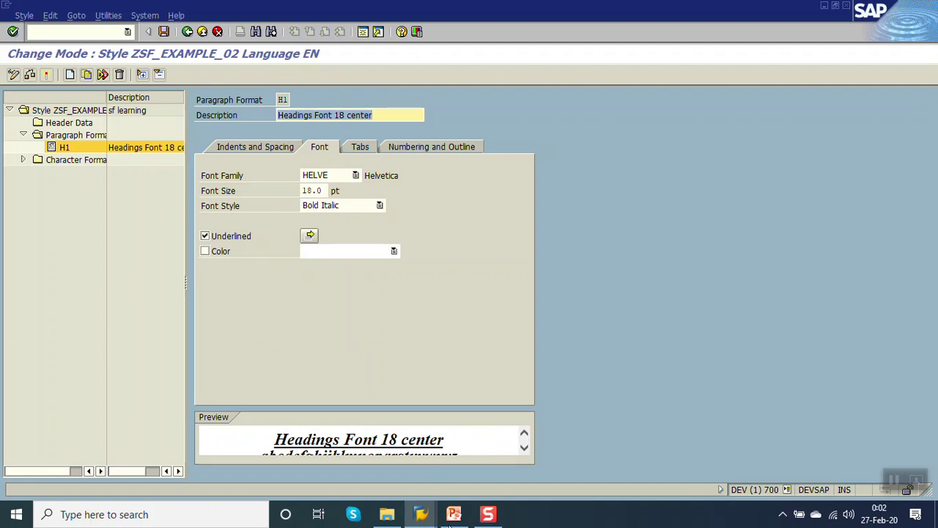
left_click(207, 239)
left_click(207, 251)
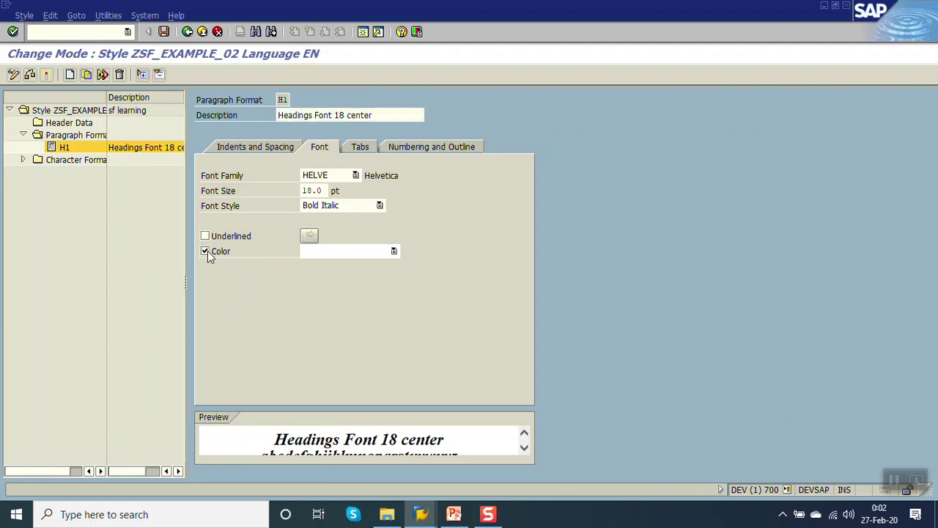
left_click(393, 251)
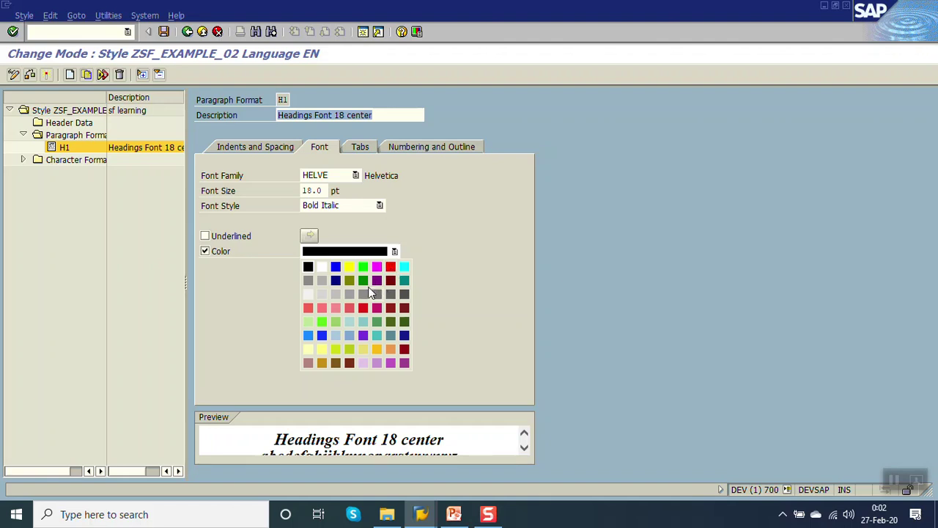
left_click(363, 269)
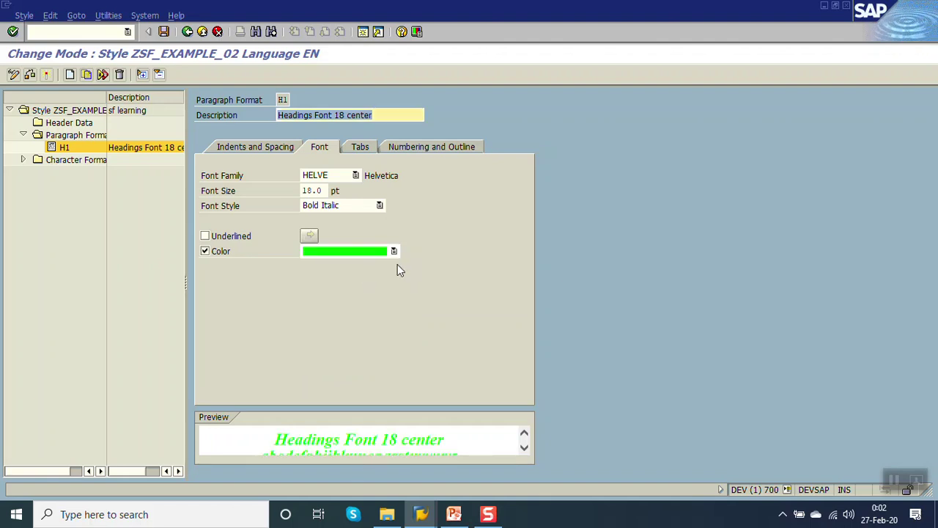
left_click(396, 254)
left_click(391, 267)
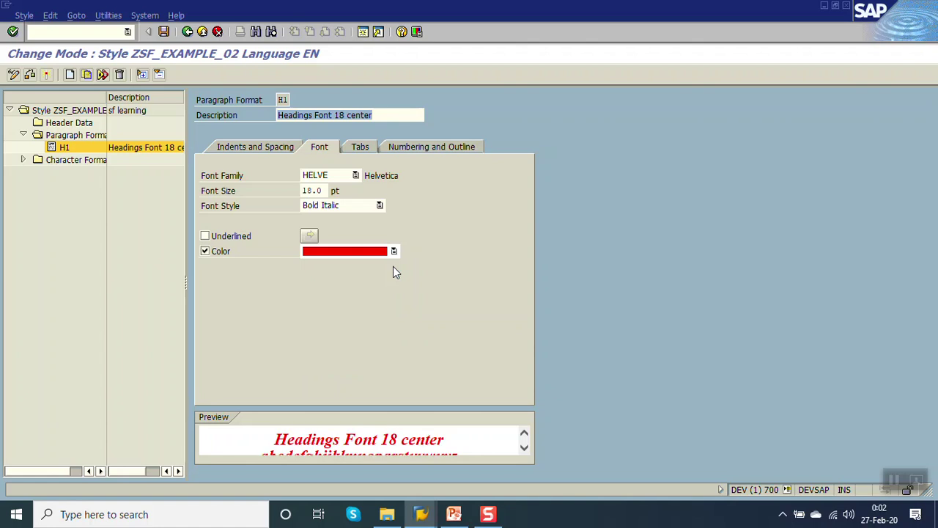
left_click(396, 250)
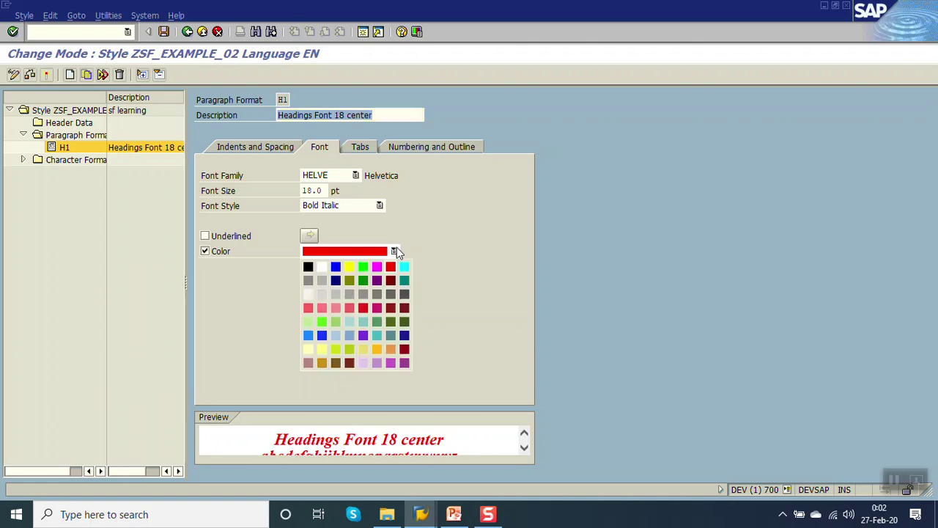
left_click(375, 336)
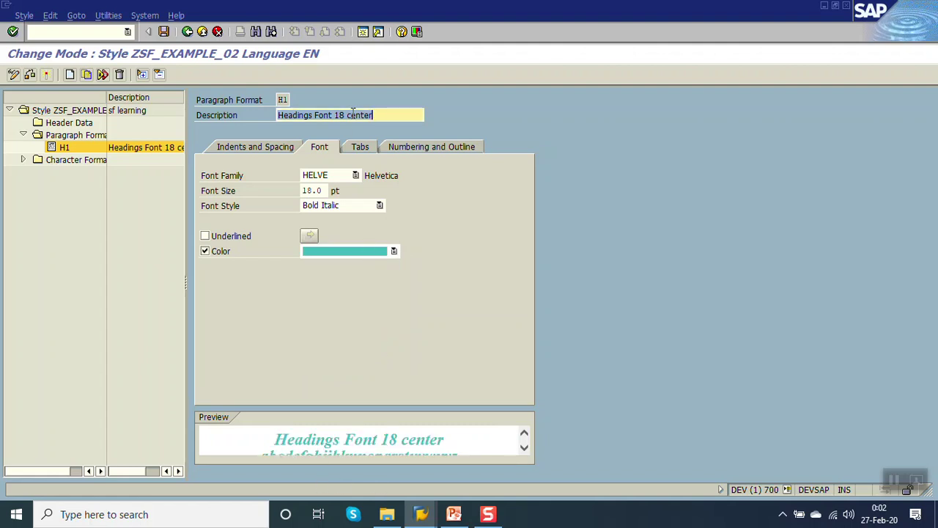
left_click(386, 115)
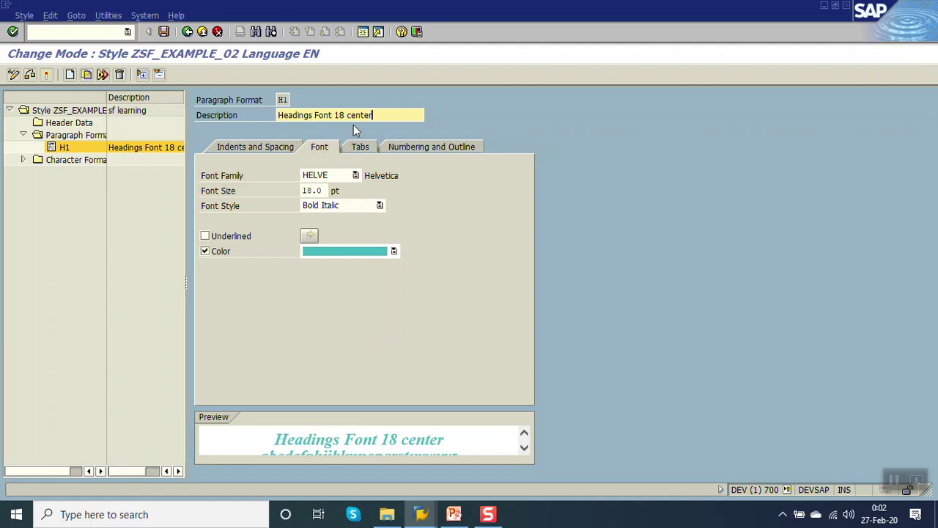
double_click(323, 190)
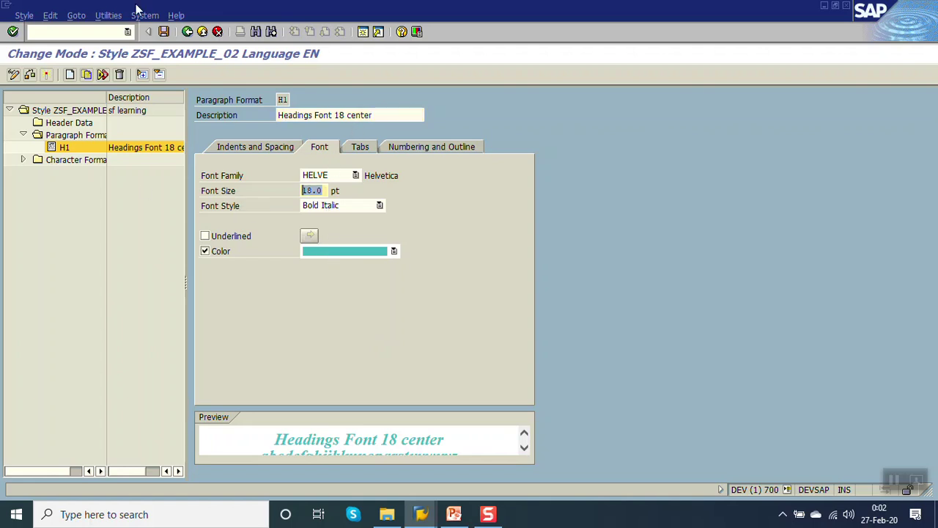
left_click(163, 32)
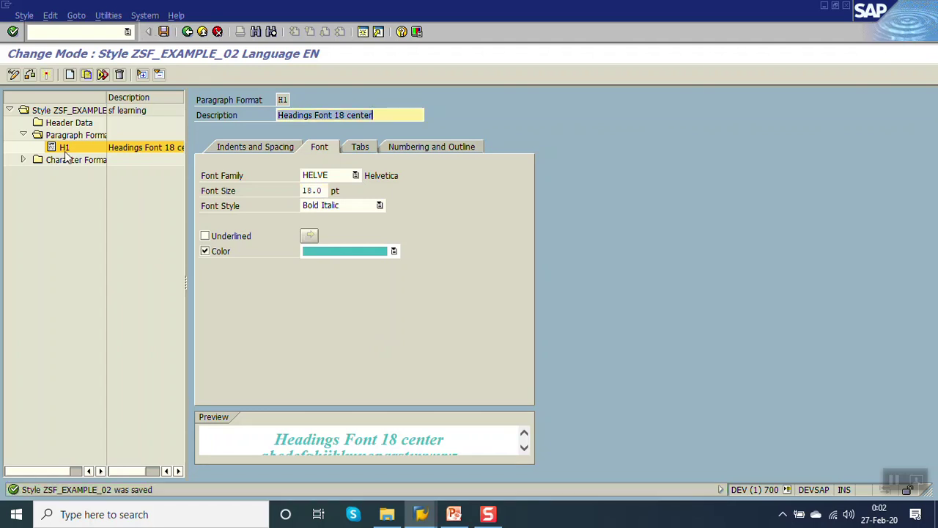
- Create a second paragraph format node named L1 in the style
left_click(69, 75)
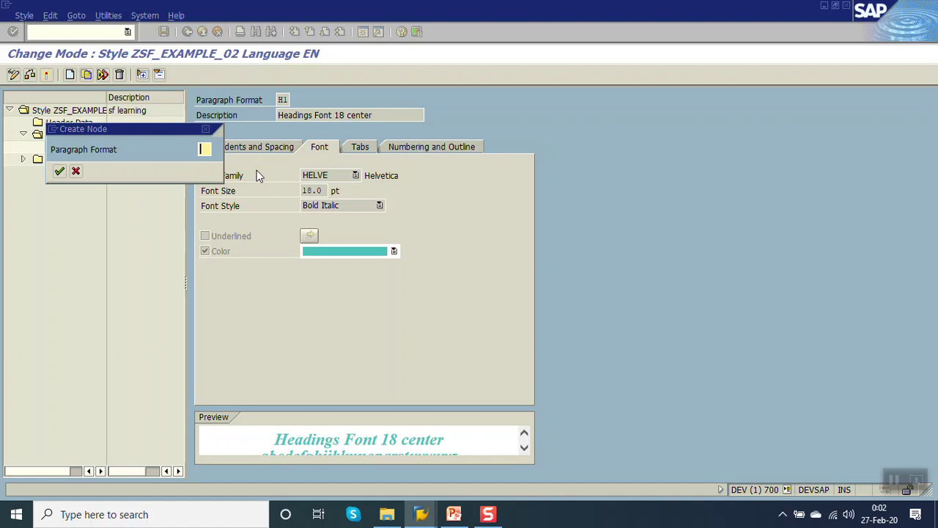
type("L1")
key("Return")
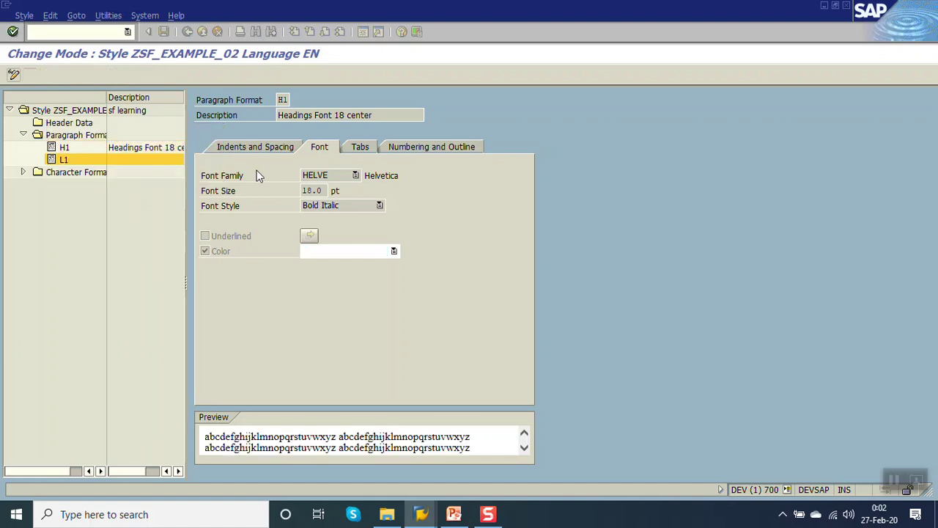
- Give paragraph format L1 the description "font size 12 left 1 mm" and save the style
type("ffont")
key("BackSpace")
key("BackSpace")
key("BackSpace")
key("BackSpace")
type("font size 12")
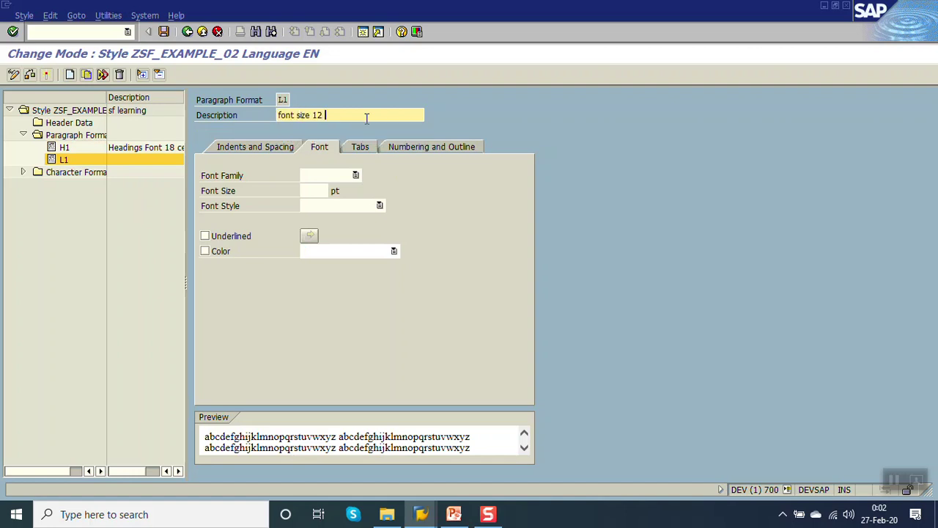
type(" 1 mm")
key("Return")
key("ctrl+s")
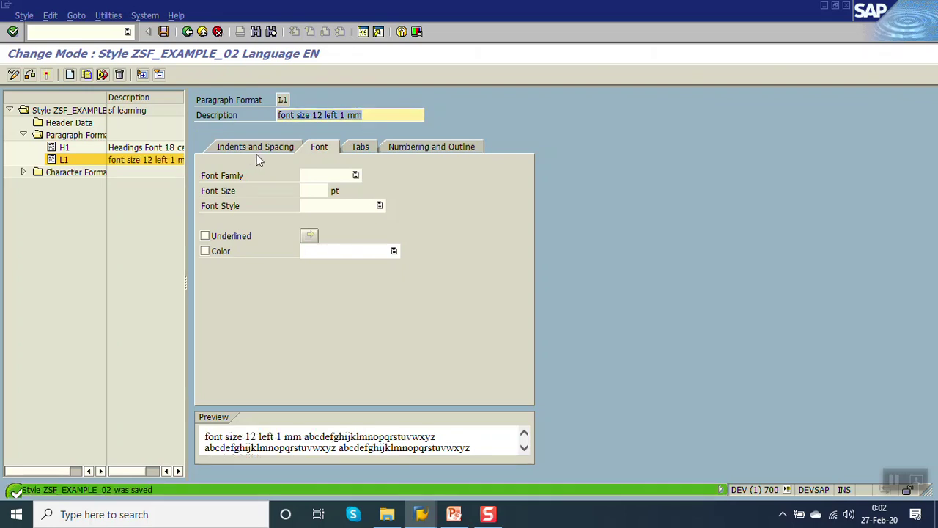
- Set the left margin indent of paragraph format L1 to 1 MM
left_click(245, 149)
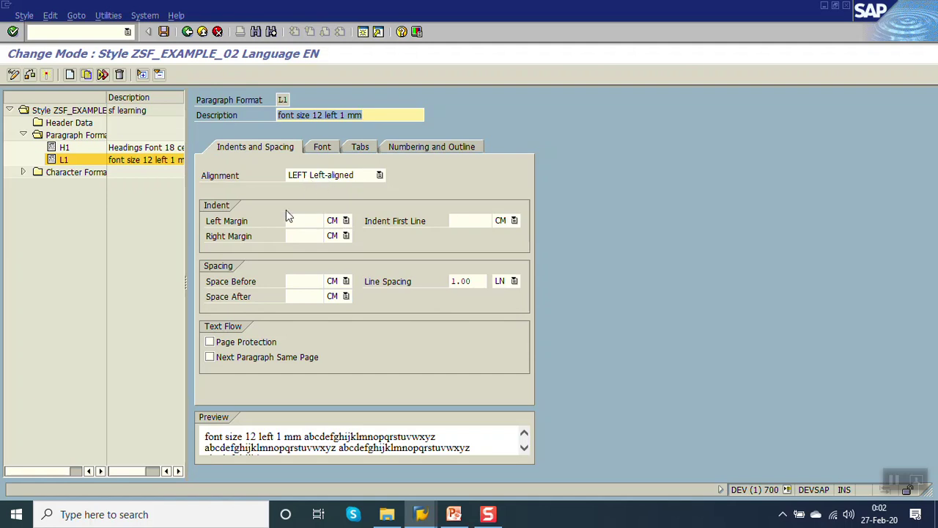
left_click(313, 222)
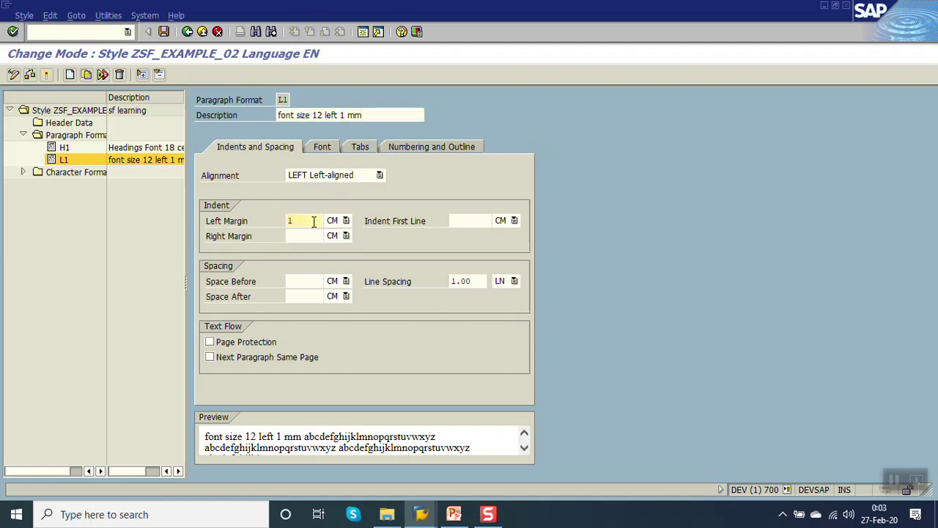
left_click(345, 220)
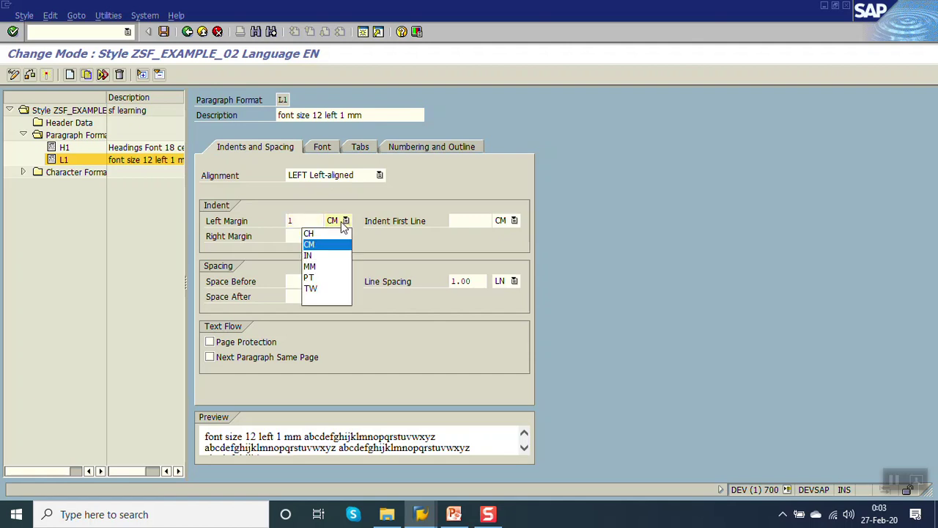
left_click(320, 266)
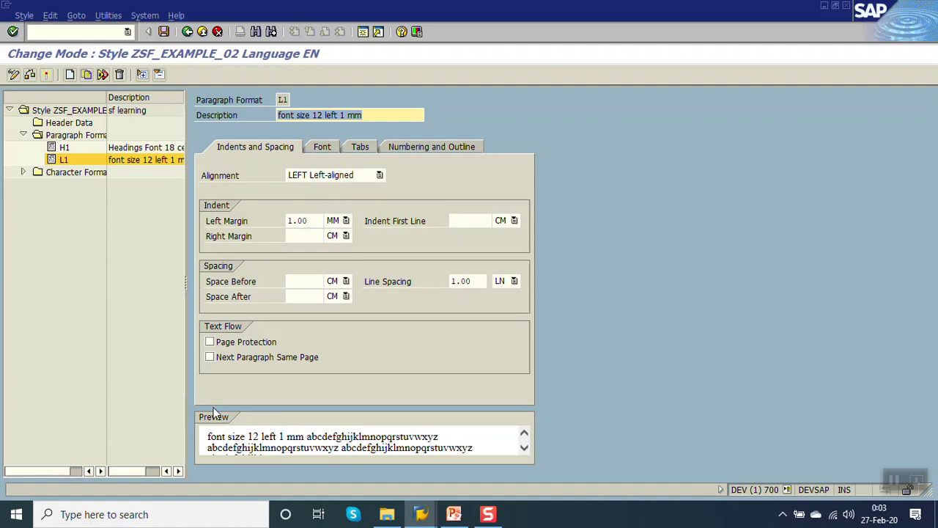
left_click(279, 107)
left_click(281, 101)
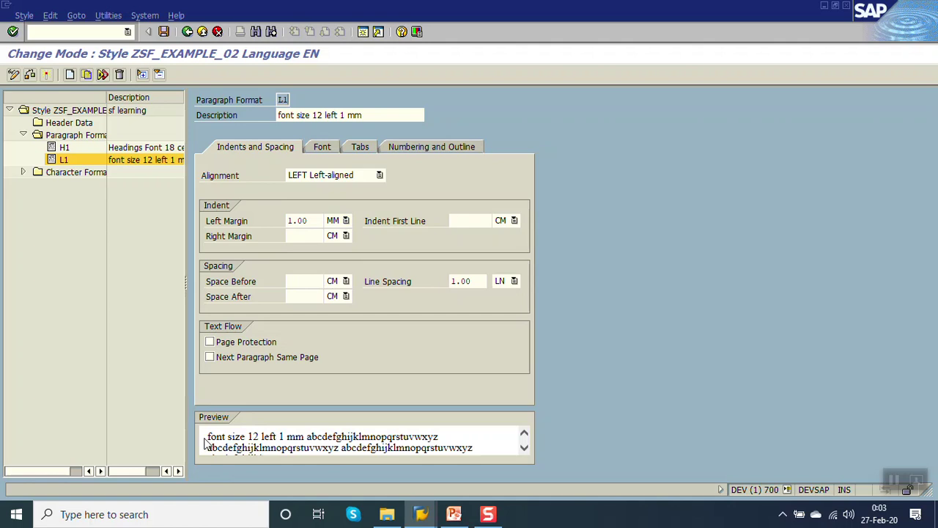
- Set the font of paragraph format L1 to HELVE at 12 pt
left_click(323, 146)
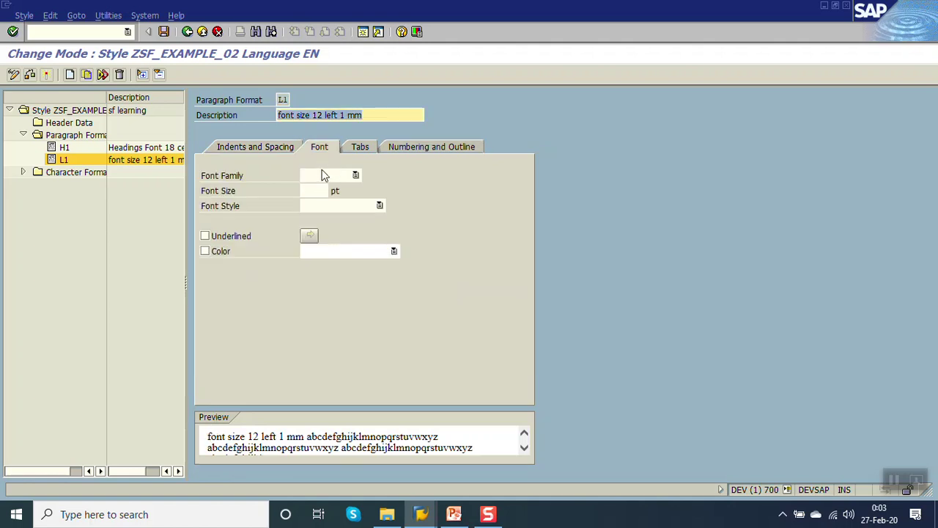
left_click(324, 175)
left_click_drag(357, 222, 360, 255)
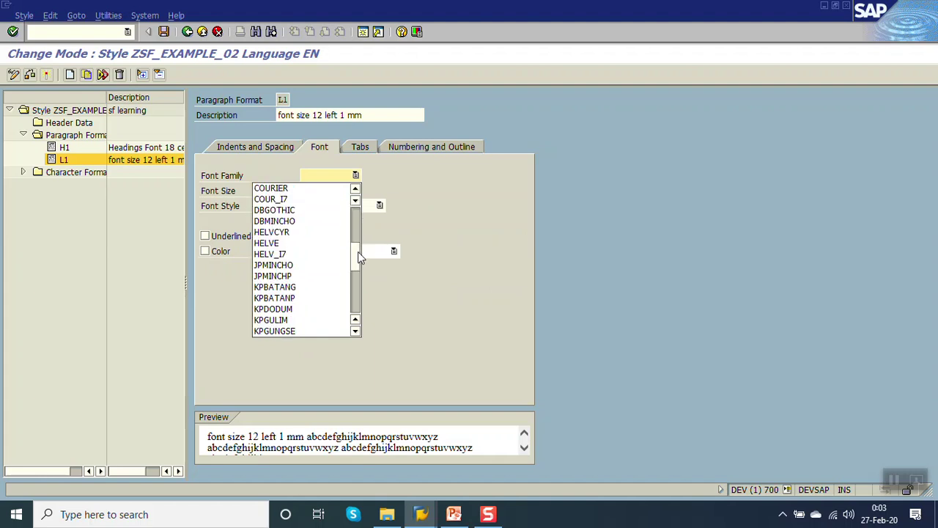
left_click(306, 243)
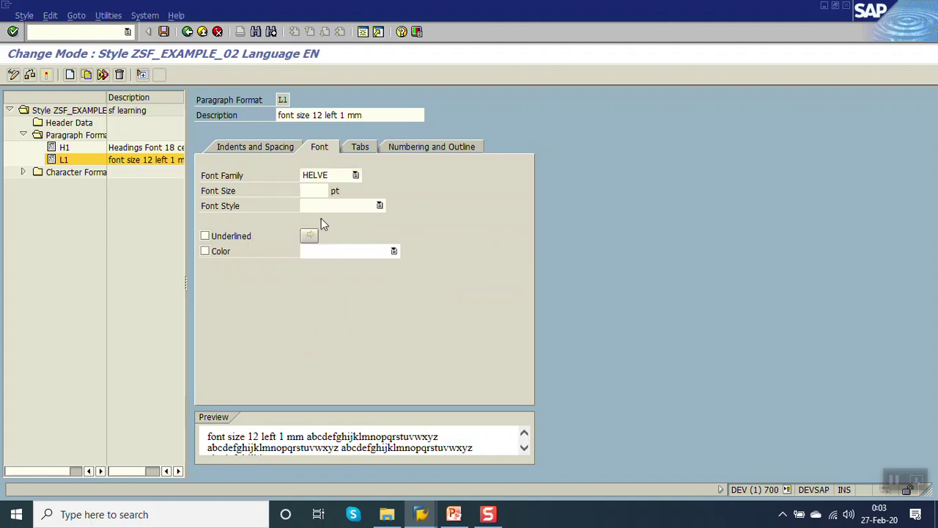
left_click(313, 190)
key("Return")
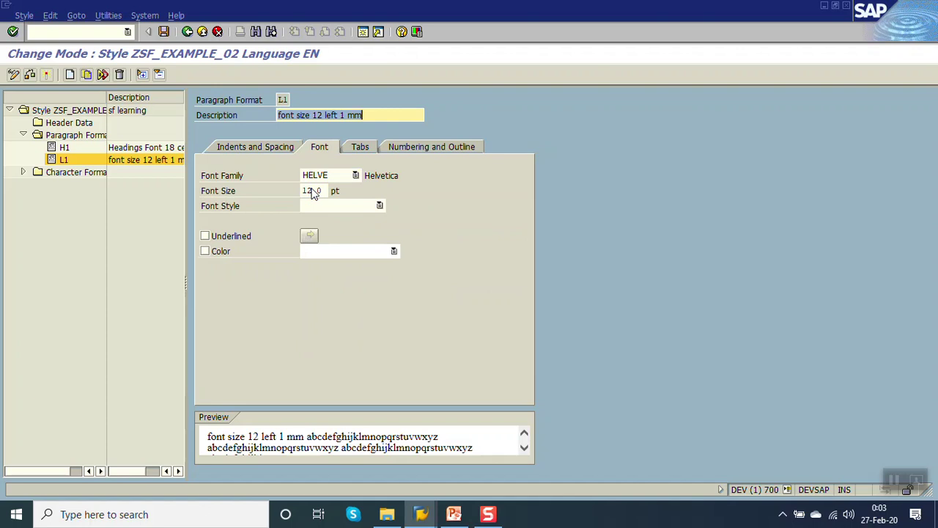
- Save style ZSF_EXAMPLE_02 and try to activate it
left_click(164, 32)
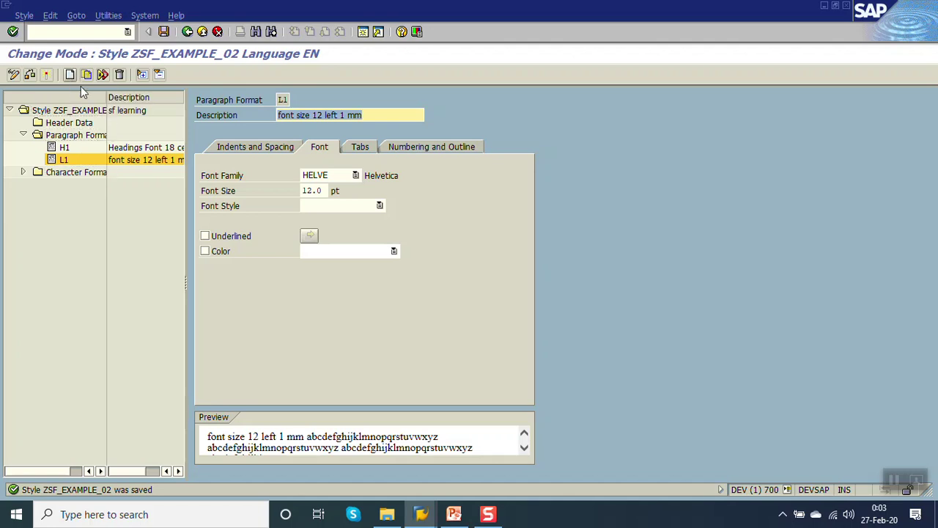
left_click(46, 79)
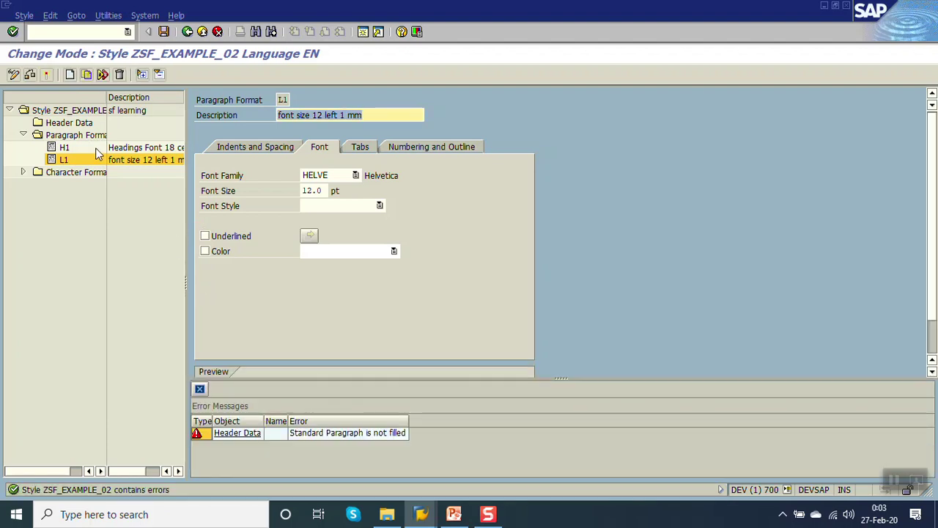
- Set L1 as the standard paragraph in the style's header data
left_click(339, 437)
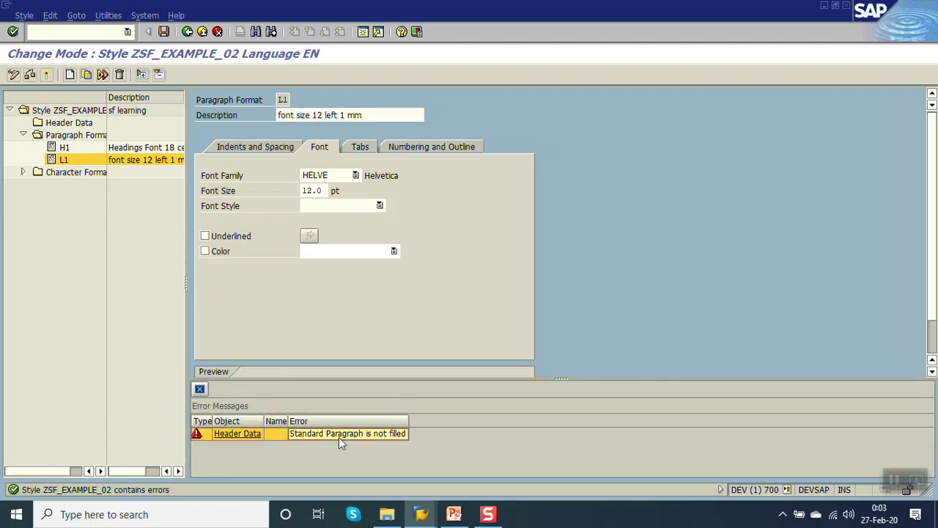
left_click(69, 122)
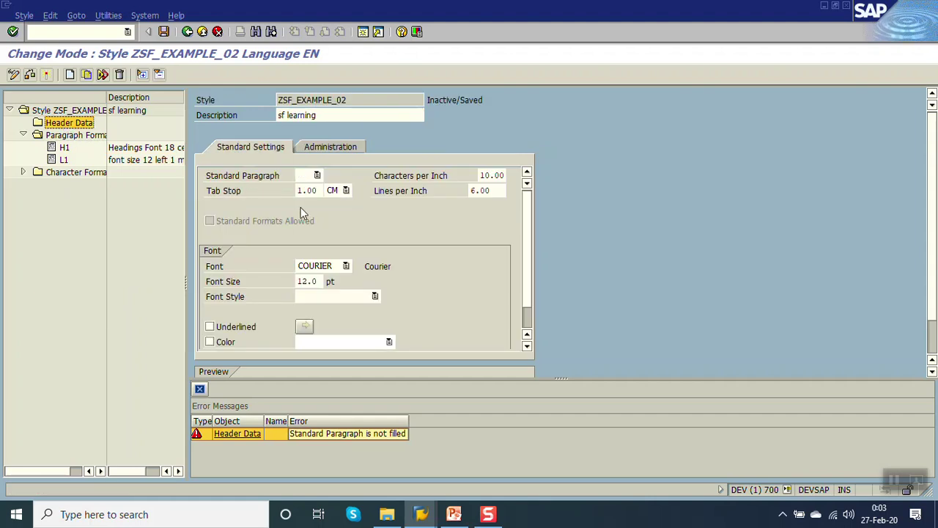
left_click(317, 177)
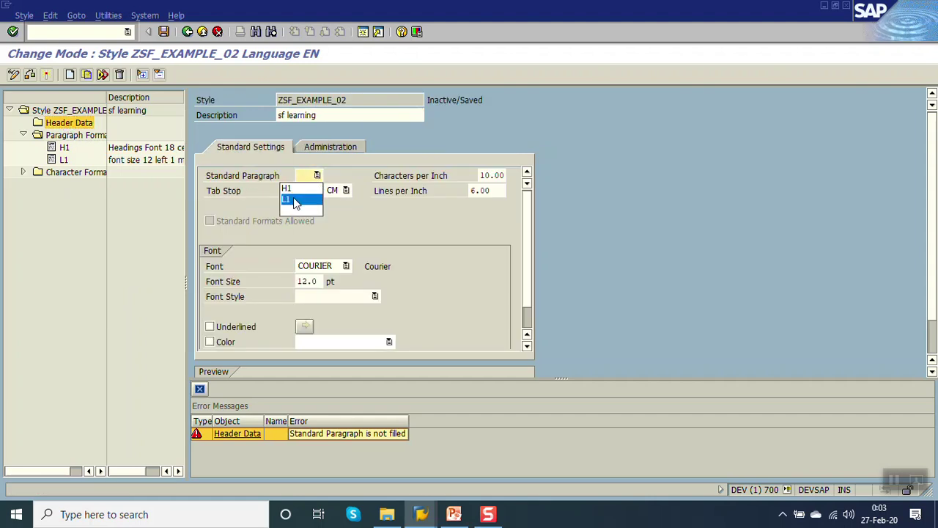
key("Return")
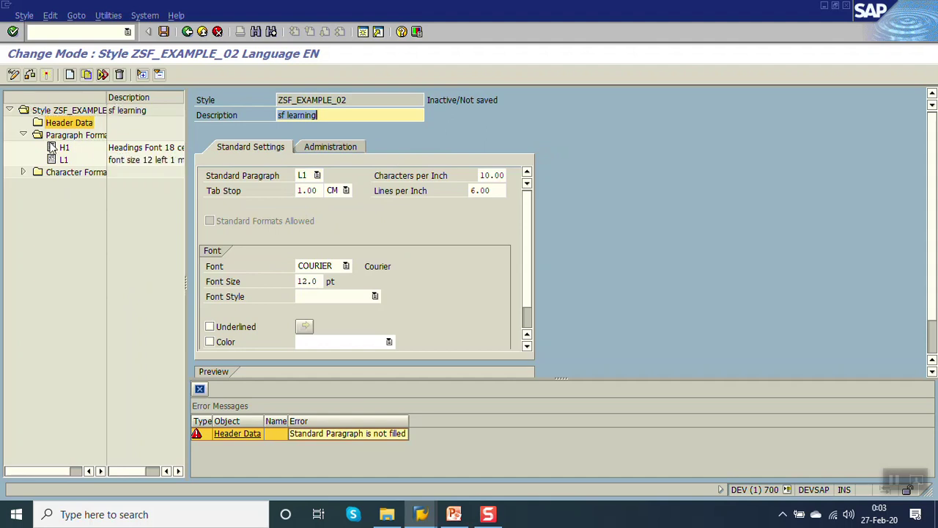
- Create character format B1 with the description "Bold 14"
left_click(53, 175)
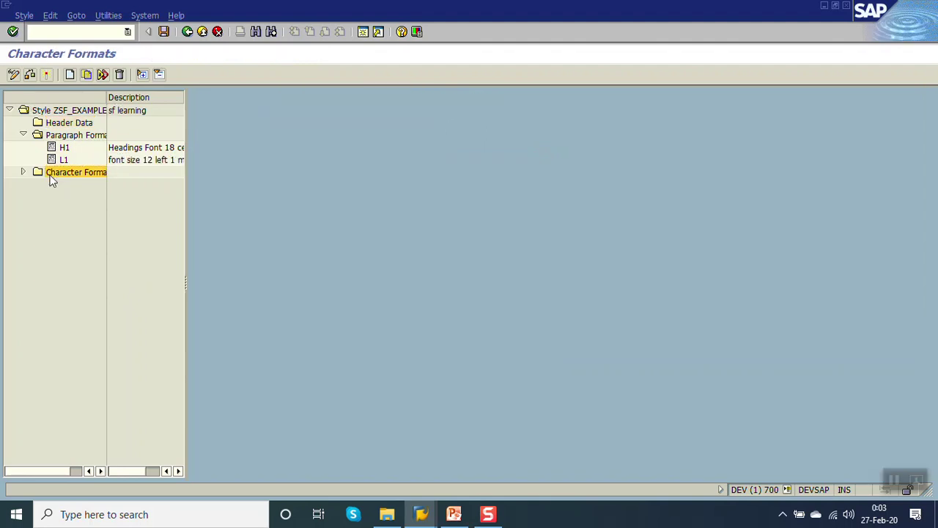
right_click(51, 177)
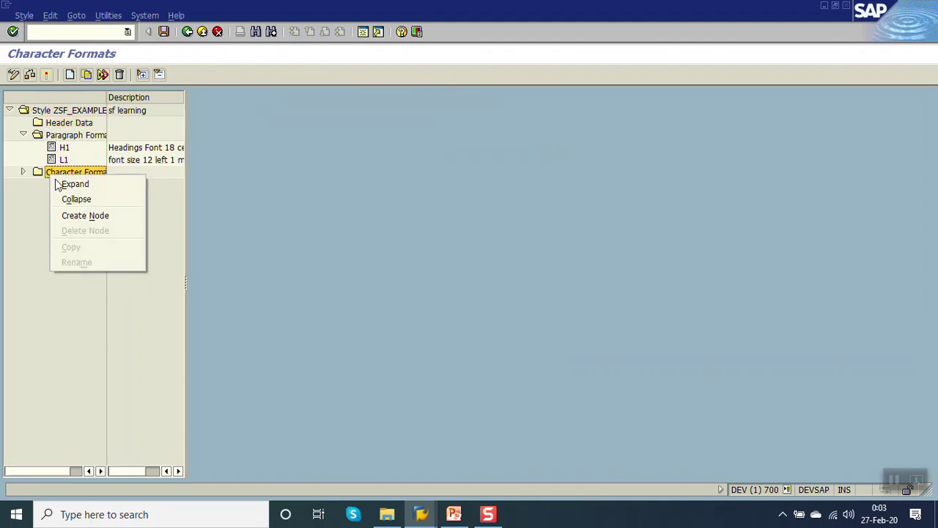
left_click(76, 214)
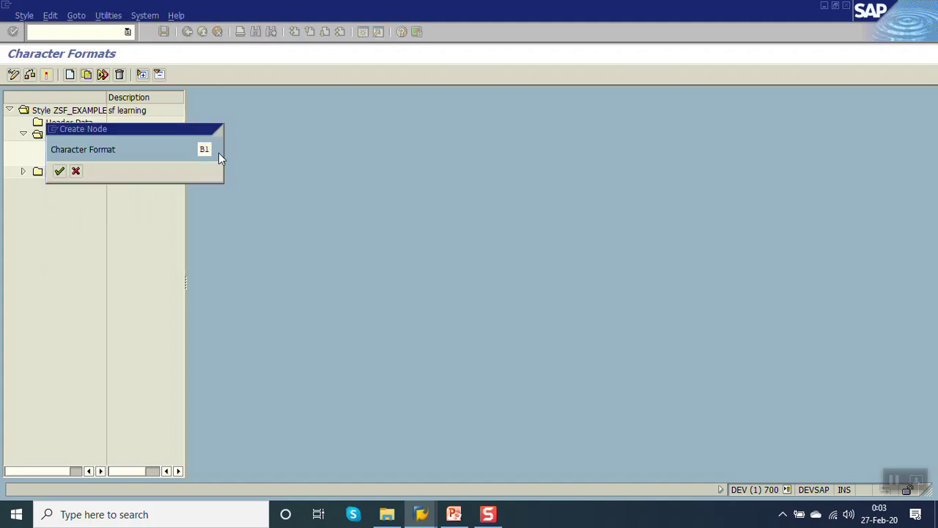
key("Return")
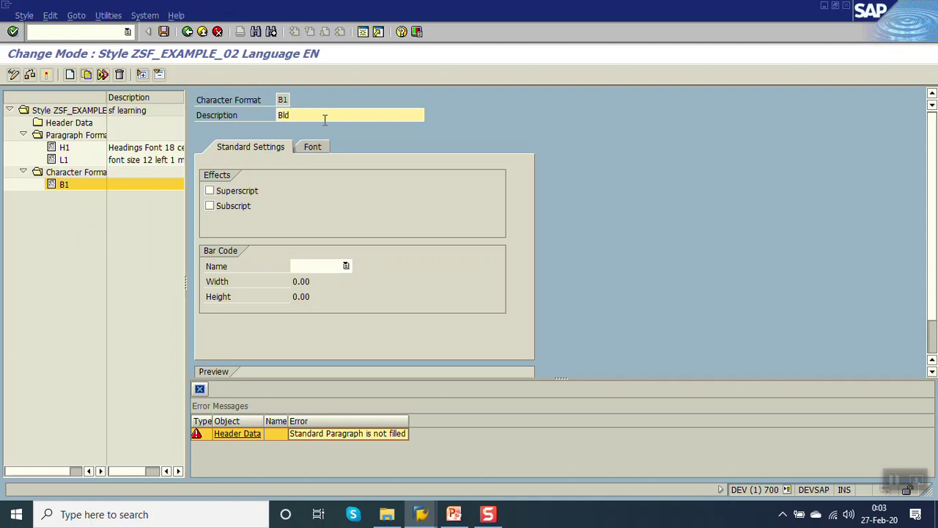
key("BackSpace")
type("Bold 14")
key("Return")
- Set the font of character format B1 to HELVE at 14 pt
left_click(313, 147)
left_click(336, 176)
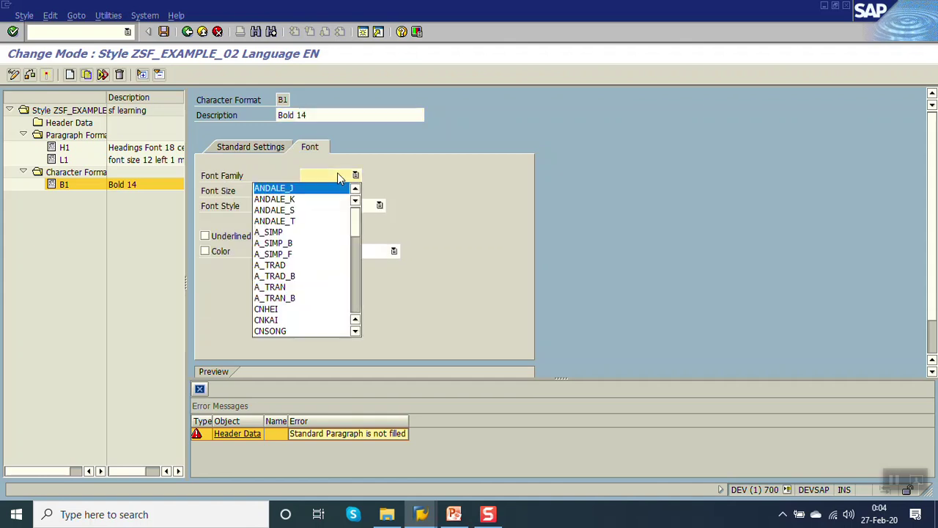
left_click(356, 252)
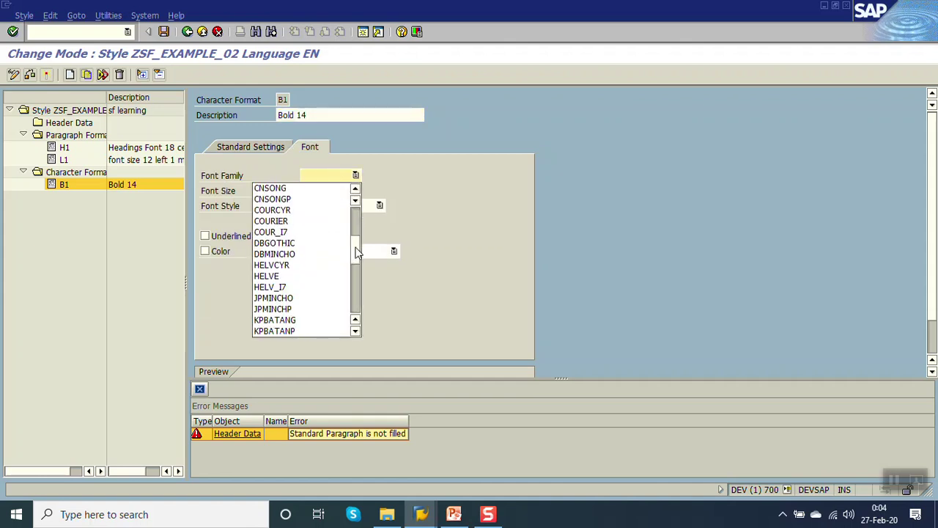
scroll(315, 256, "down", 1)
left_click(302, 255)
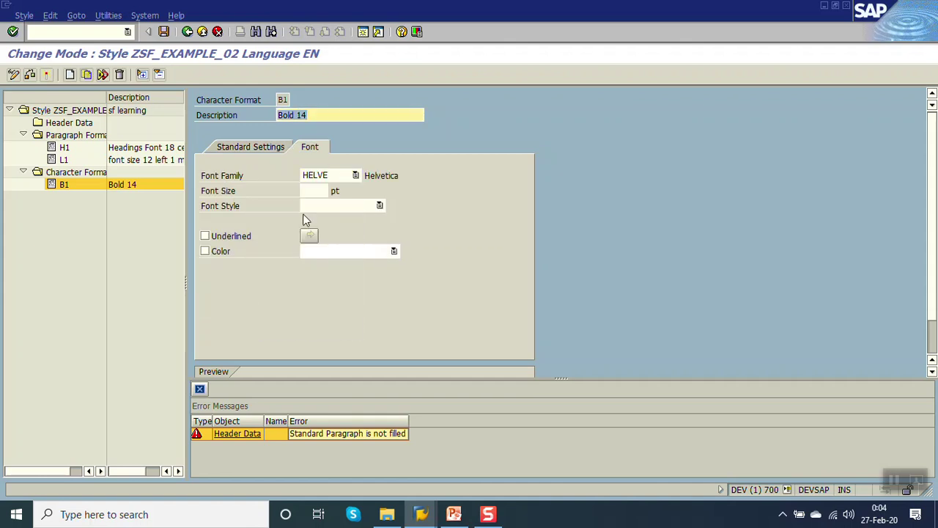
left_click(312, 191)
type("14")
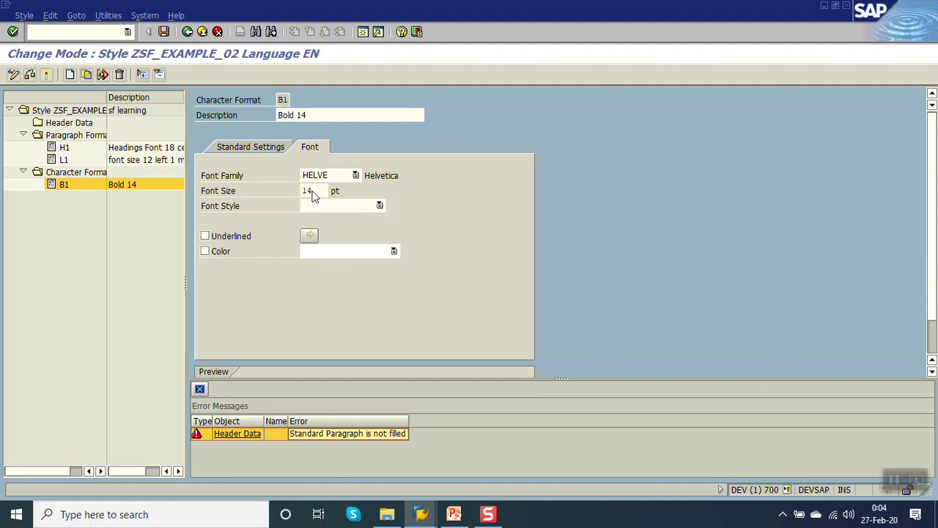
key("Return")
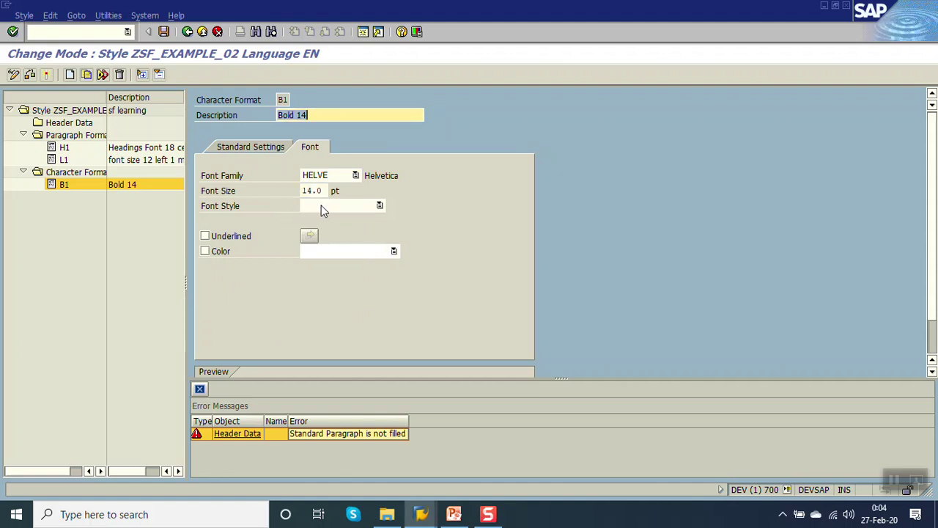
- Make character format B1 bold and underlined, and save and activate the style
left_click(321, 205)
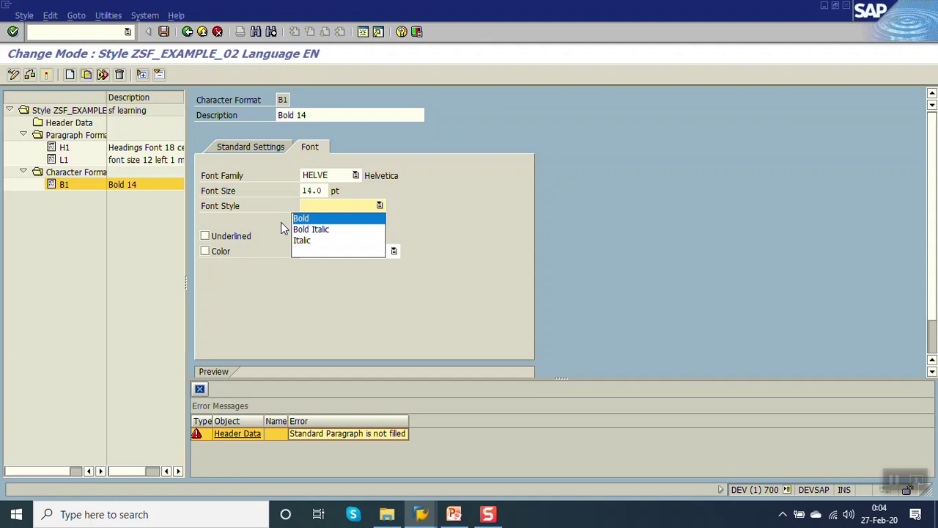
left_click(312, 220)
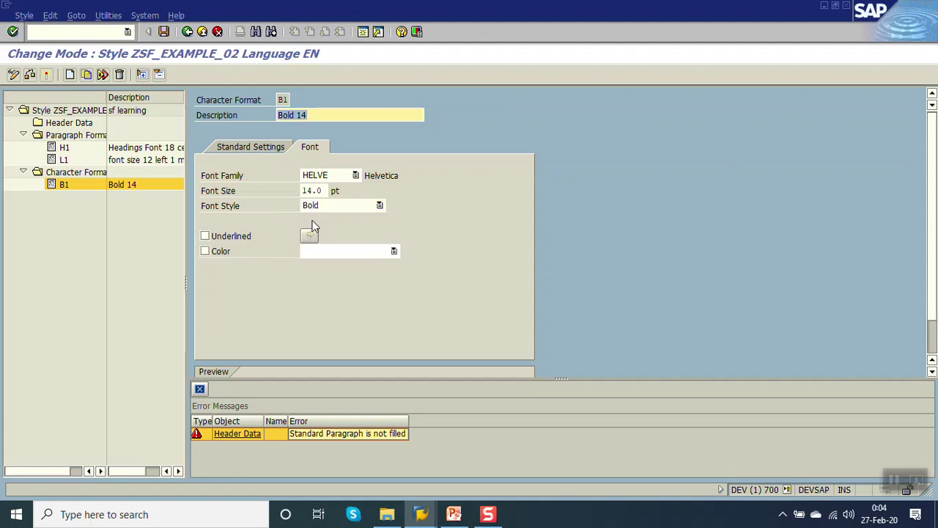
left_click(217, 237)
key("ctrl+s")
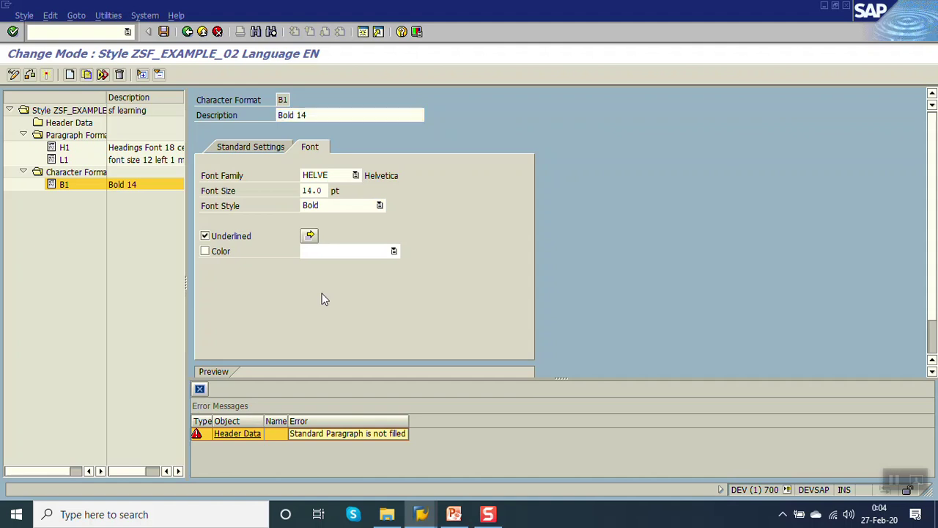
left_click(42, 76)
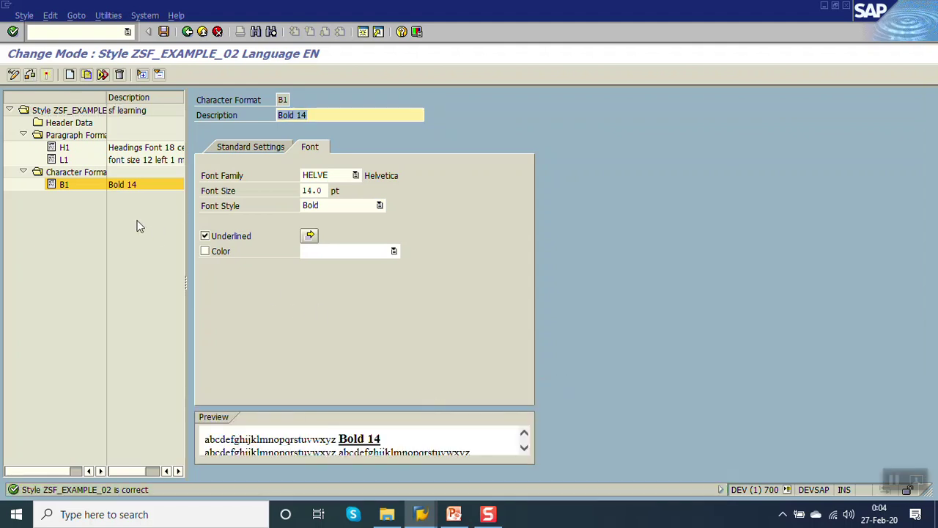
- Run the activation of style ZSF_EXAMPLE_02 again and return to the Smart Forms initial screen
left_click(78, 136)
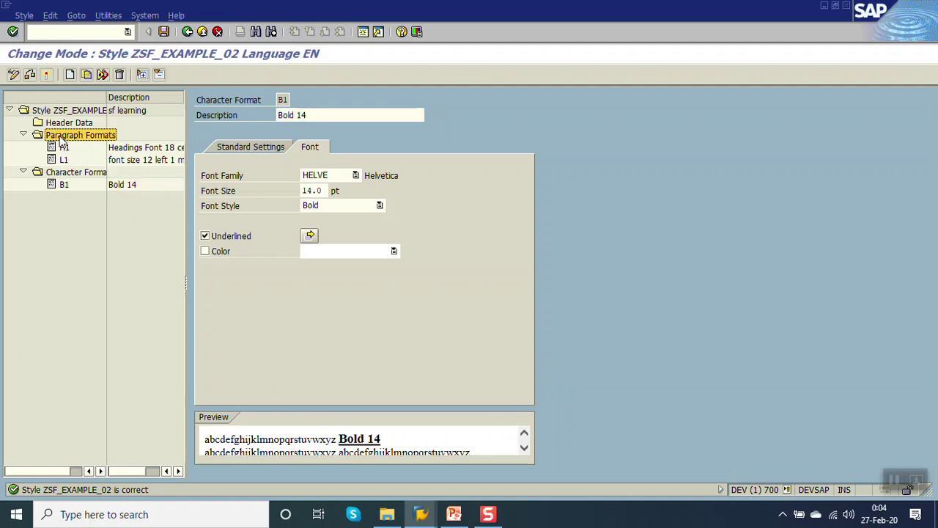
left_click(64, 147)
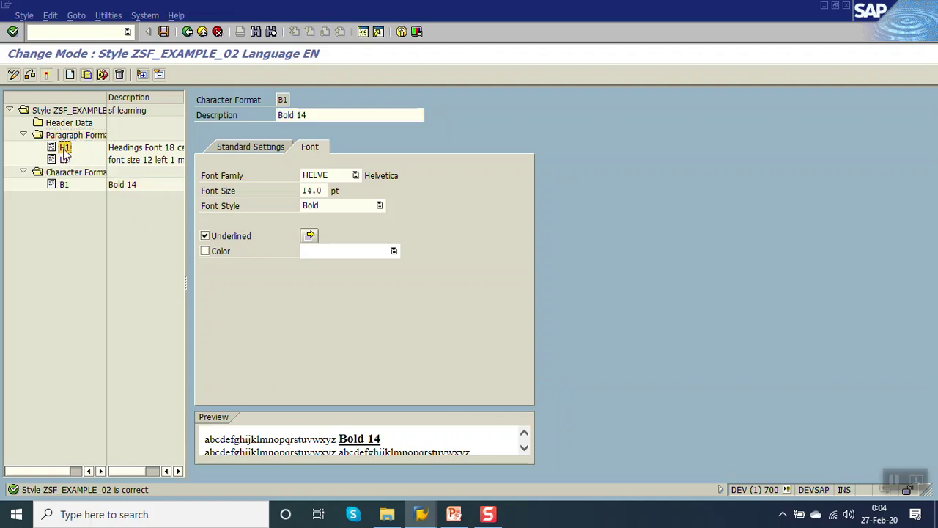
left_click(64, 159)
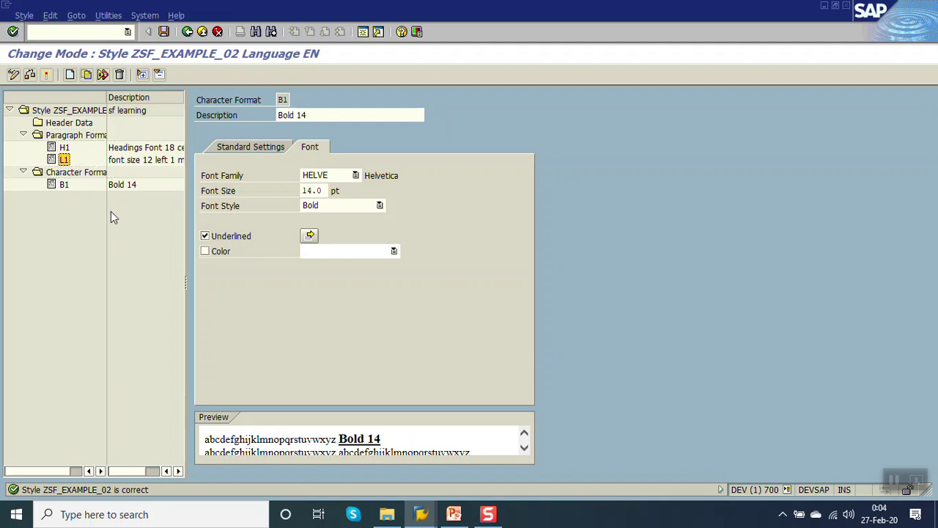
left_click(50, 77)
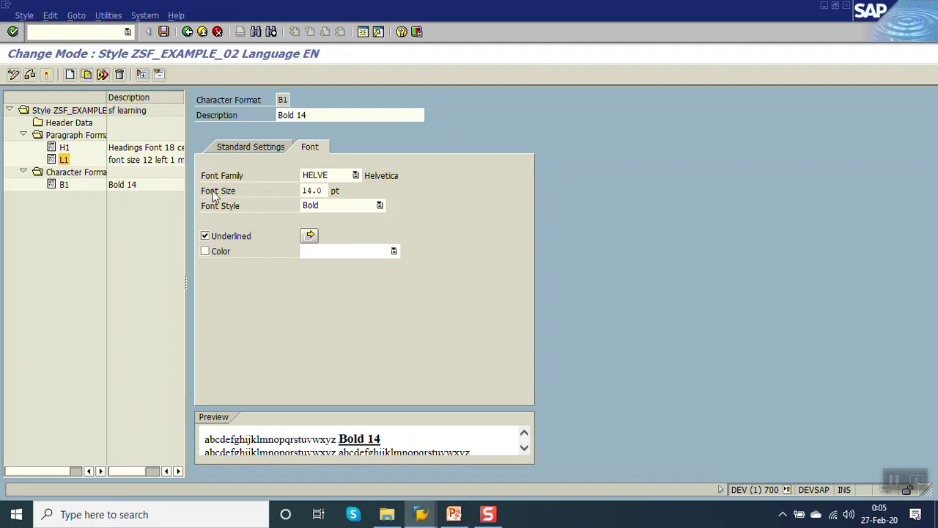
left_click(187, 31)
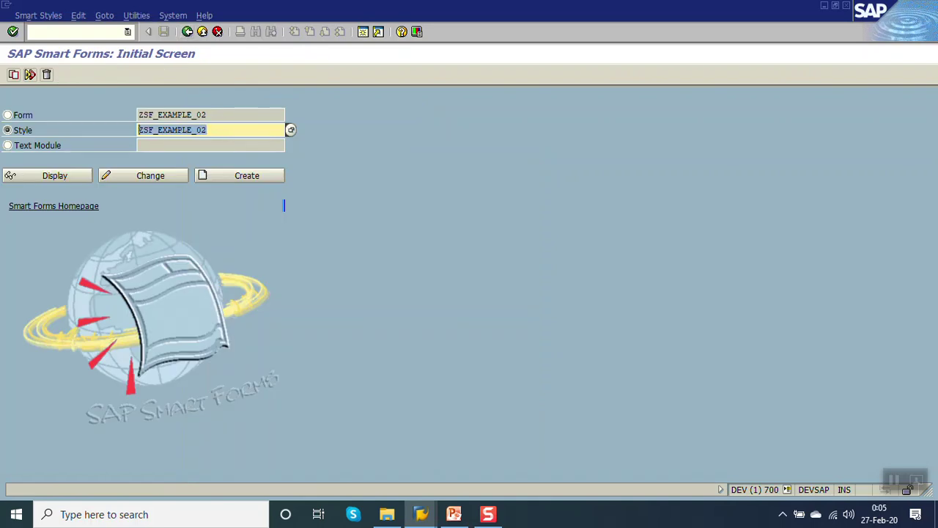
- Copy the form name ZSF_EXAMPLE_02 and open that form for changing
key("Home")
left_click(22, 119)
key("ctrl+c")
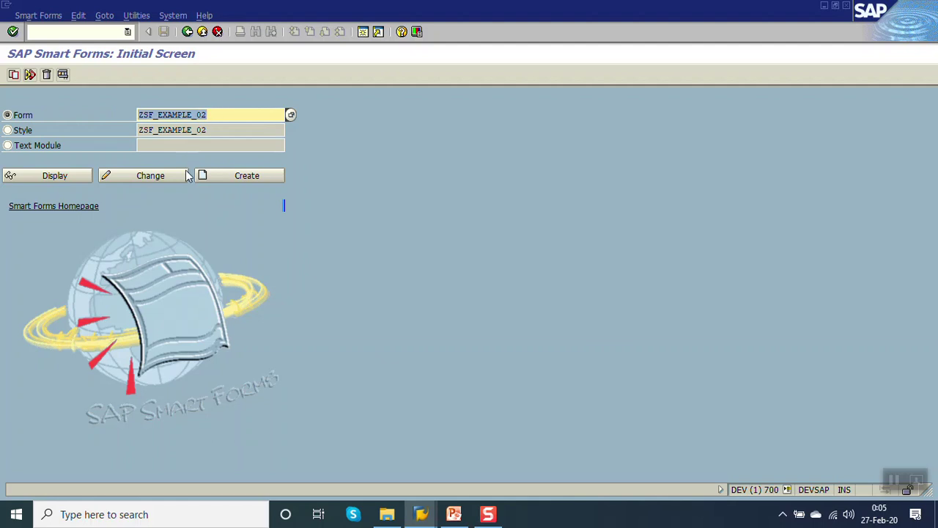
left_click(176, 175)
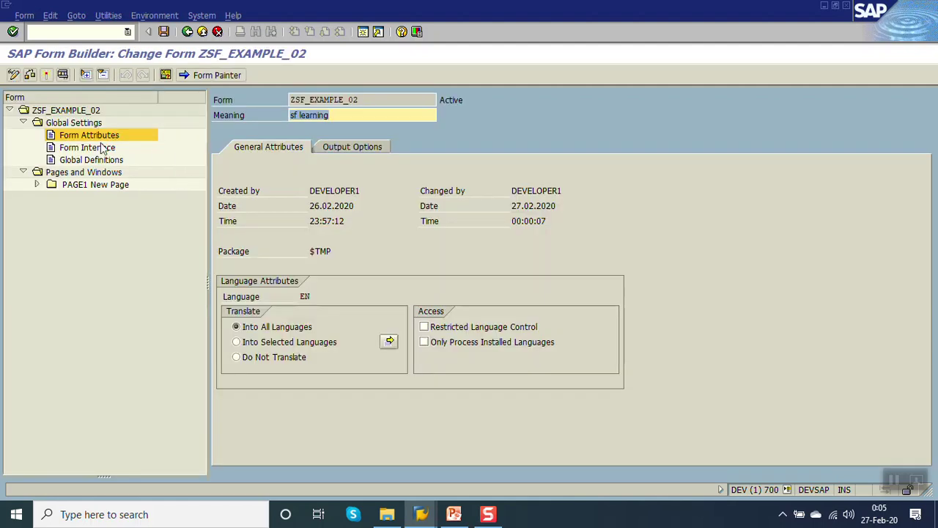
- Assign style ZSF_EXAMPLE_02 in the form attributes' output options and save the form
left_click(375, 150)
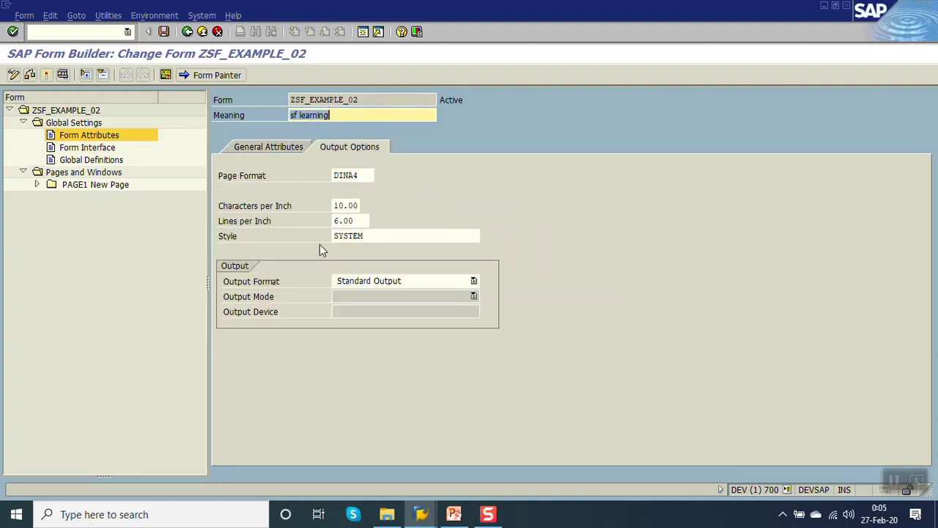
double_click(417, 241)
key("ctrl+v")
key("Return")
key("ctrl+s")
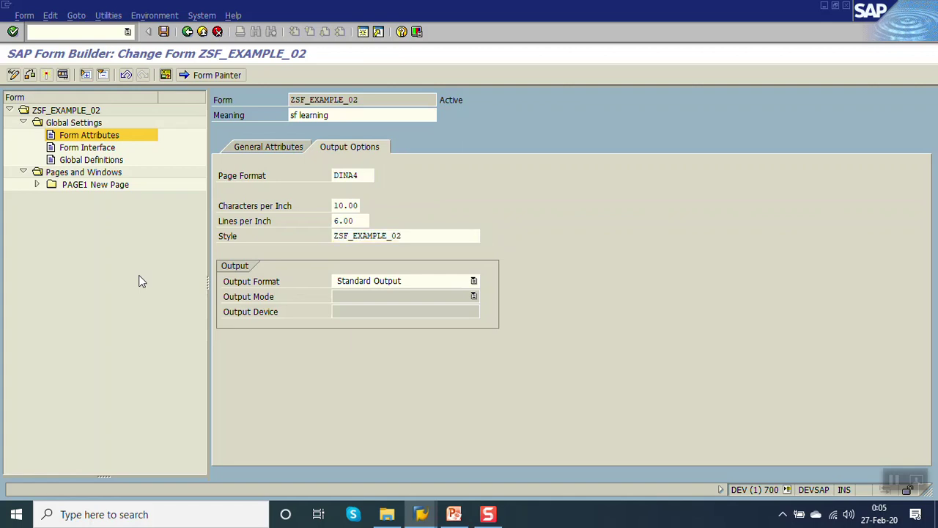
- Extend the MAIN window of PAGE1 upward in the Form Painter to an upper margin of about 1.27 cm
left_click(37, 184)
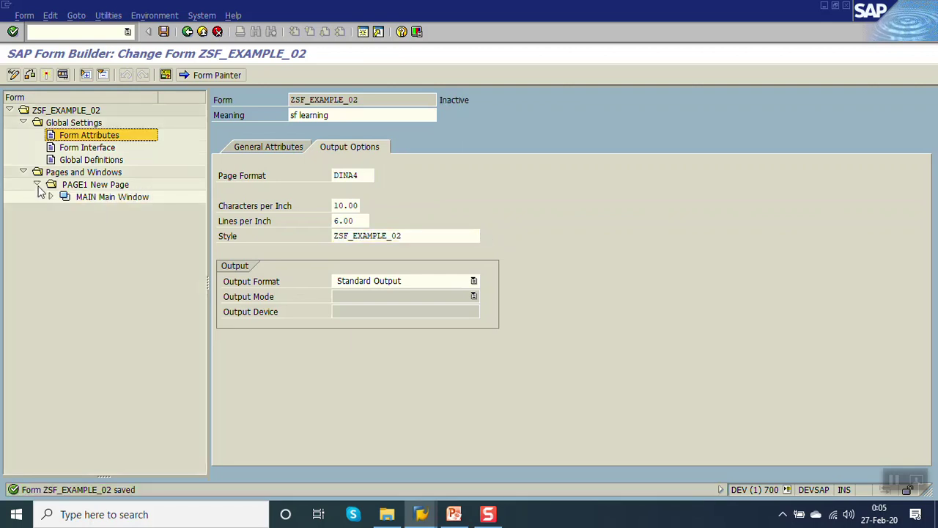
left_click(90, 200)
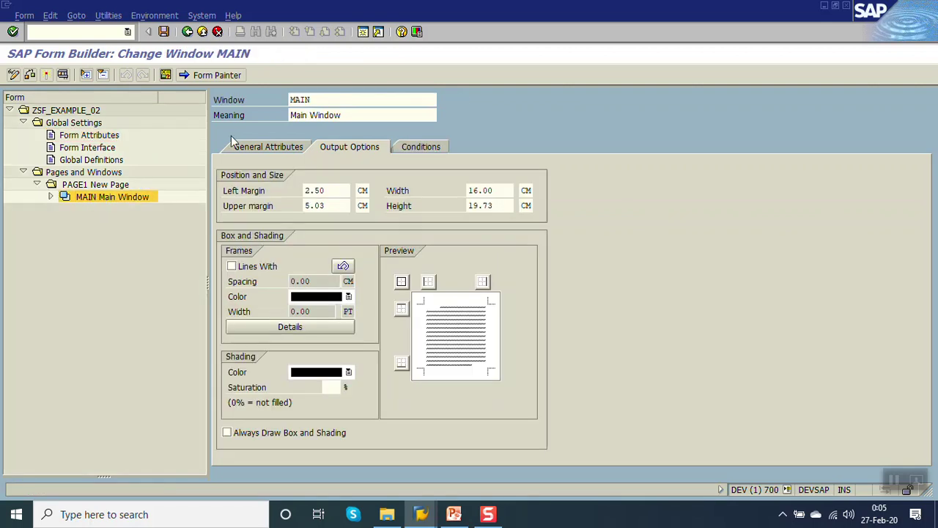
left_click(220, 74)
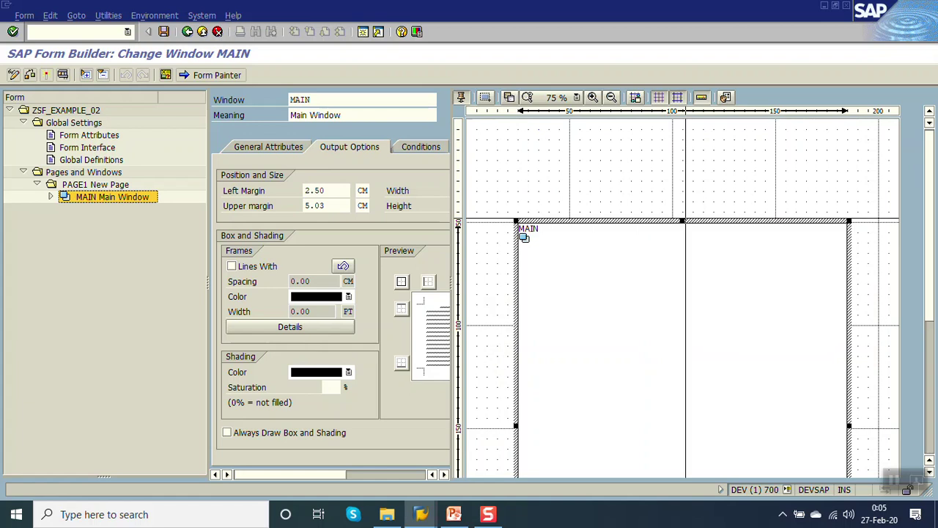
left_click_drag(683, 220, 684, 143)
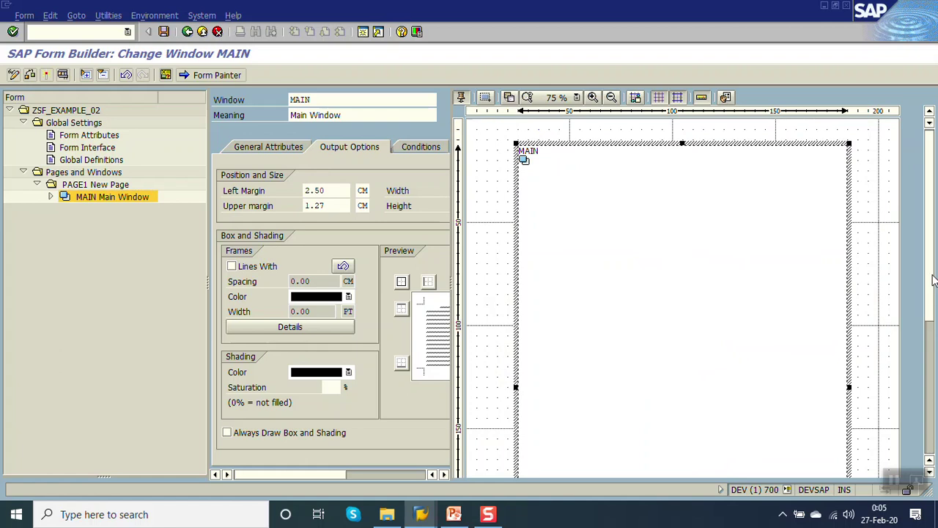
- Shorten the MAIN window from its lower edge to a height of about 18.53 cm, save the form and close the Form Painter
scroll(645, 445, "down", 5)
left_click_drag(645, 445, 674, 347)
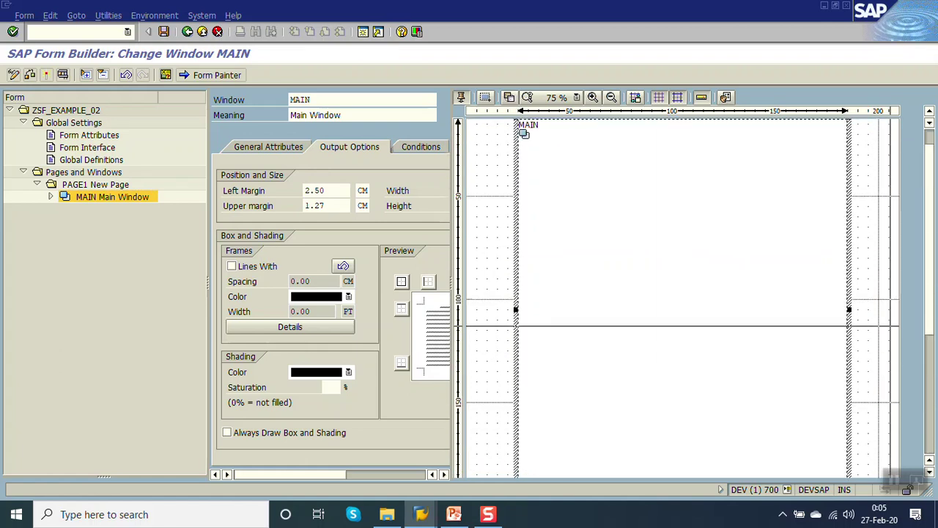
scroll(930, 312, "up", 1)
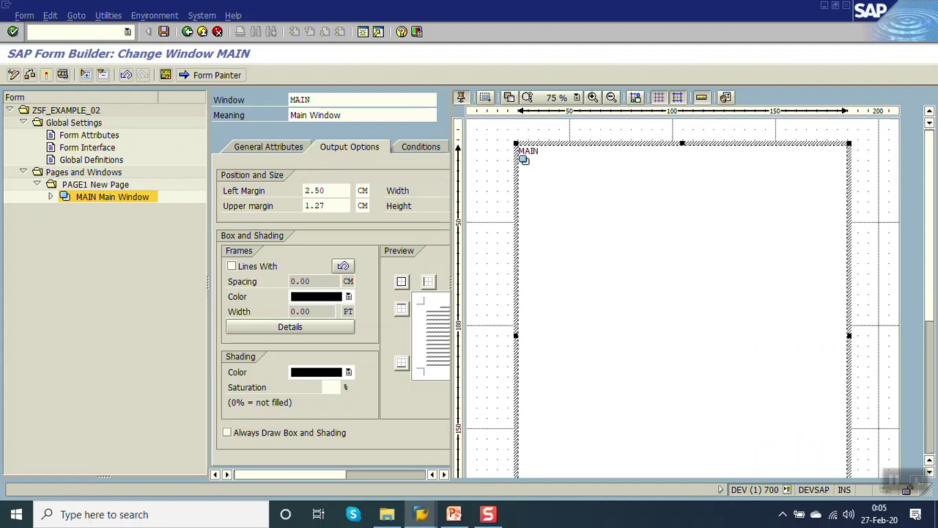
left_click(164, 31)
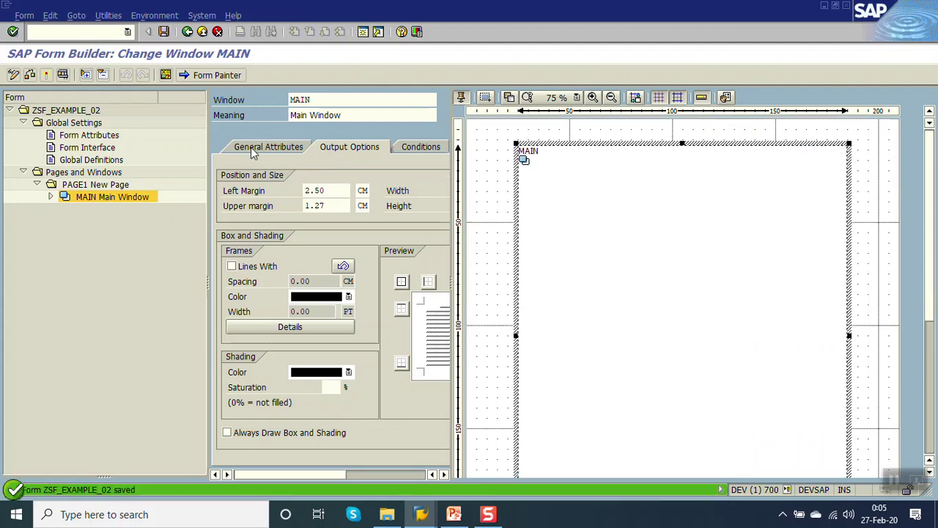
left_click(214, 76)
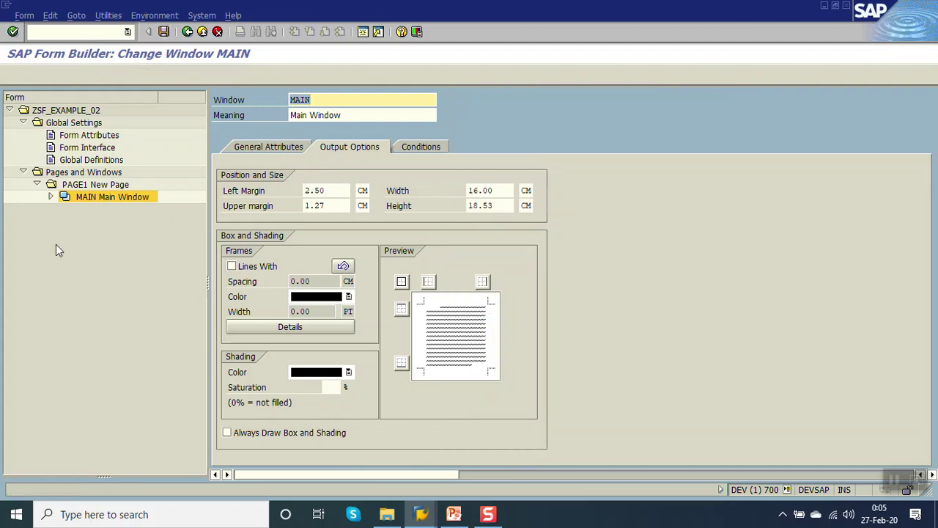
- Apply paragraph format H1 to "Keep abap learning" in text %TEXT1 of the MAIN window and save the form
left_click(50, 196)
left_click(107, 210)
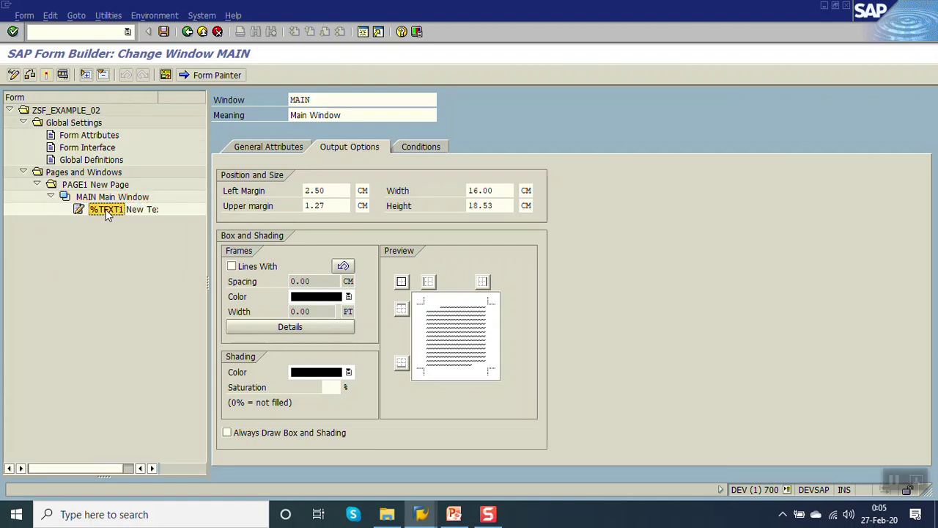
left_click(263, 147)
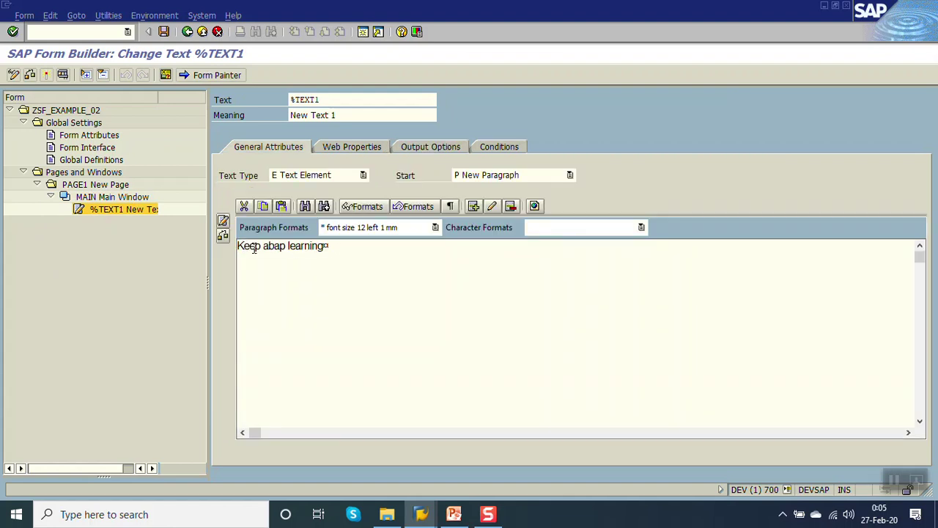
left_click_drag(239, 247, 333, 246)
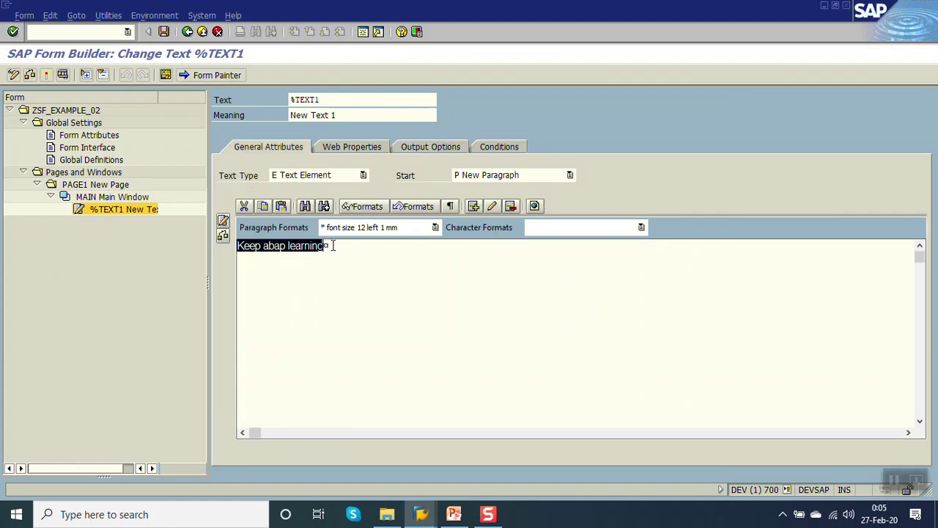
left_click(436, 227)
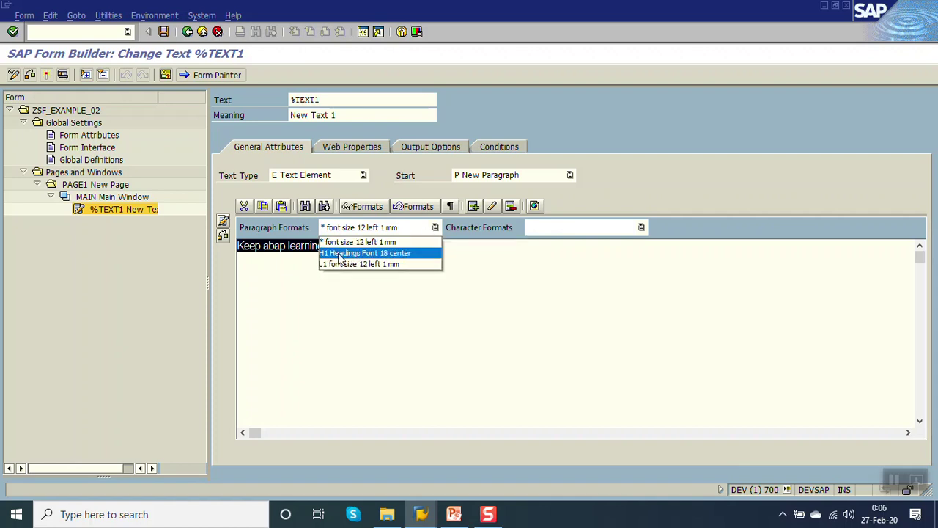
left_click(365, 255)
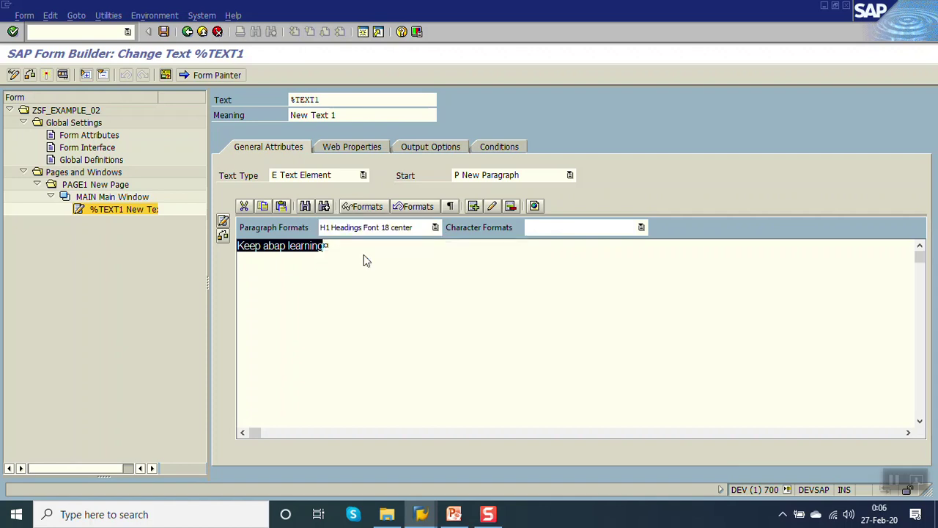
left_click(446, 276)
left_click_drag(373, 248, 518, 248)
left_click(596, 257)
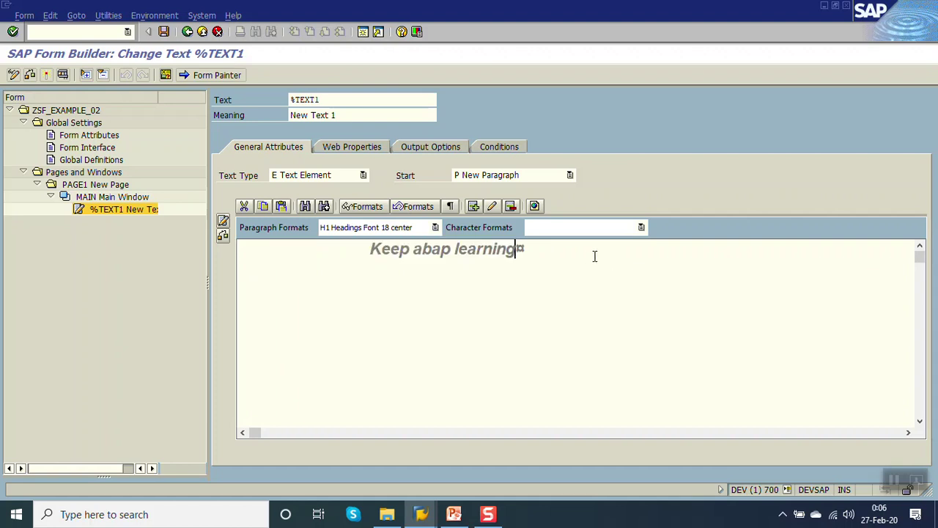
left_click(369, 248)
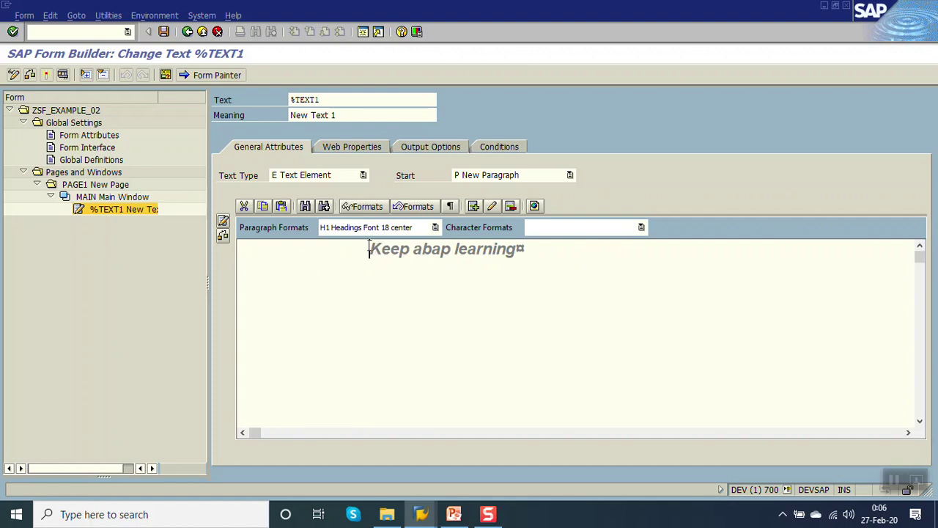
left_click(164, 31)
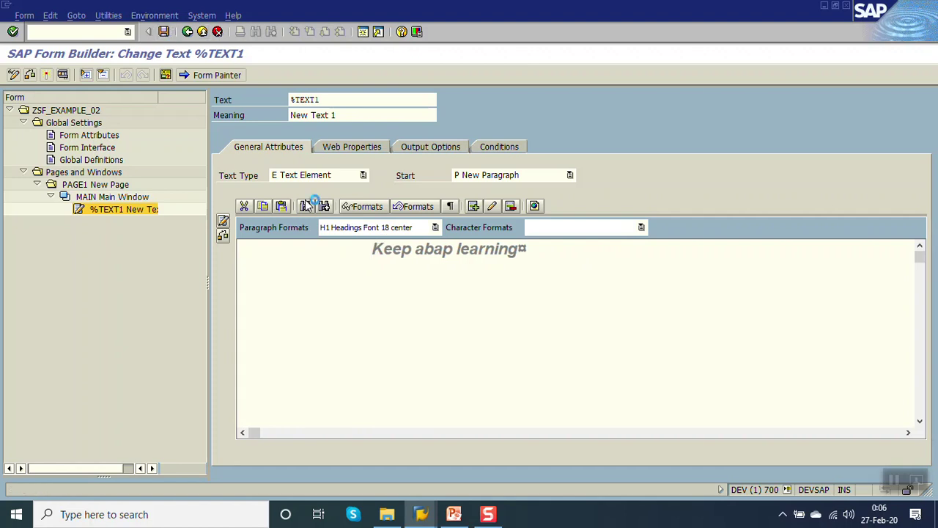
- Add an empty line below the heading in %TEXT1 and assign it paragraph format L1
left_click(522, 250)
key("Return")
key("BackSpace")
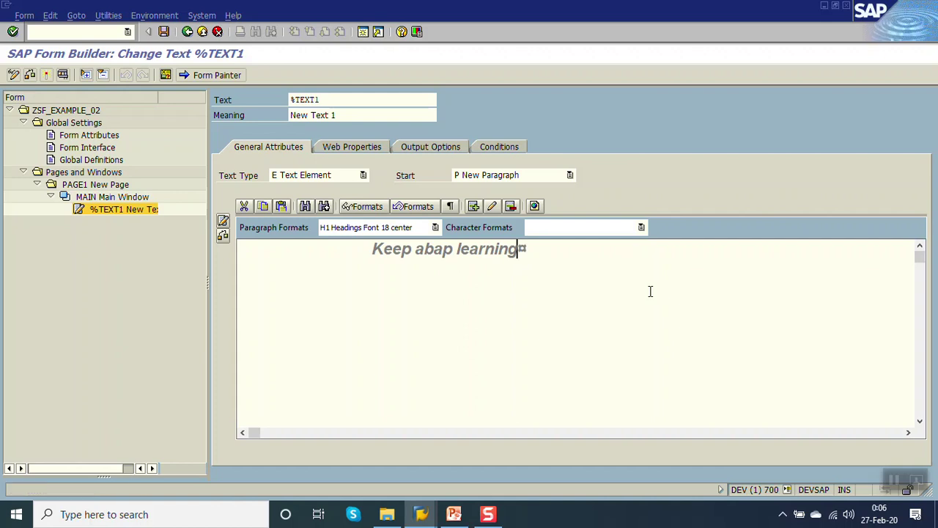
key("Return")
key("Return")
key("BackSpace")
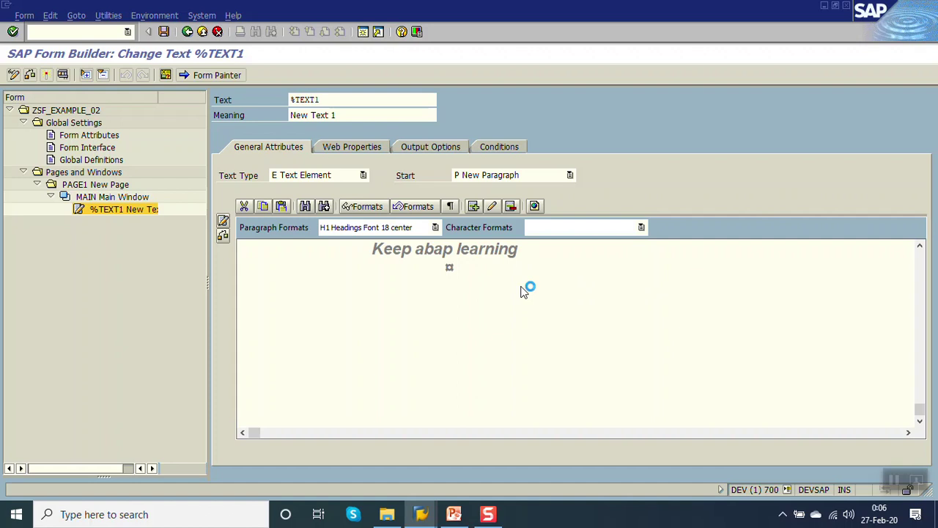
left_click(435, 227)
left_click(385, 264)
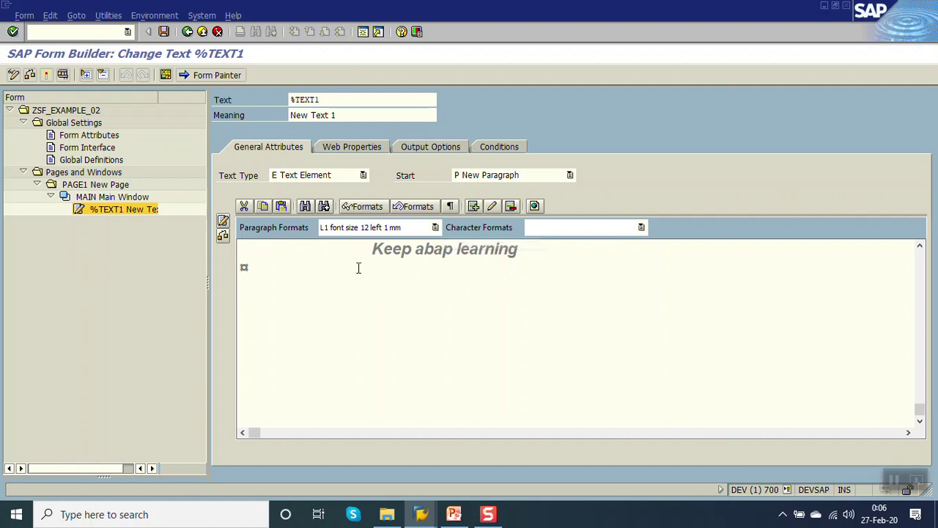
left_click(525, 248)
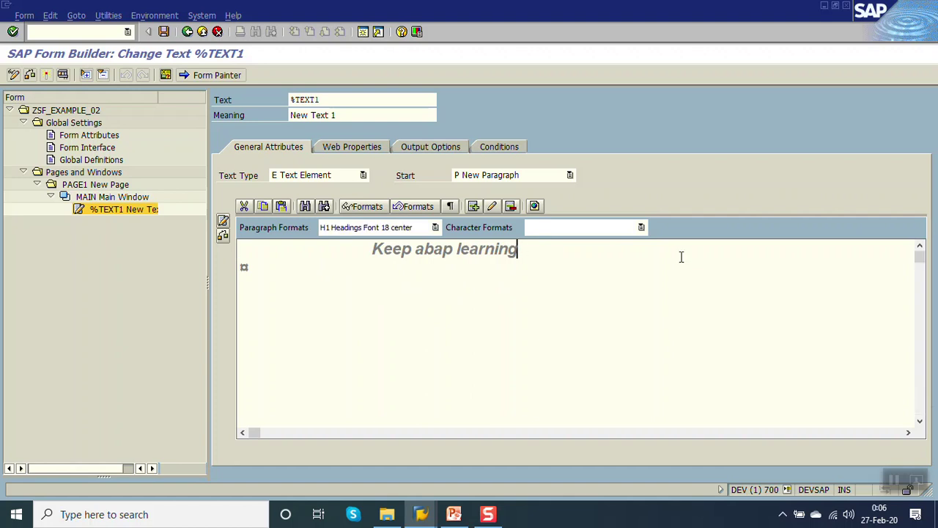
key("Delete")
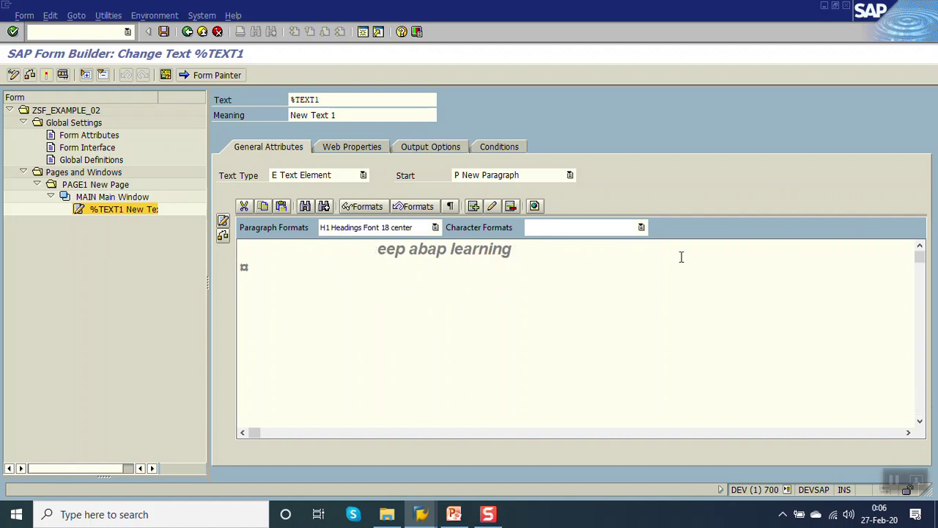
type("K")
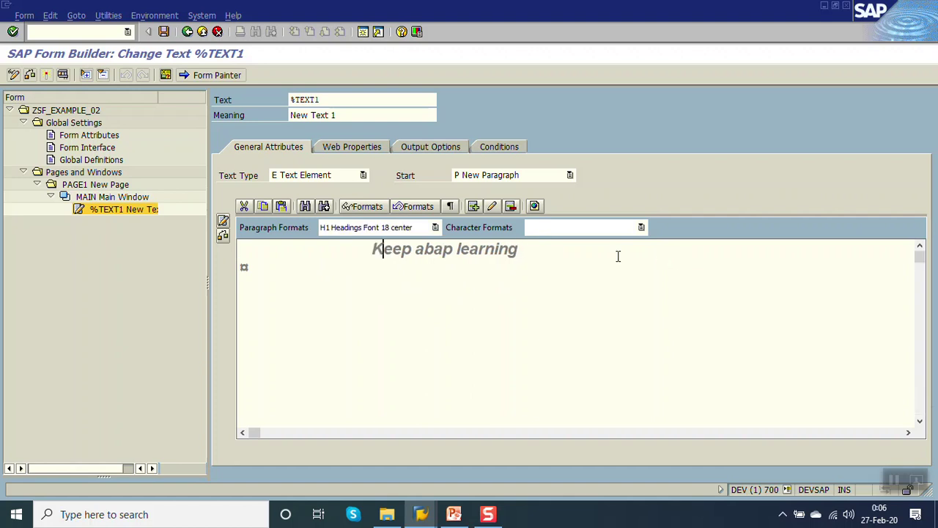
- Create a second text node after %TEXT1 in the MAIN window and set its paragraph format to L1
left_click(101, 211)
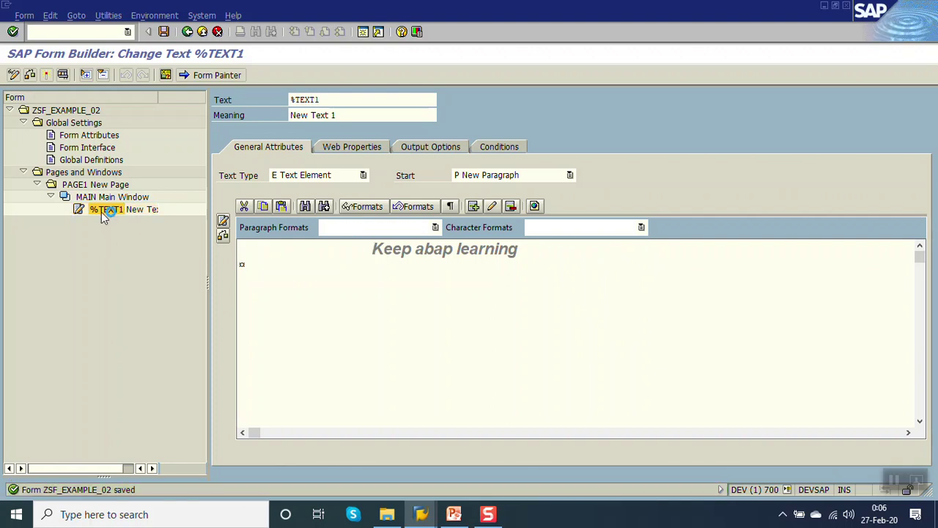
right_click(101, 212)
mouse_move(168, 220)
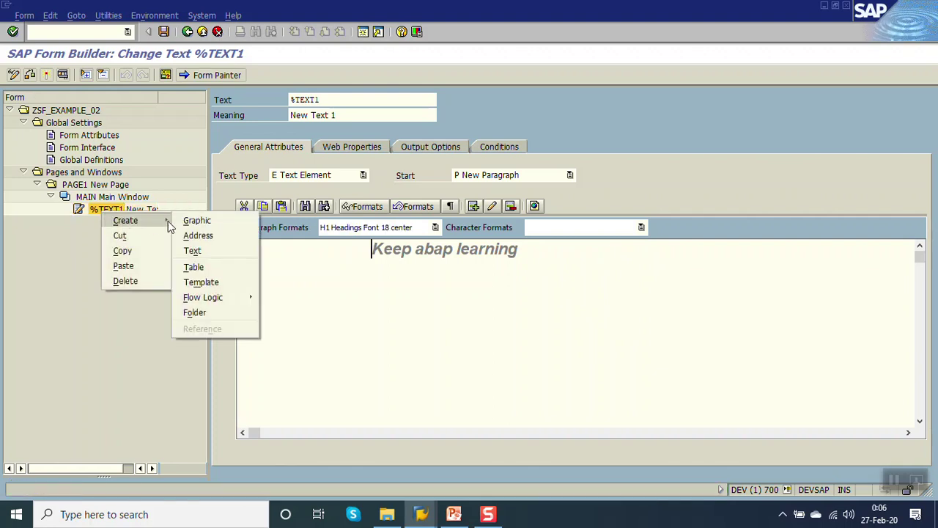
left_click(194, 250)
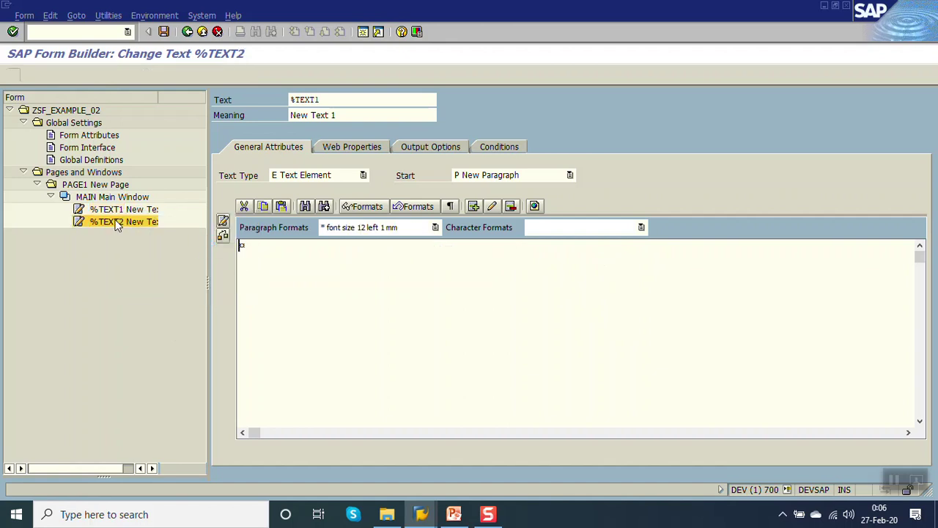
left_click(435, 227)
left_click(362, 265)
left_click(361, 264)
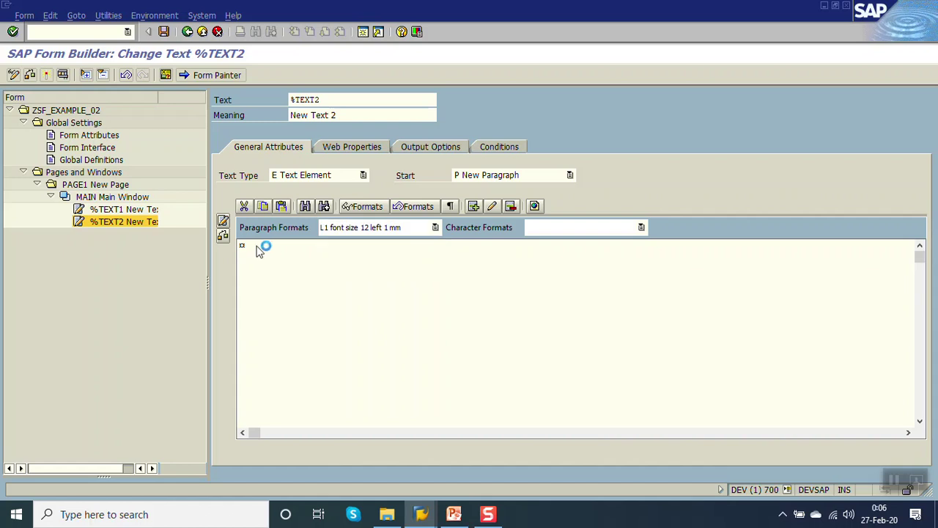
- Enter "Smartforms is a GUI tool, which is use for design of sap business documents." in the new text and save the form
type("Sma")
key("BackSpace")
key("BackSpace")
key("BackSpace")
key("BackSpace")
type("Smartforms ")
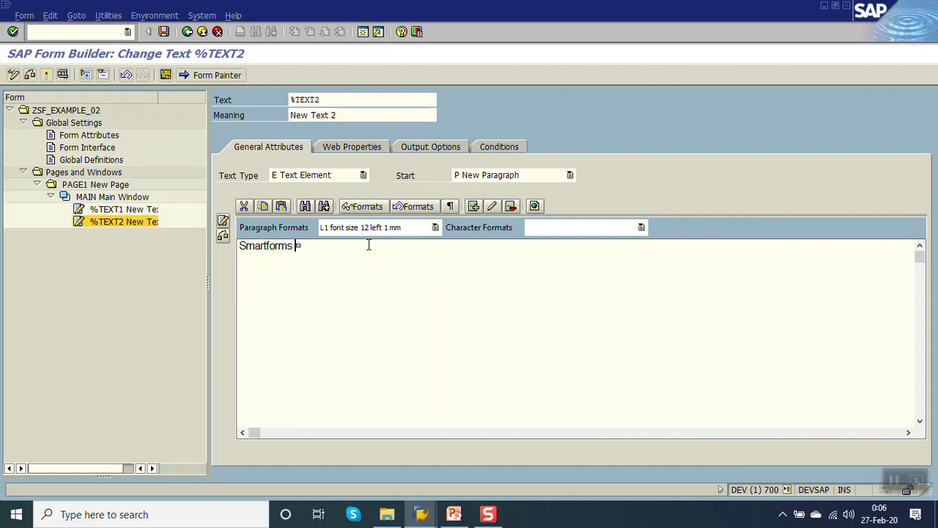
type("is a GUI tolol,")
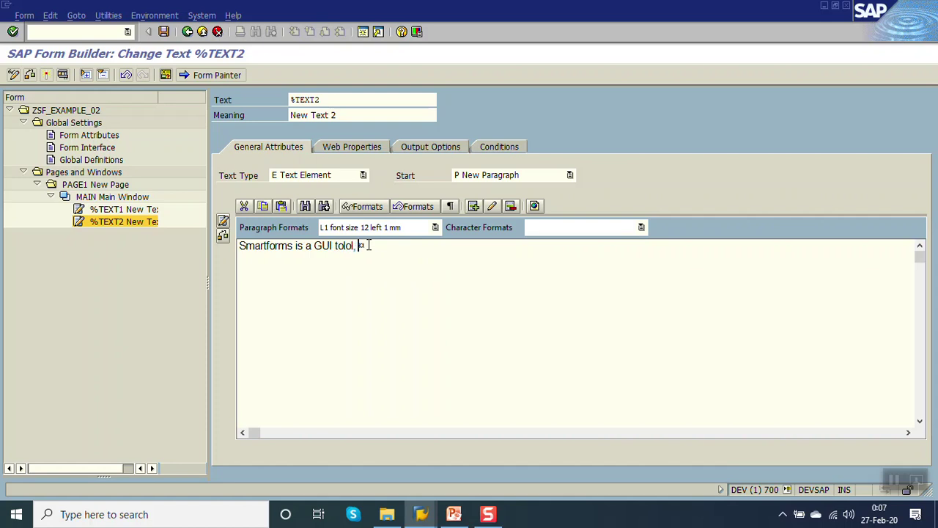
key("BackSpace")
key("BackSpace")
key("BackSpace")
key("BackSpace")
key("BackSpace")
type("oo")
type("ich is use for cesign ")
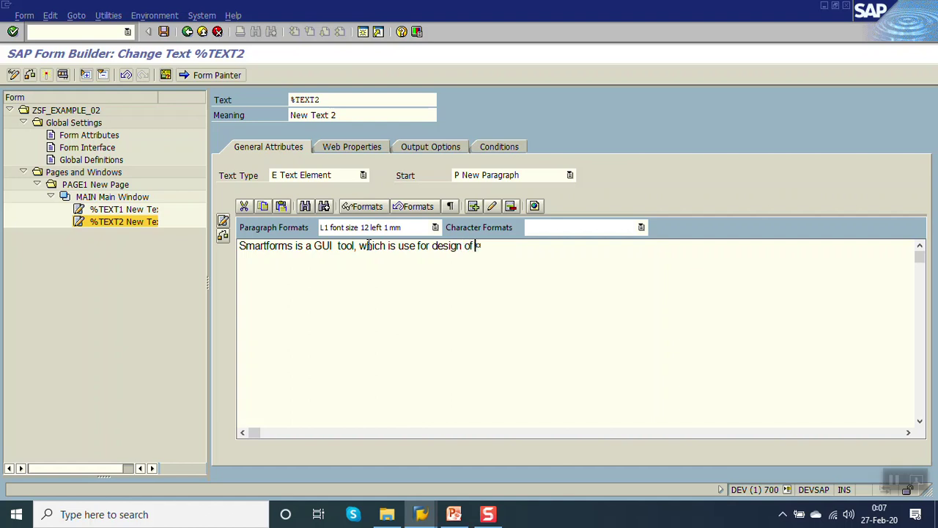
type("of sap business documents.")
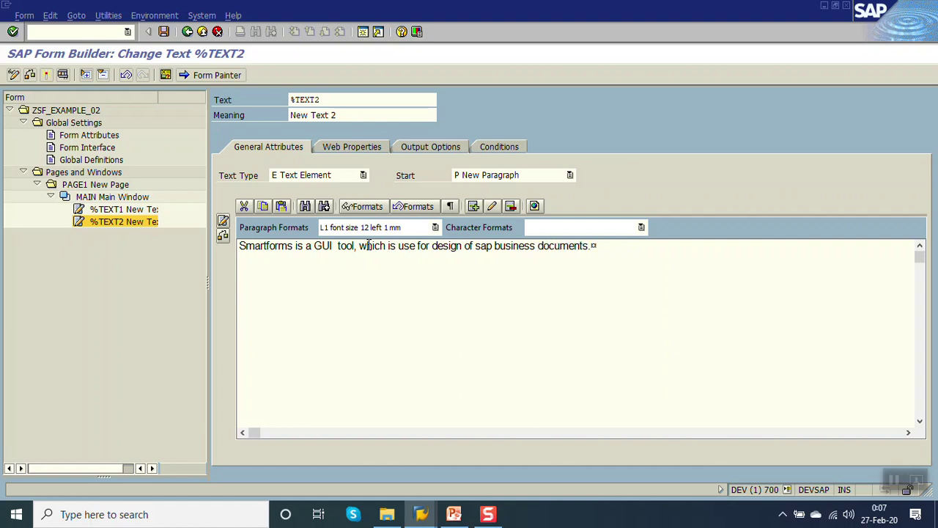
key("ctrl+s")
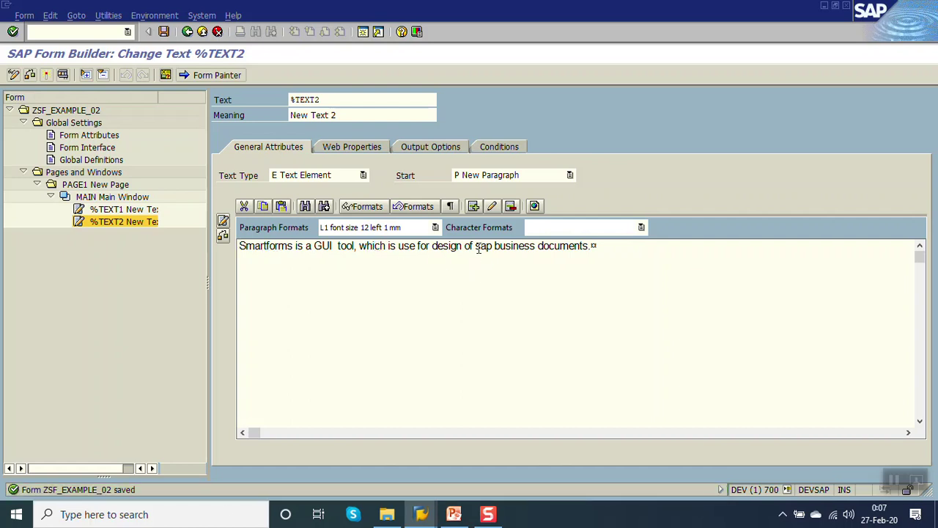
- Apply character format B1 to "sap business documents." in the second text, save and activate the form
left_click_drag(476, 245, 590, 246)
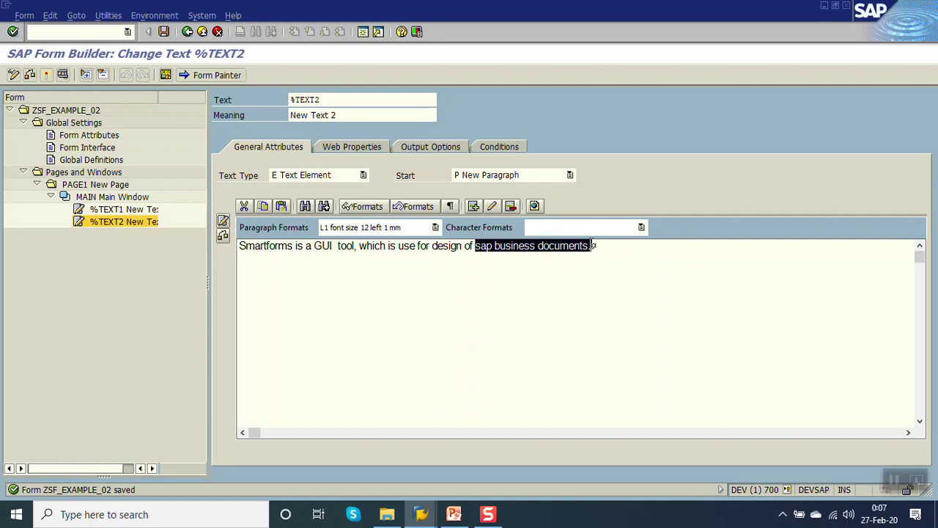
left_click(641, 228)
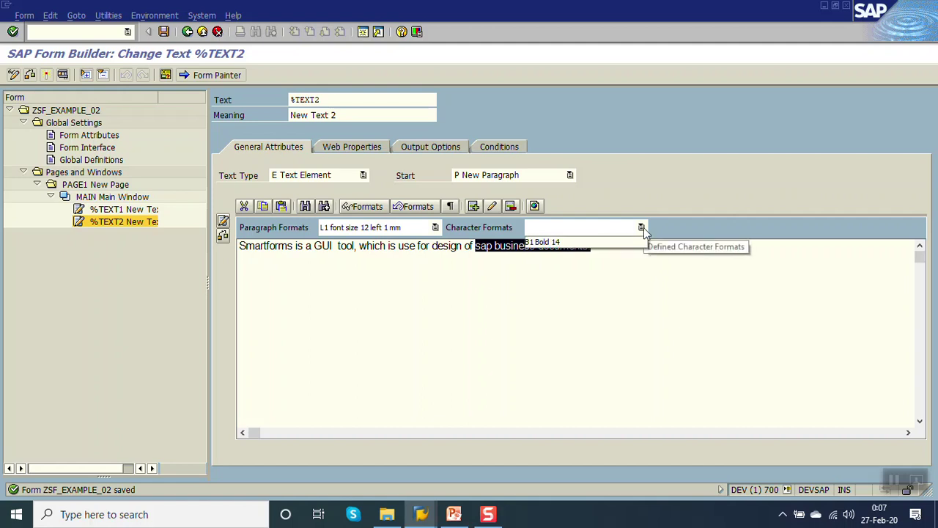
left_click(571, 242)
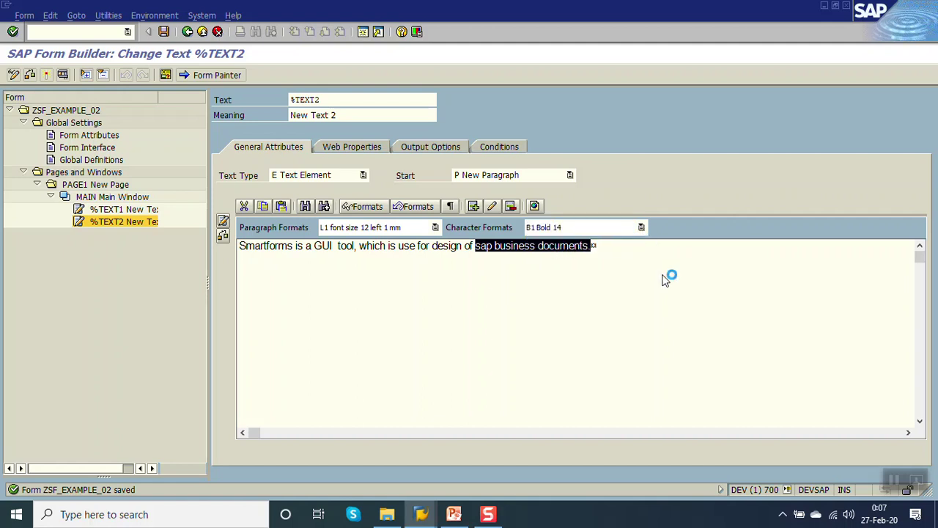
left_click(611, 259)
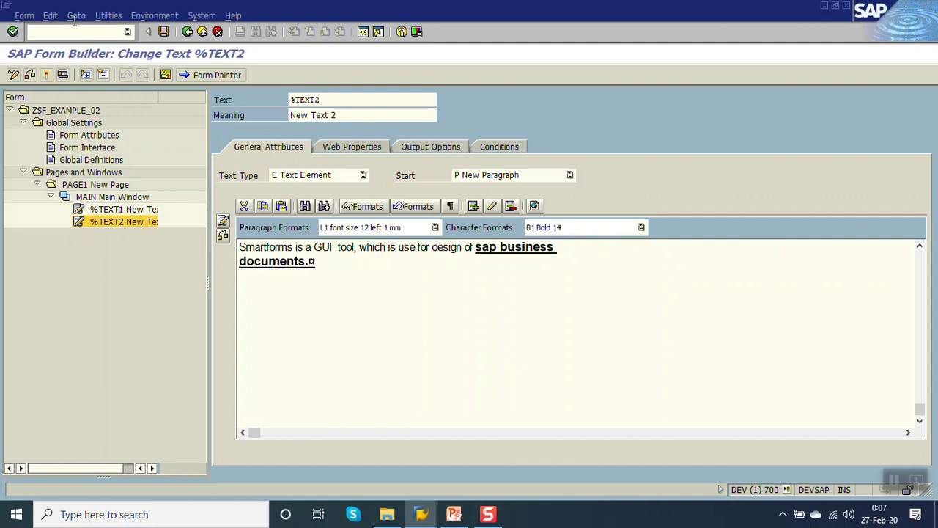
left_click(164, 32)
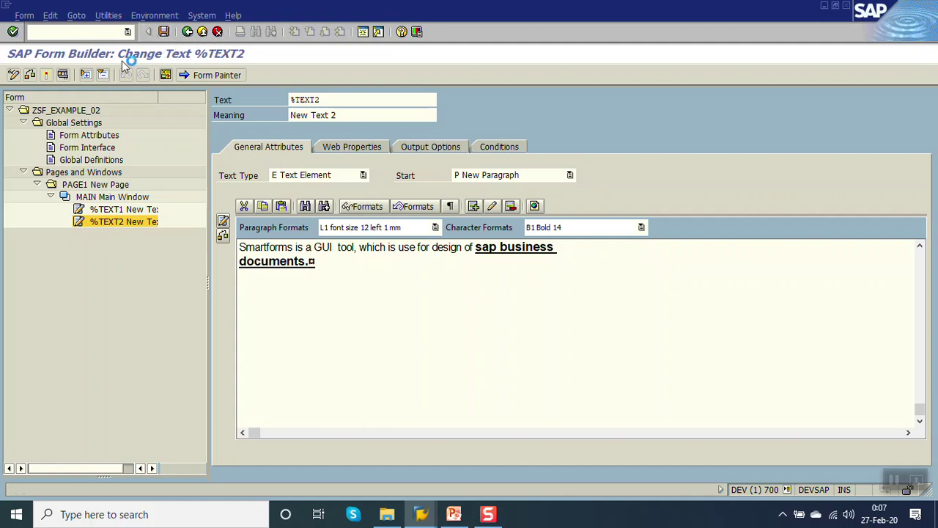
left_click(47, 75)
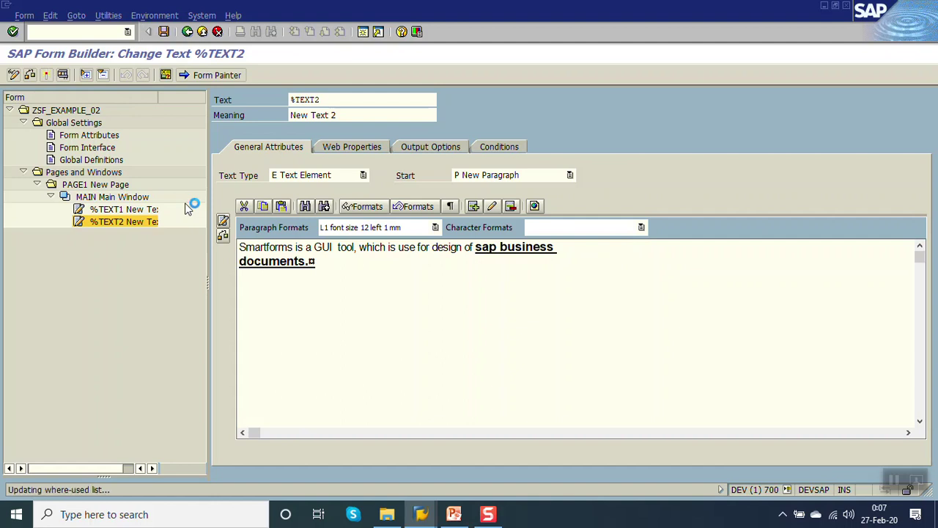
- Test the form's generated function module through to its print preview and return to the Function Builder's initial screen
key("F8")
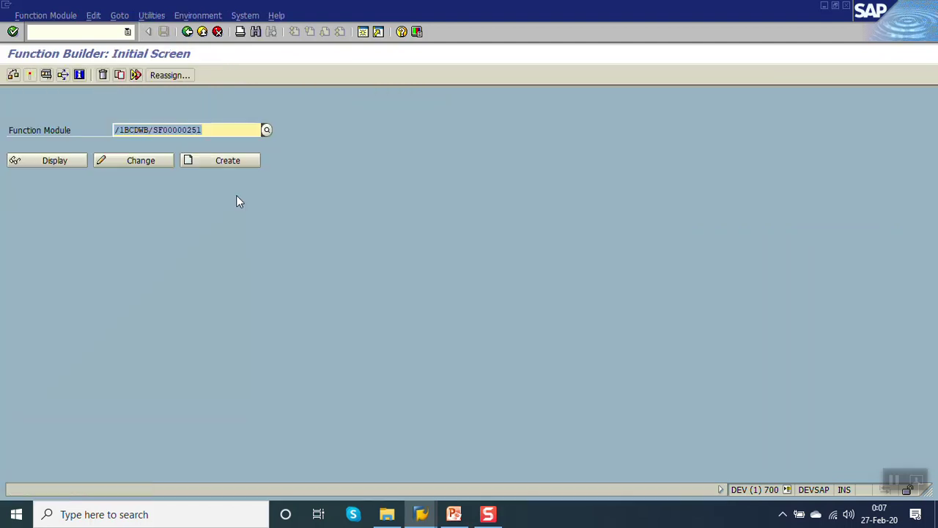
key("F8")
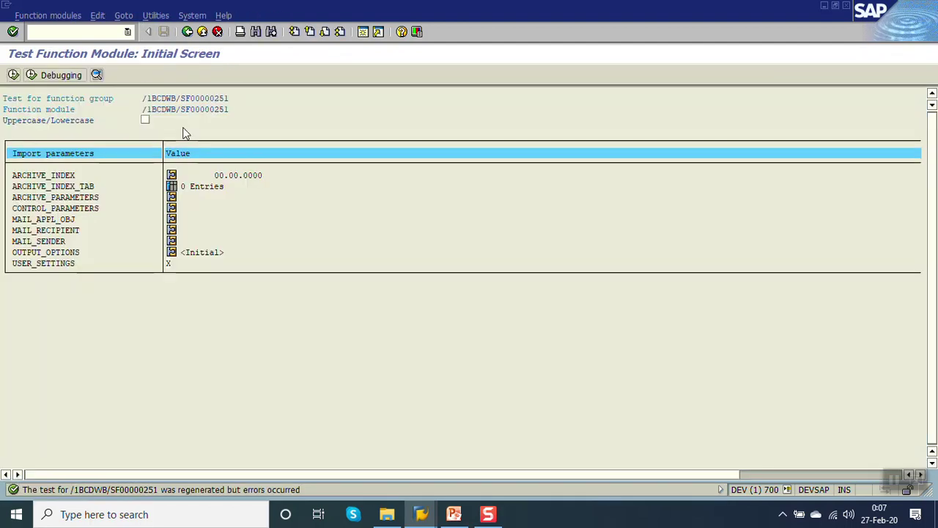
key("F8")
key("F8")
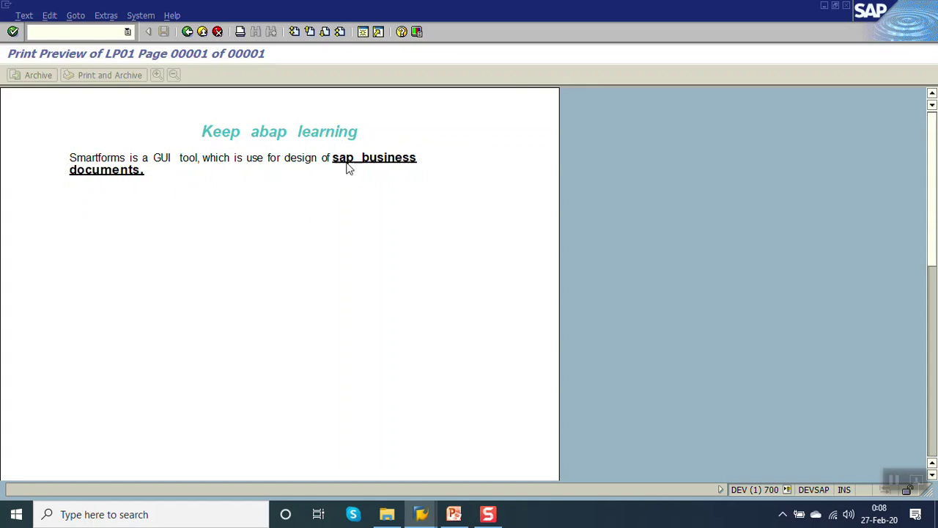
left_click(187, 31)
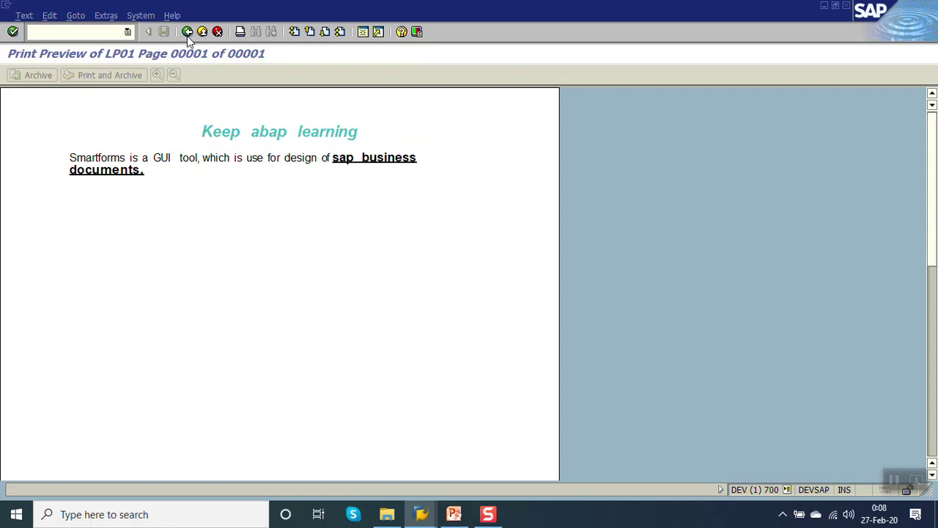
left_click(188, 31)
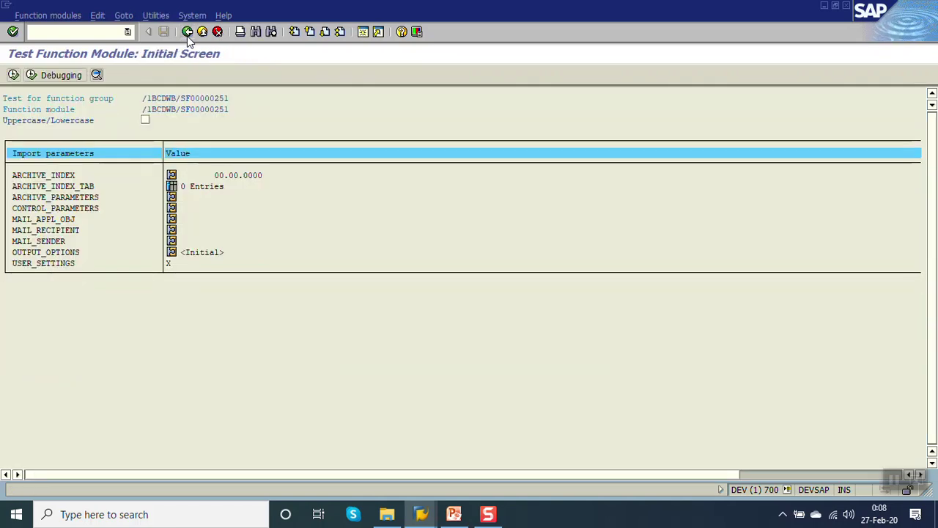
left_click(188, 36)
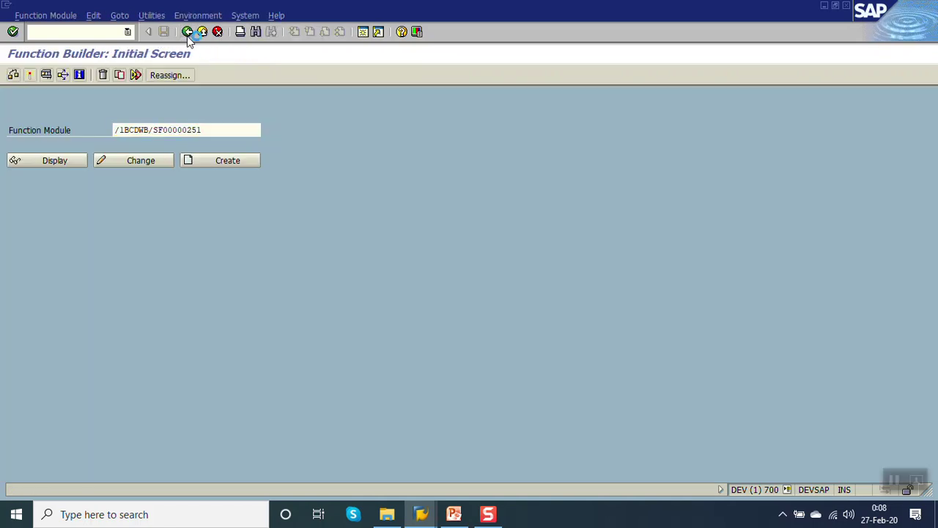
- Return to the form and create a third text node after %TEXT2 in the MAIN window
left_click(188, 32)
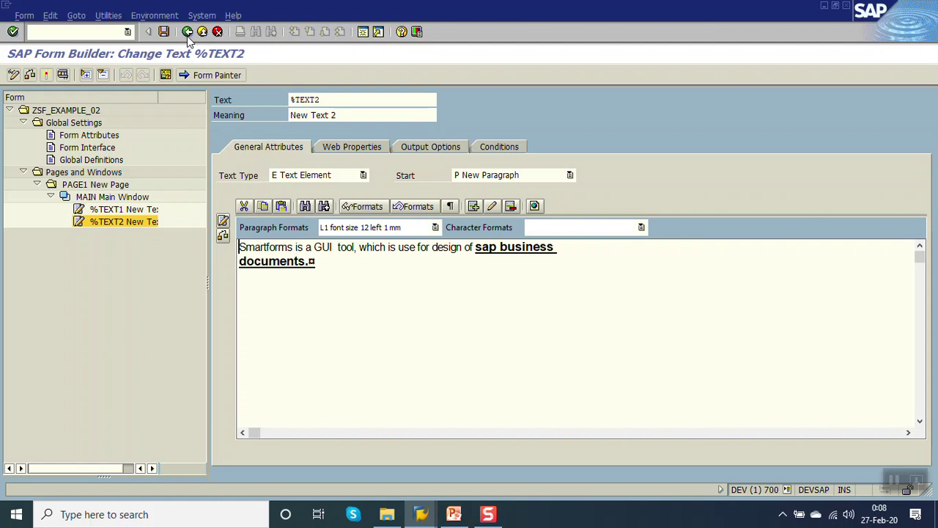
left_click(122, 225)
right_click(120, 227)
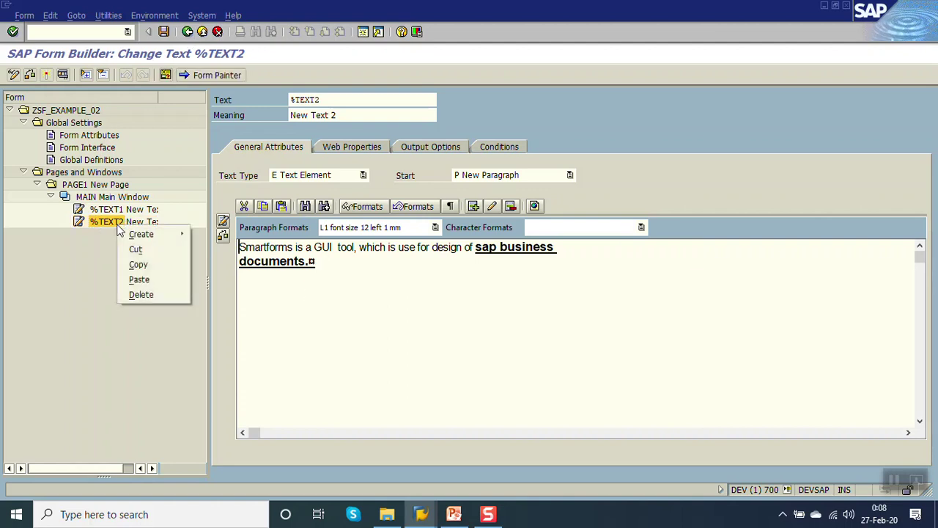
mouse_move(143, 234)
left_click(224, 264)
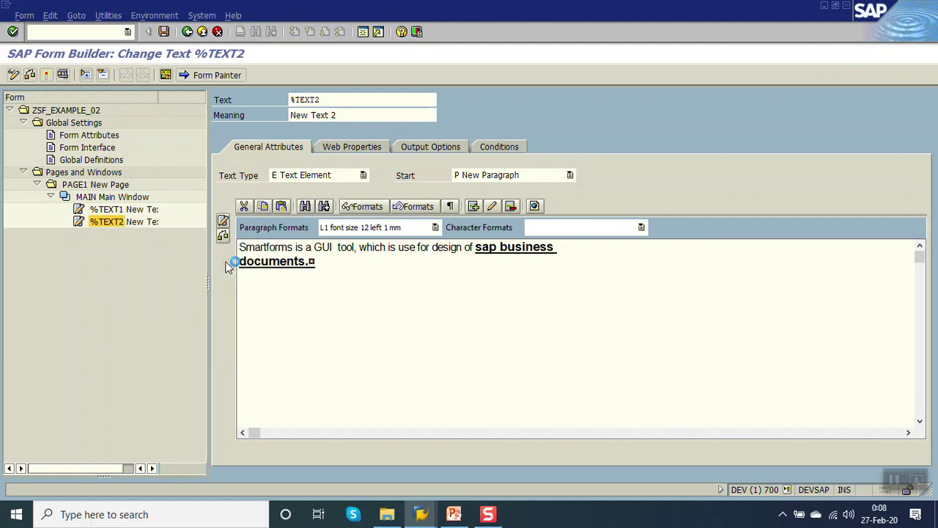
left_click(252, 243)
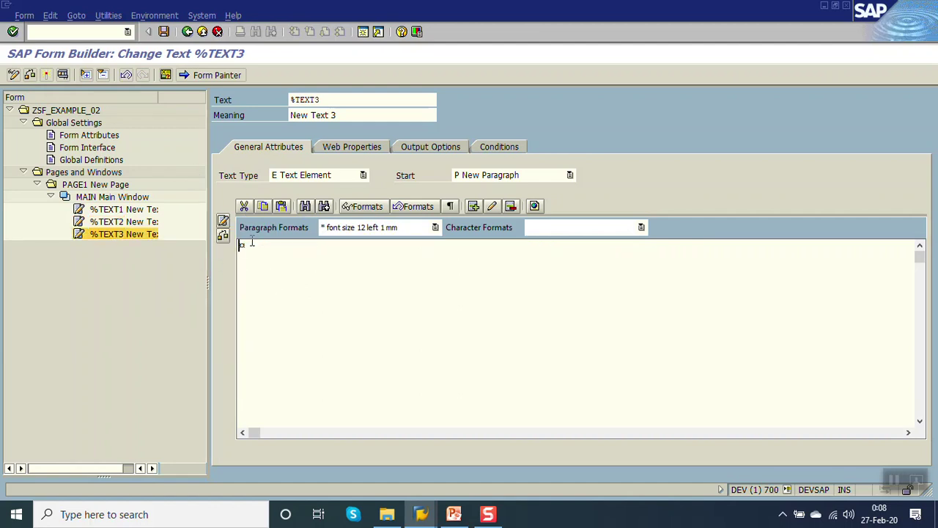
- Show the form's field list and insert the SFSY system field DATE into the third text
left_click(165, 76)
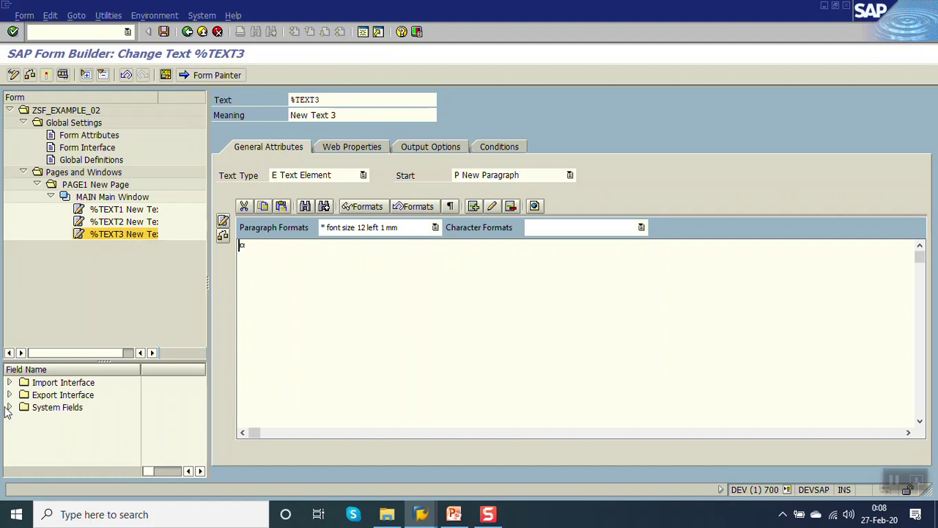
left_click(10, 407)
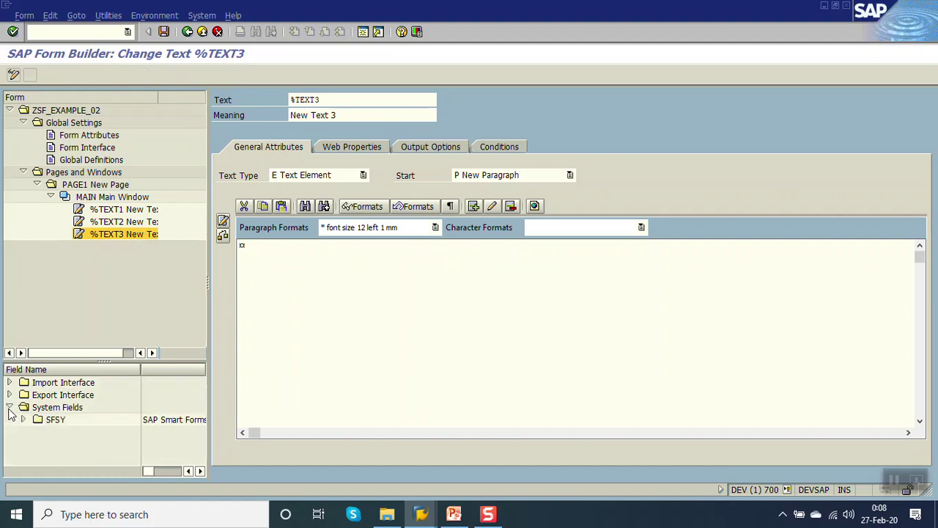
left_click(52, 421)
left_click(24, 420)
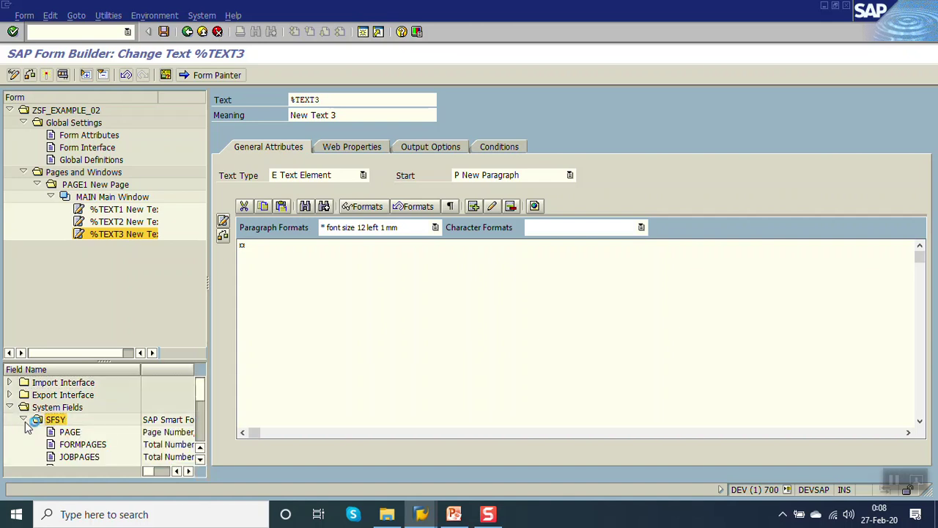
left_click(200, 460)
left_click(200, 460)
left_click(200, 459)
left_click(200, 459)
left_click(201, 460)
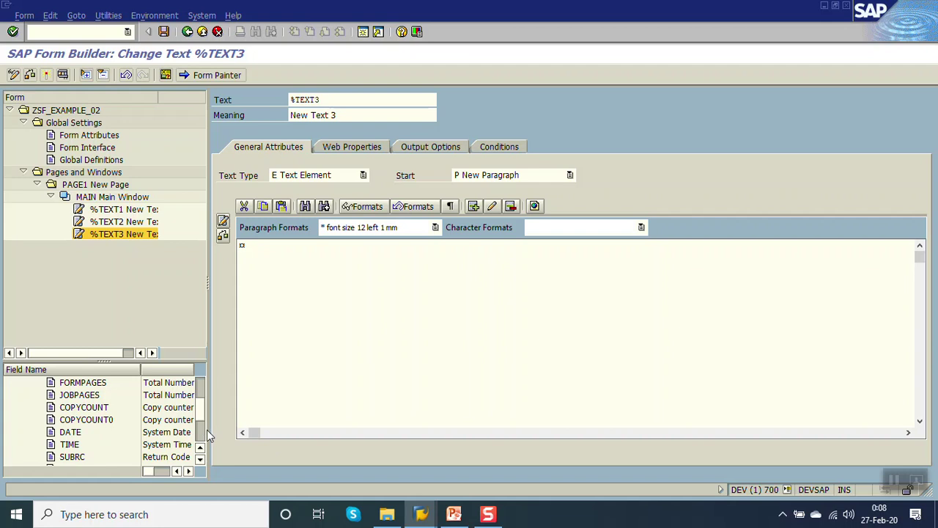
left_click(74, 434)
left_click_drag(76, 437, 250, 247)
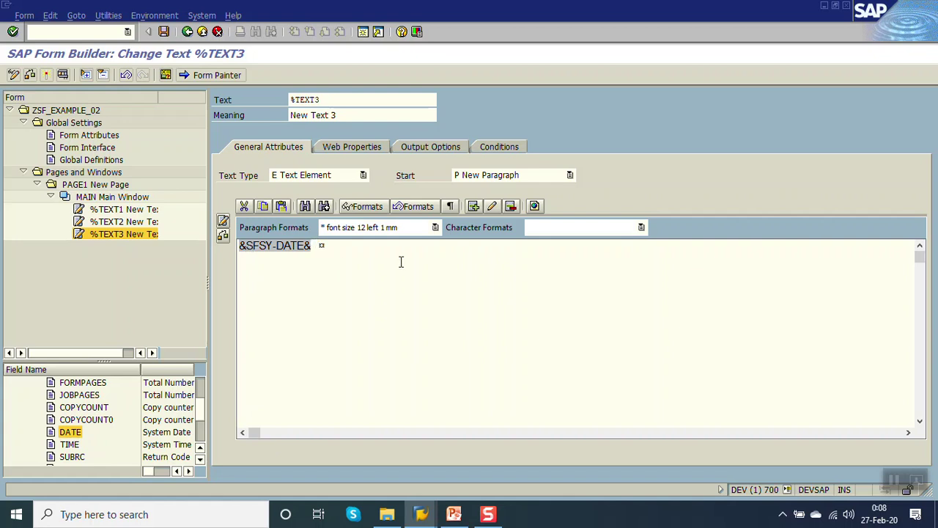
- Insert the SFSY system field TIME after the date field in the third text
left_click(75, 445)
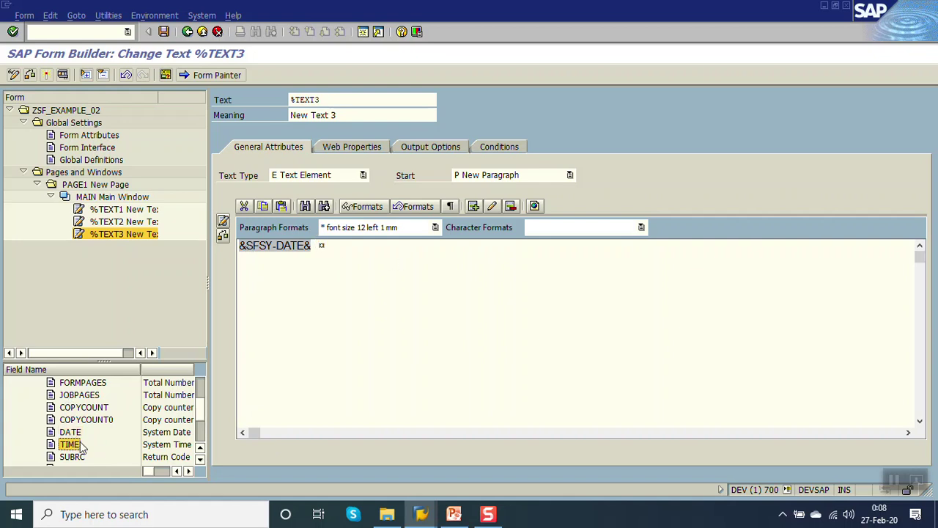
left_click_drag(74, 449, 304, 286)
left_click_drag(319, 245, 320, 246)
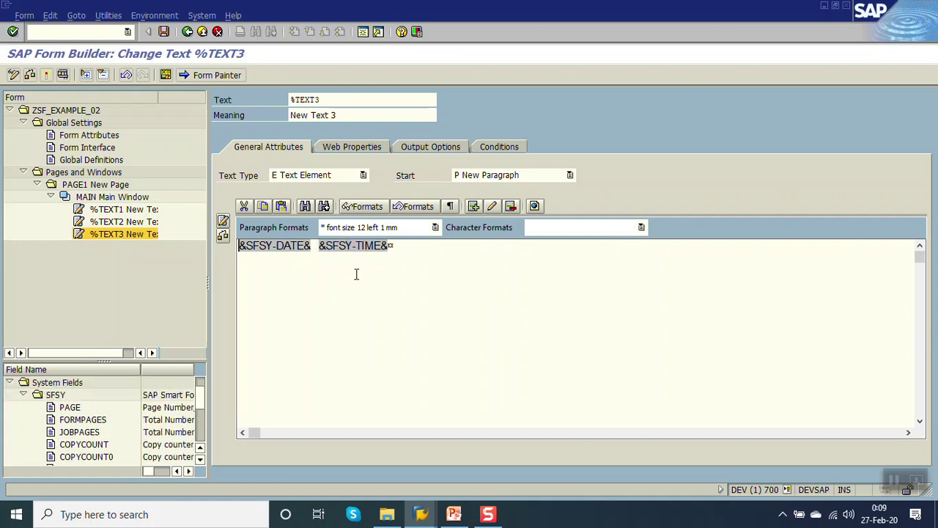
- Label the two fields in the third text "Date :" and "Time :", save and activate the form
type("Date ")
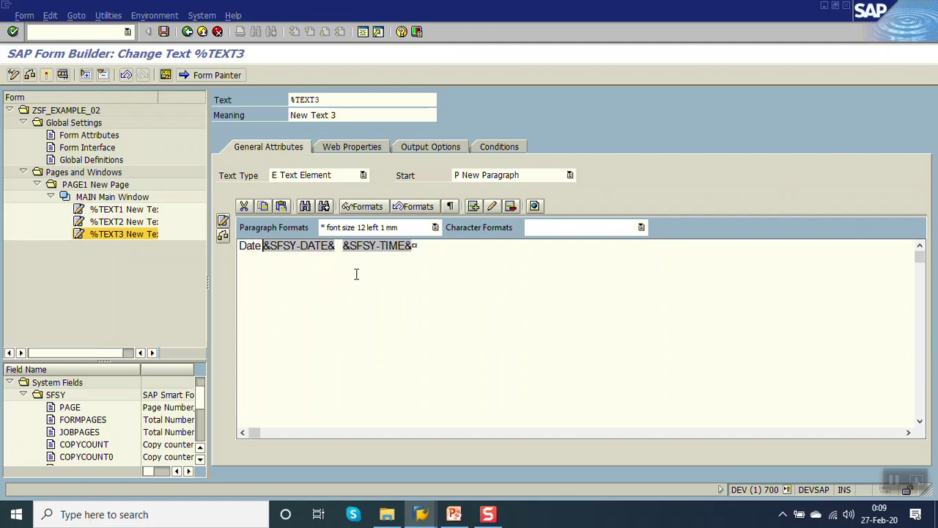
type(":")
key("End")
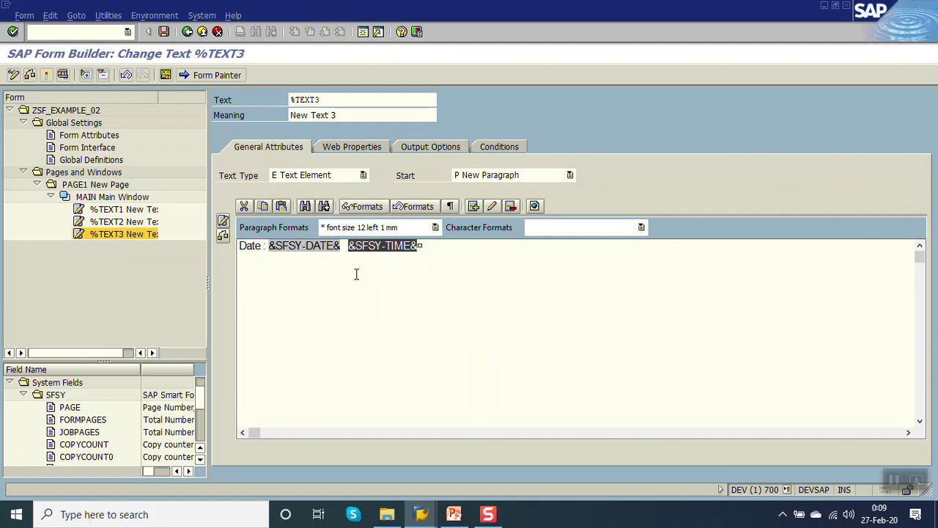
key("Left")
type("Time")
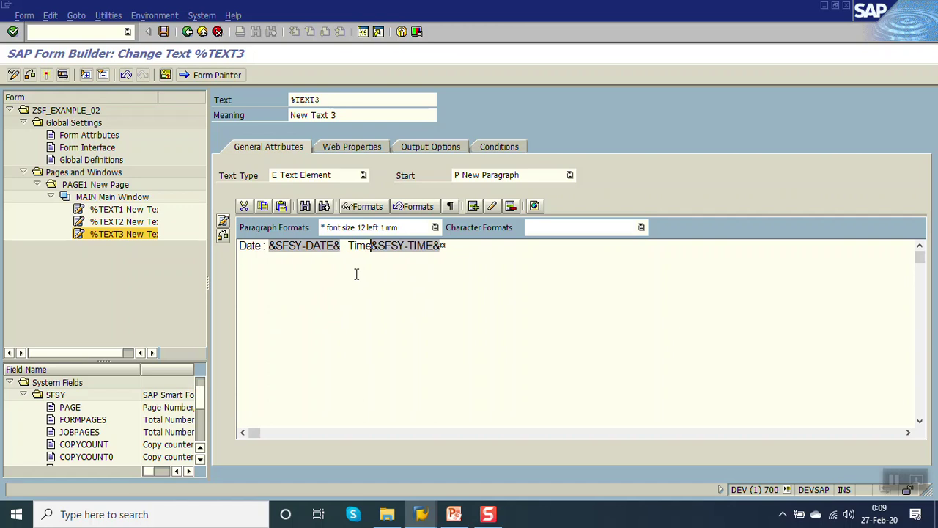
type(" :")
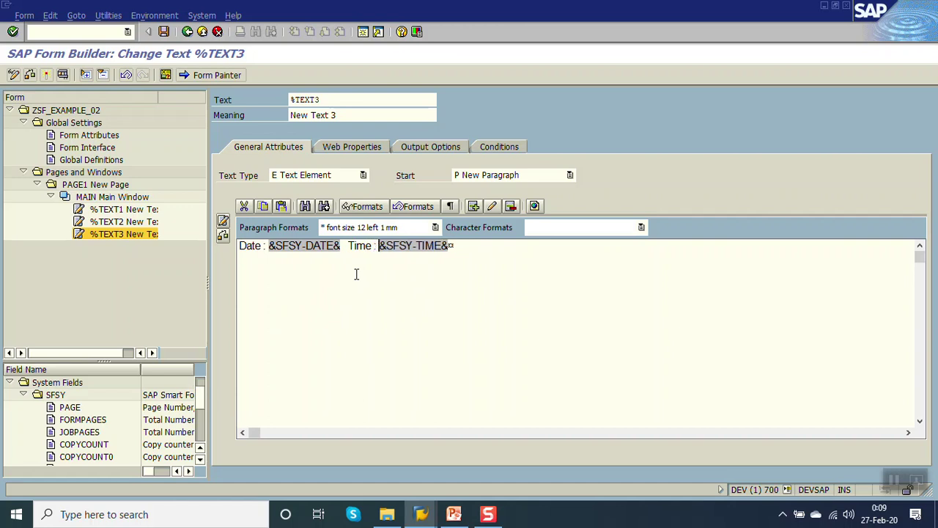
key("ctrl+s")
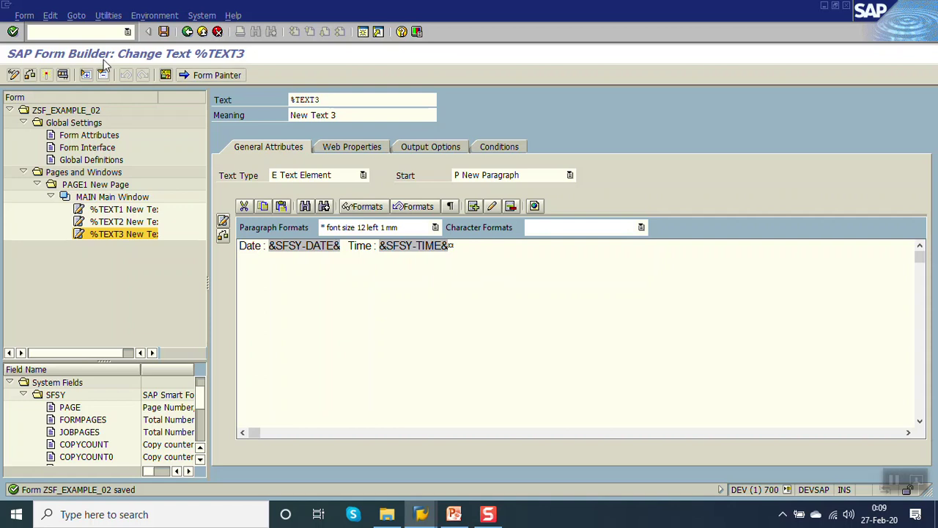
left_click(46, 75)
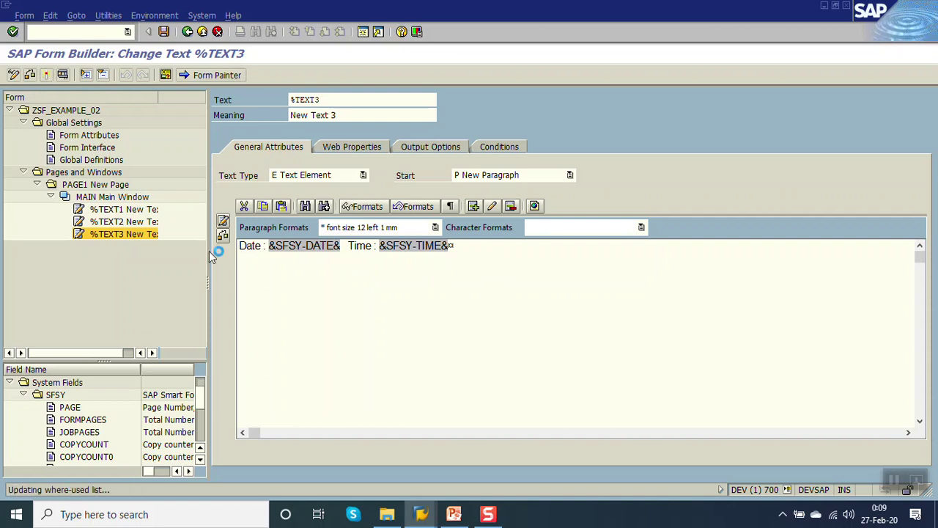
- Test the form's generated function module through to its print preview and return to the Form Builder
left_click(63, 75)
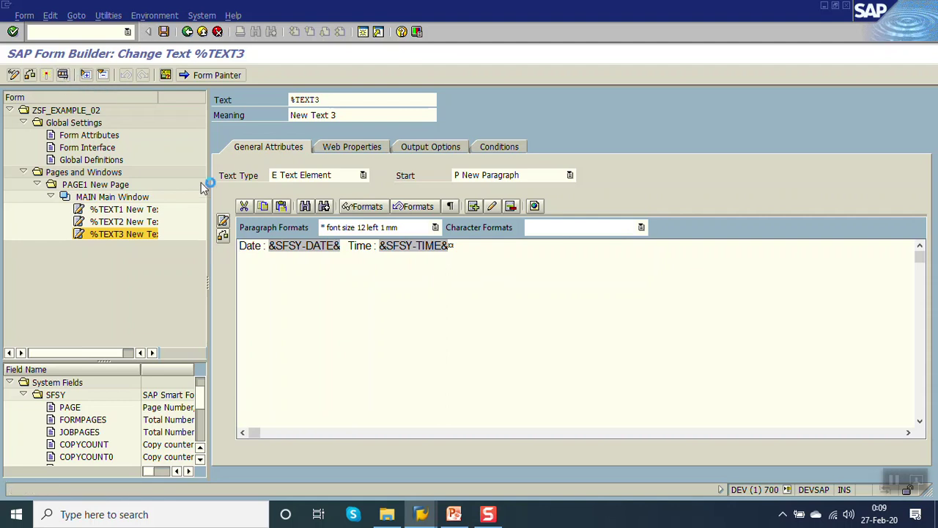
key("F8")
key("F8")
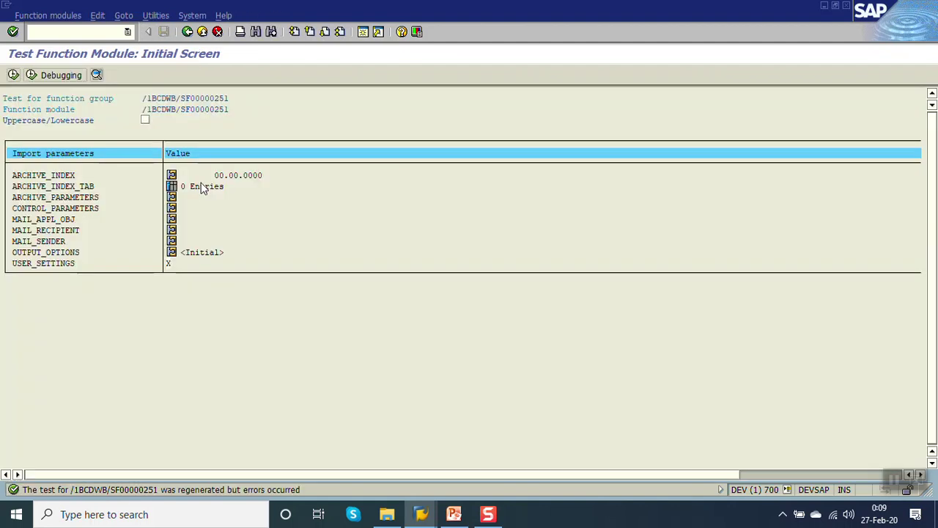
key("F8")
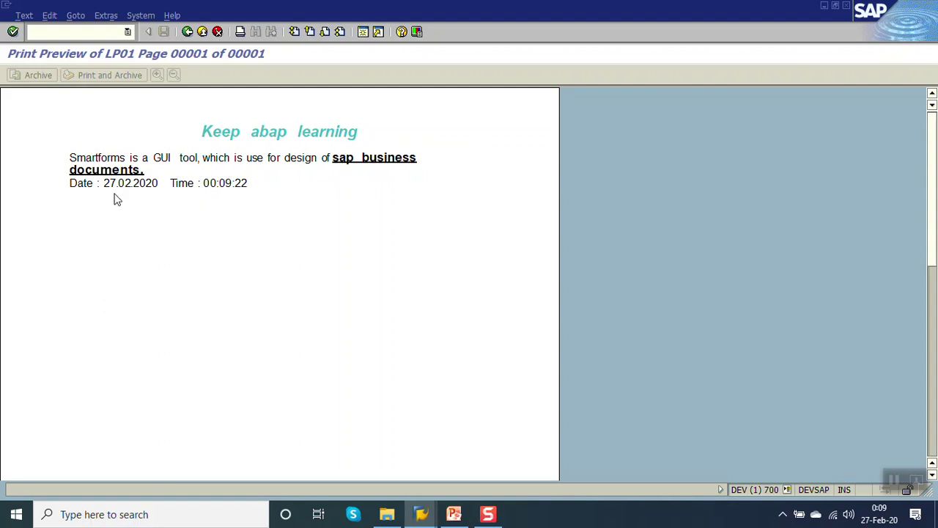
left_click(188, 31)
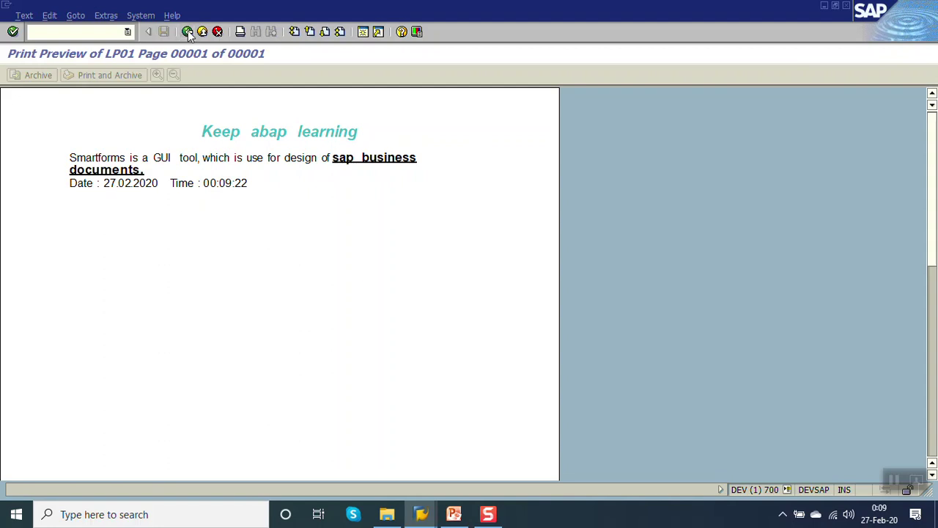
left_click(188, 31)
left_click(188, 31)
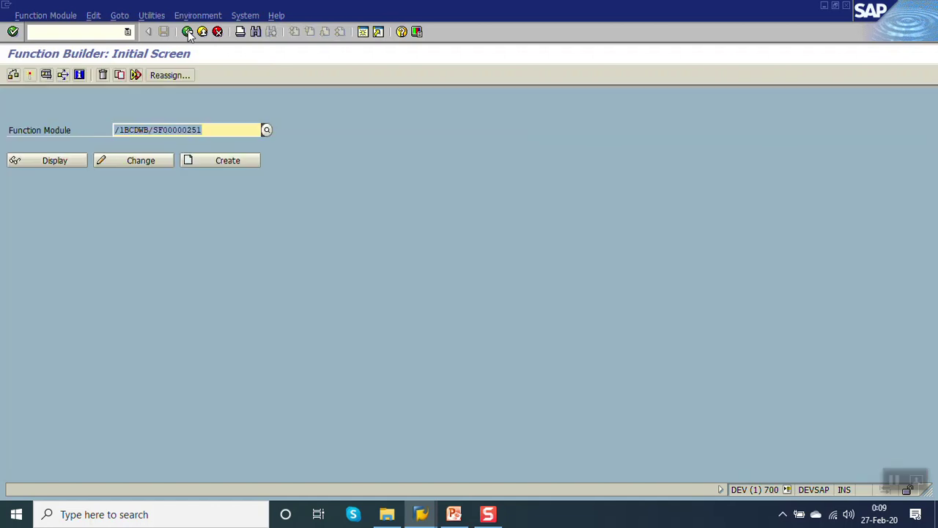
left_click(187, 32)
left_click(187, 31)
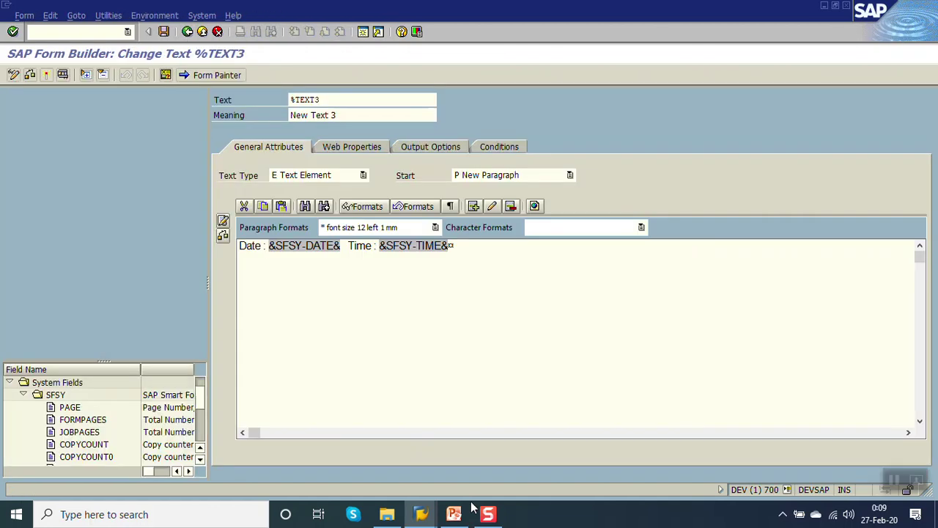
- Switch to the Smartforms presentation in PowerPoint and save it
left_click(458, 515)
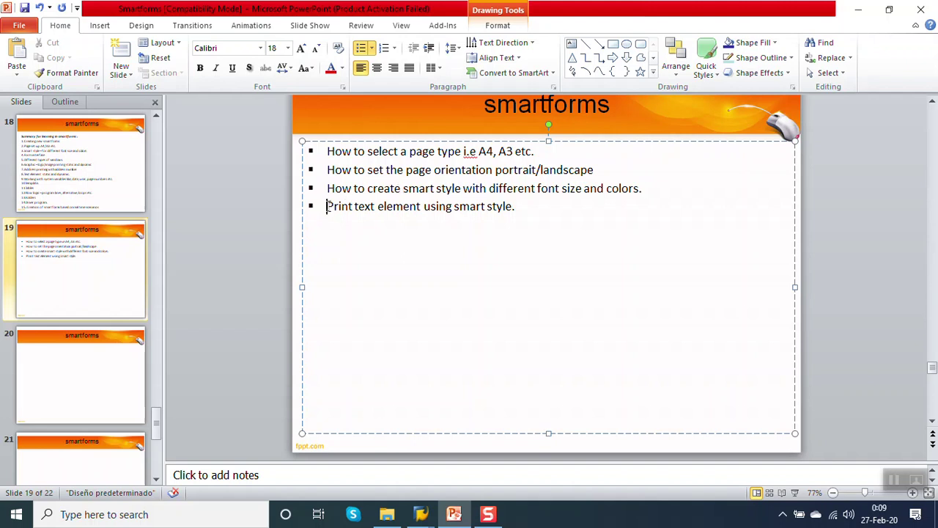
key("ctrl+s")
left_click(488, 514)
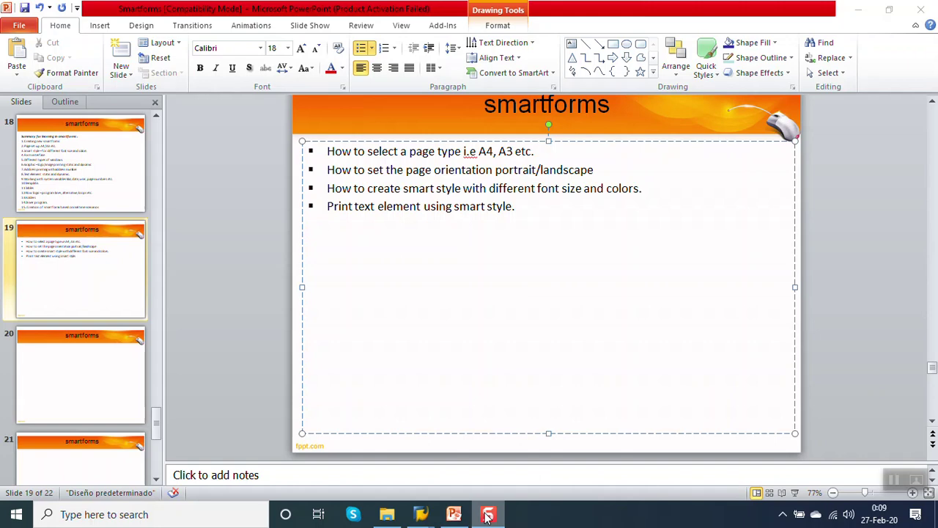